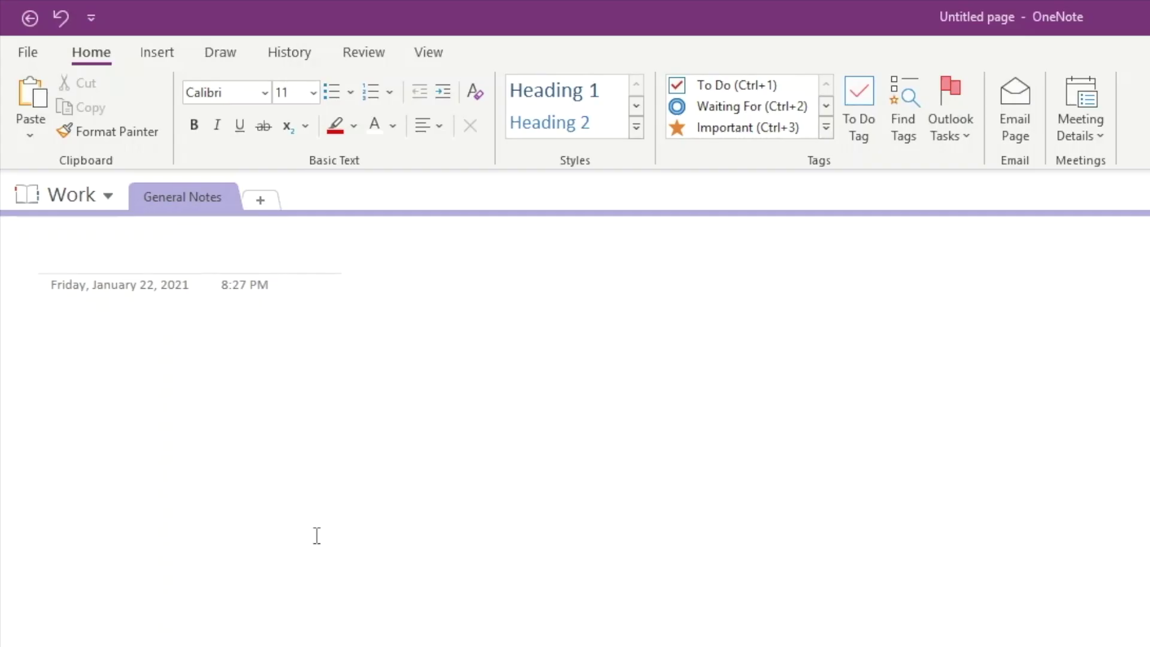
Insert a screen clipping of the sales table from the slide into the page
click(159, 54)
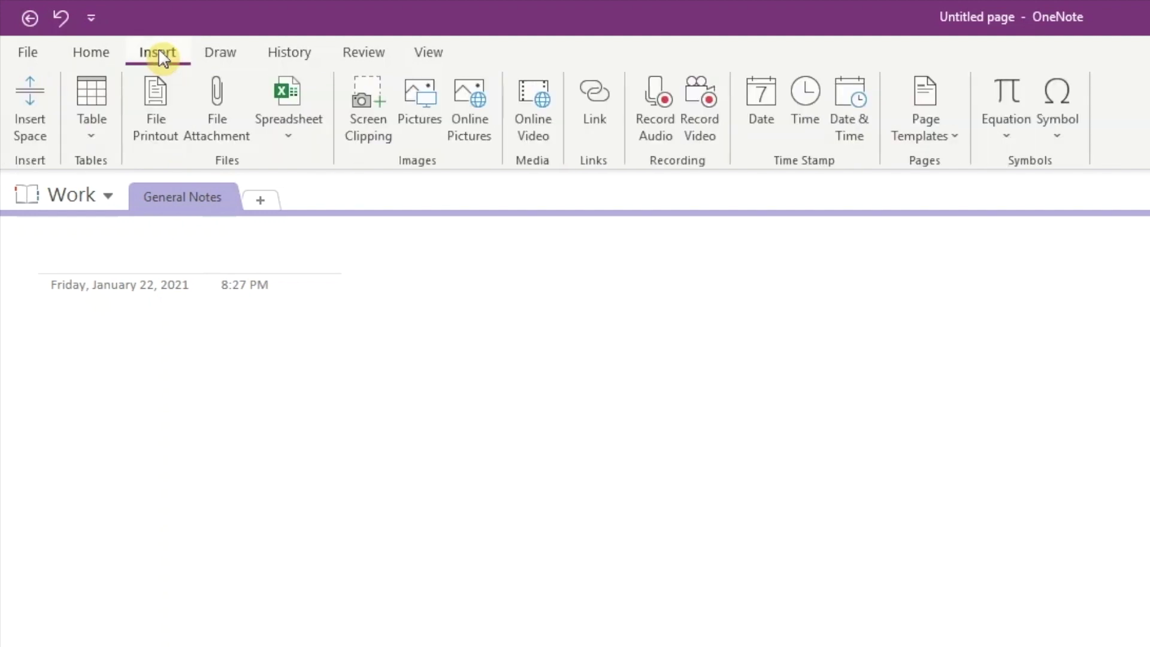
click(364, 103)
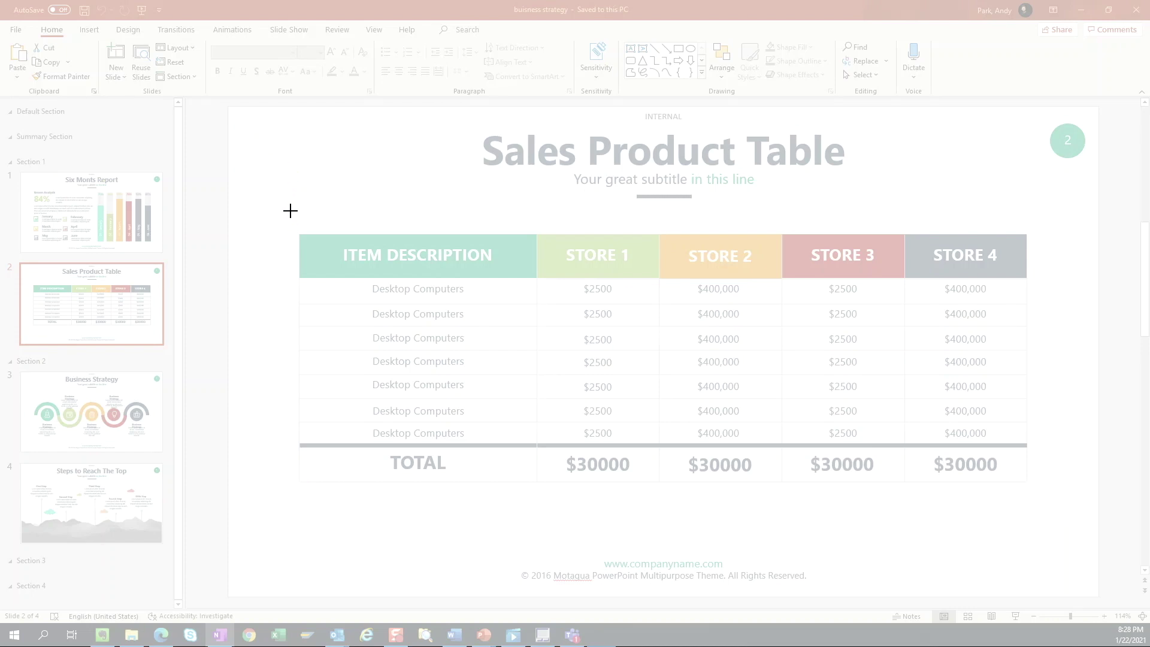
drag(291, 210, 1047, 513)
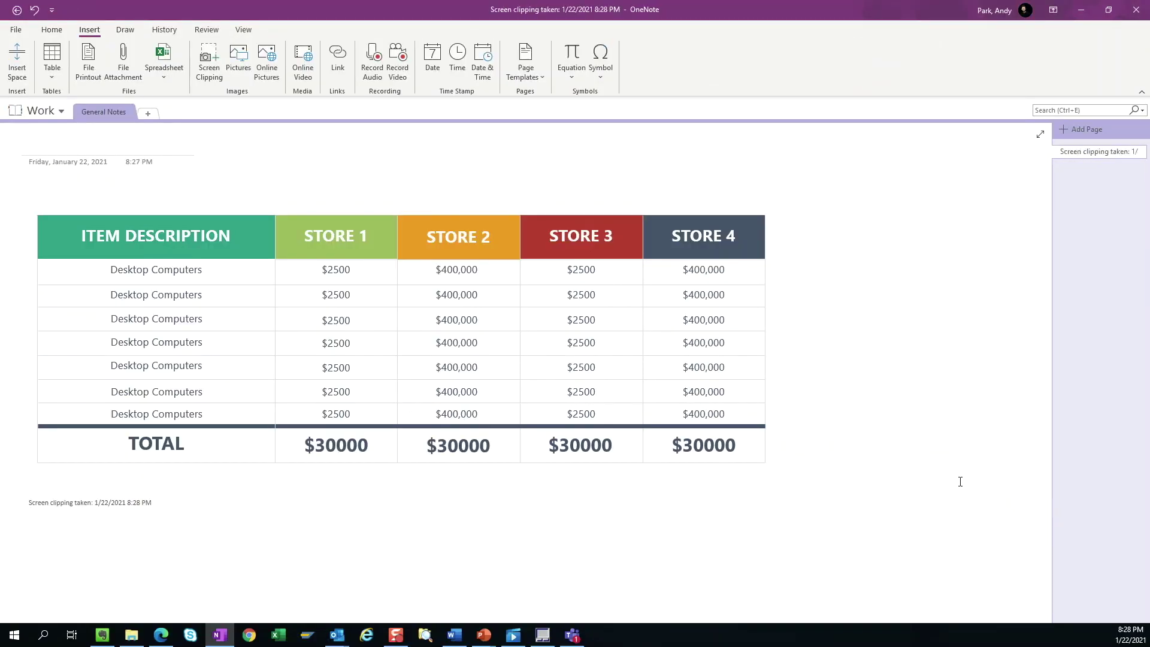
Highlight the Store 1 $2500 value in magenta, draw an arrow to it, and start a 'LOO' note
click(122, 28)
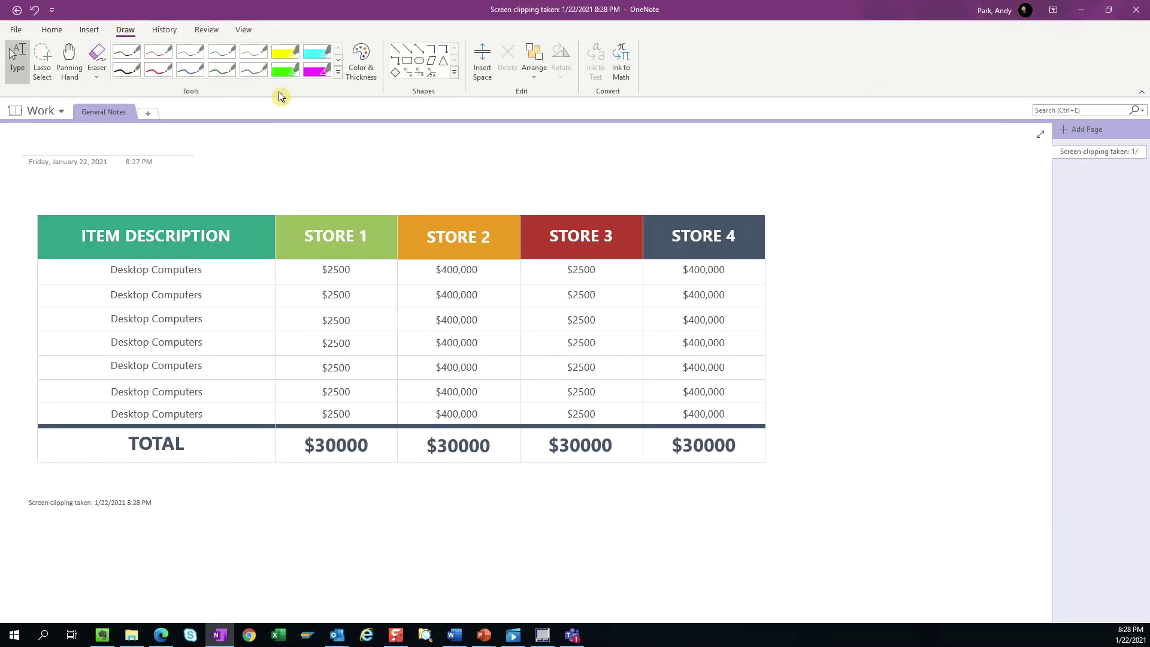
click(317, 69)
drag(317, 322, 360, 322)
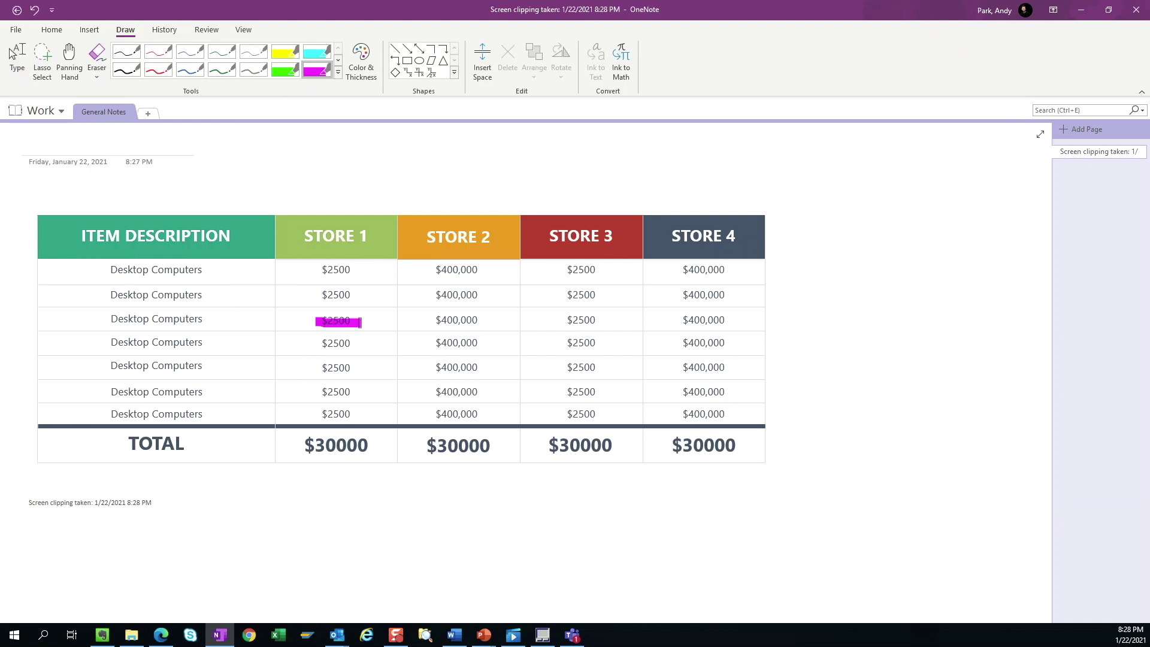
click(408, 48)
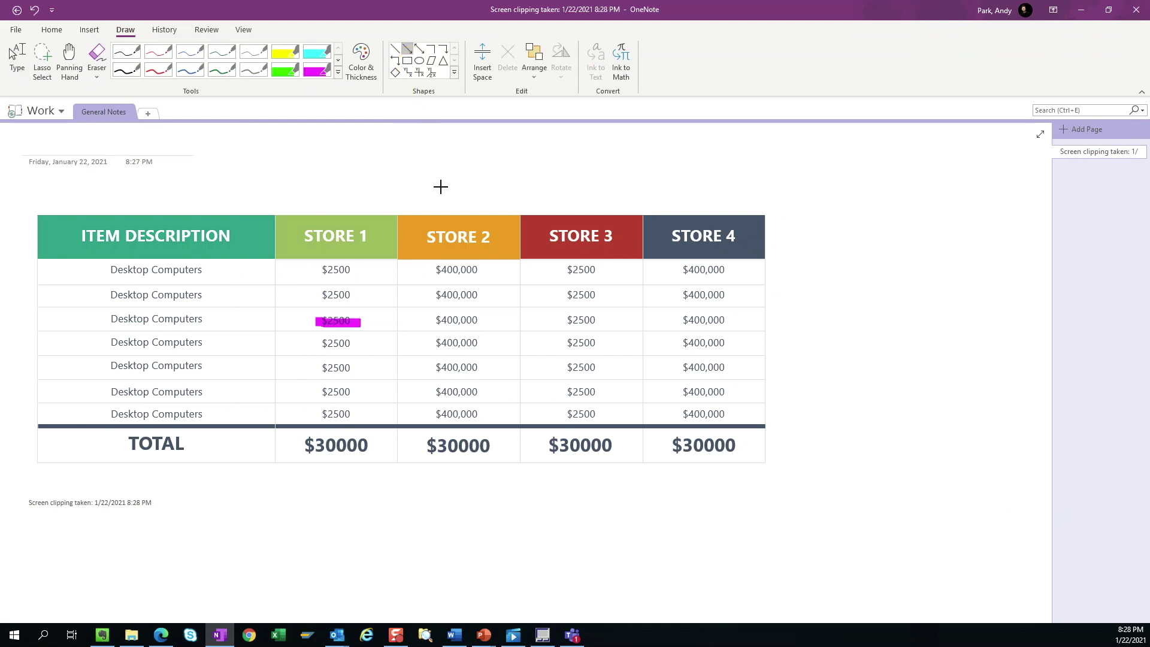
drag(492, 393, 371, 333)
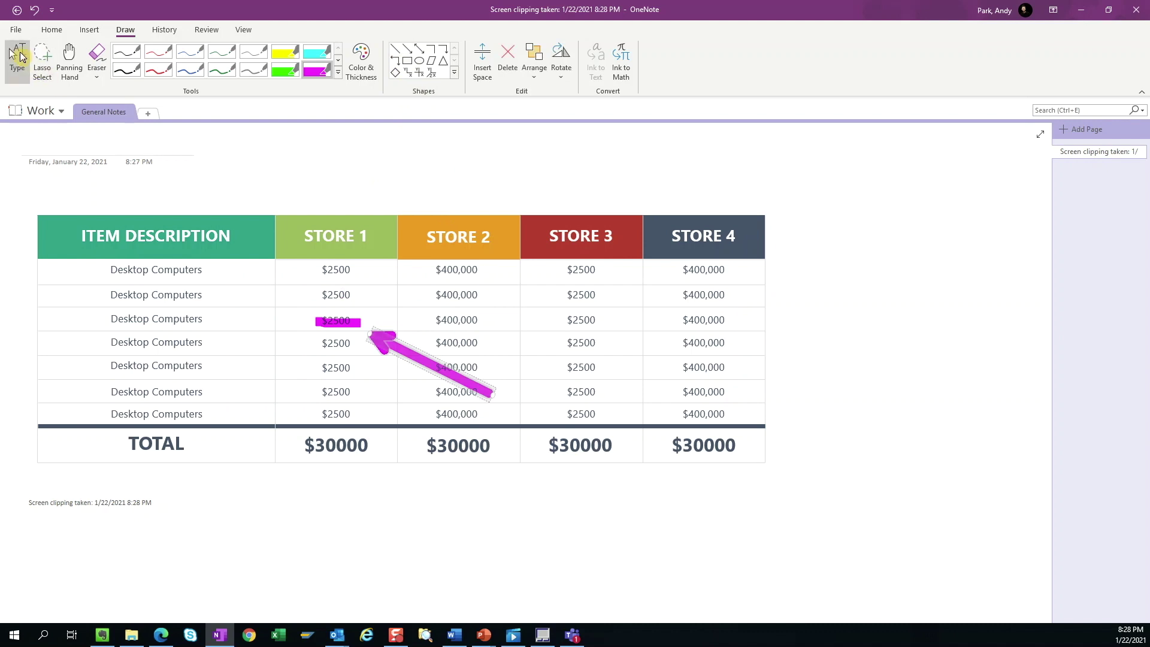
click(514, 395)
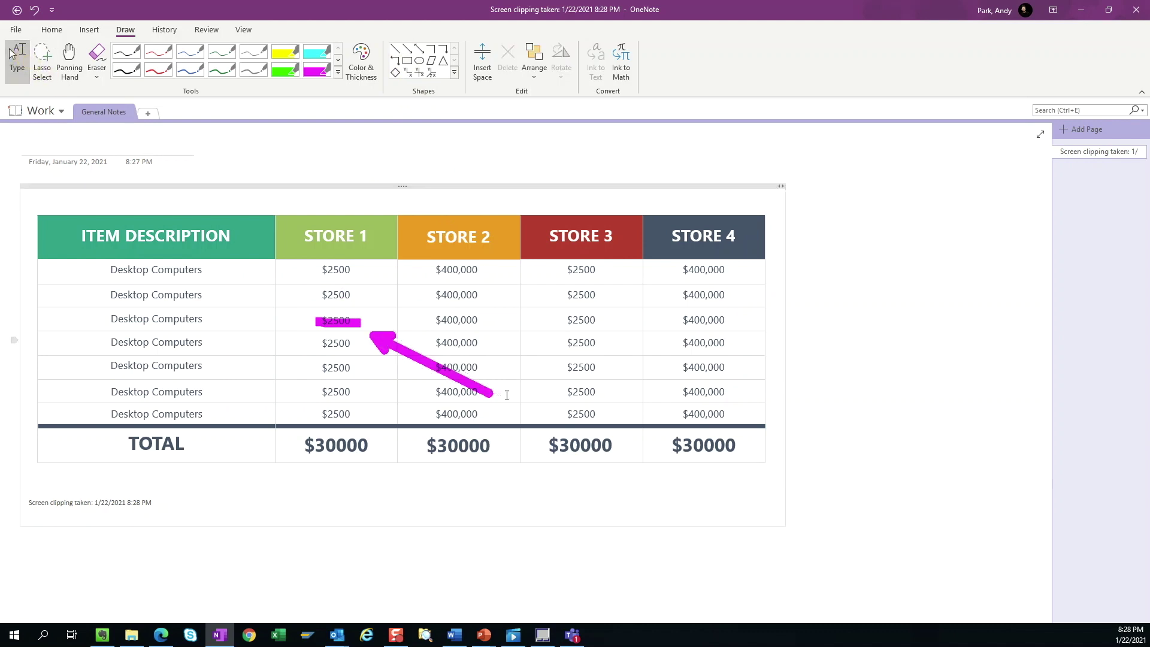
text(LOOK HERE!)
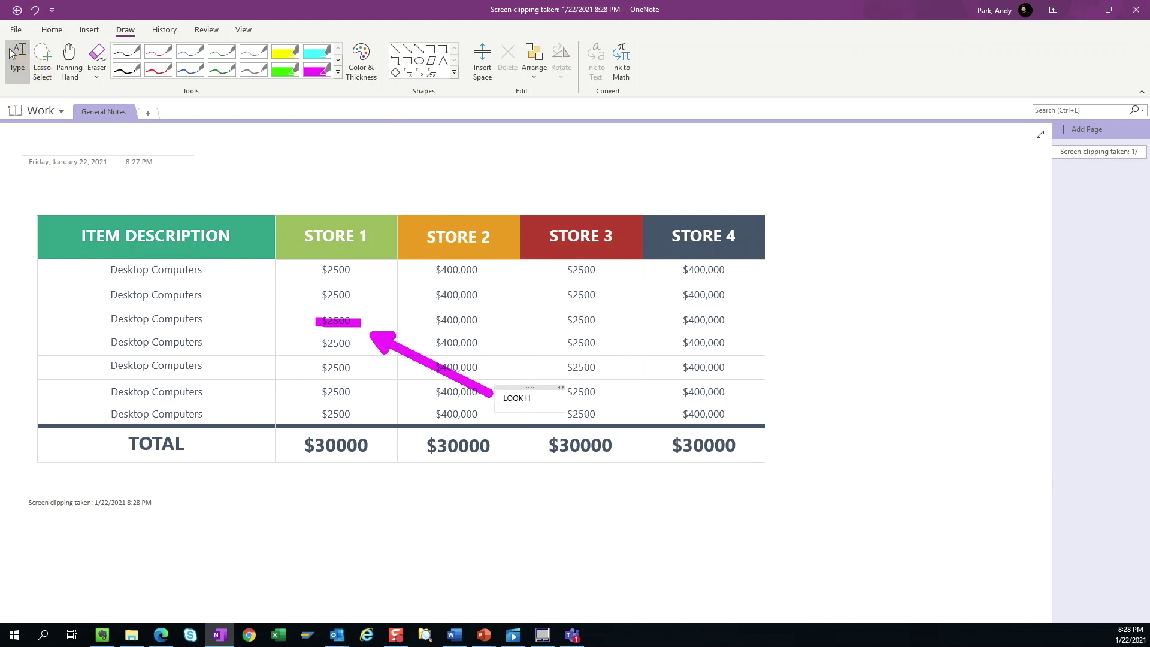
Move the clipped table image around over the arrow, then delete it
click(508, 306)
drag(503, 310, 489, 366)
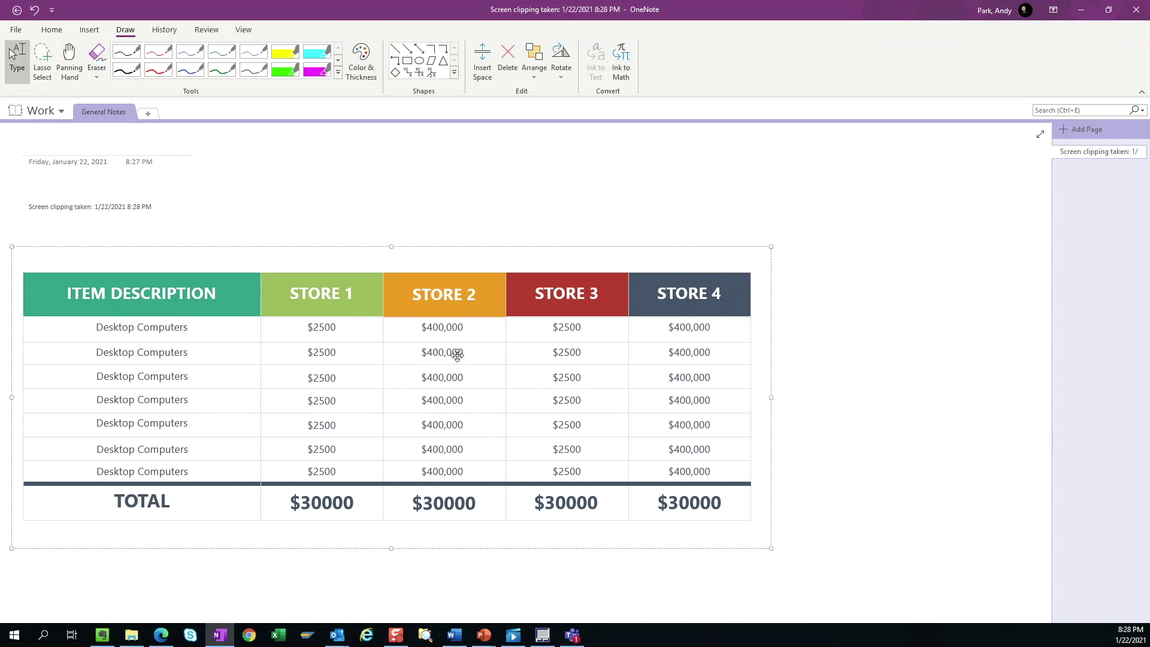
drag(457, 355, 521, 531)
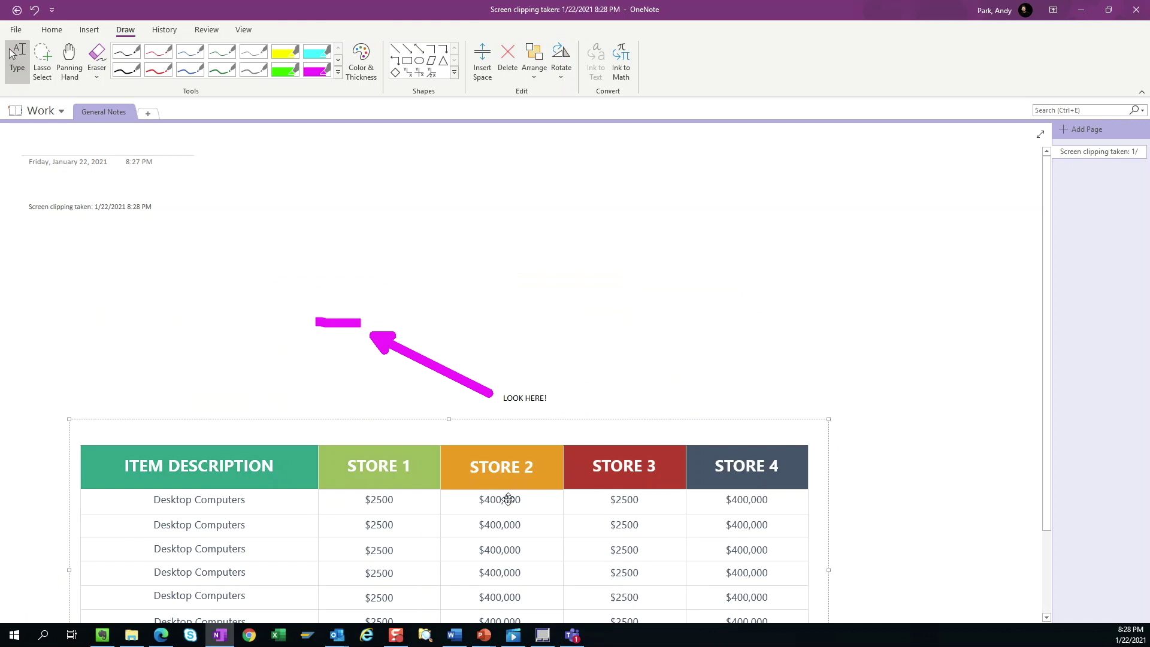
drag(509, 499, 466, 298)
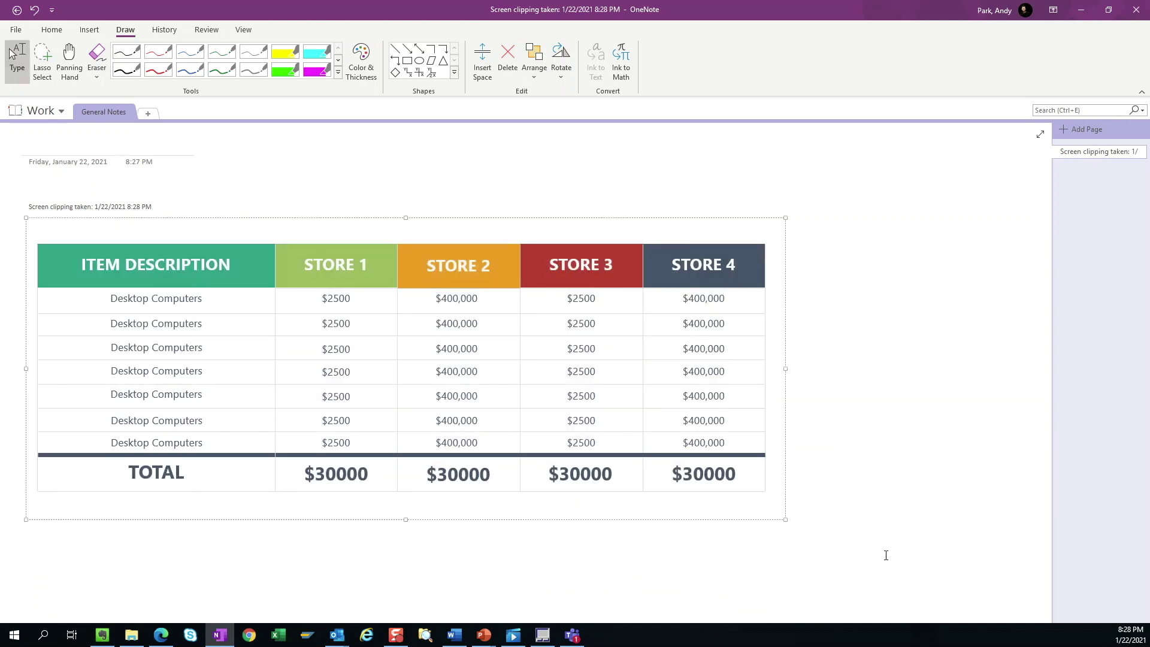
key(Delete)
Clear the marks, restore the table image and set it as the page background
drag(695, 490, 243, 245)
key(Delete)
key(ctrl+z)
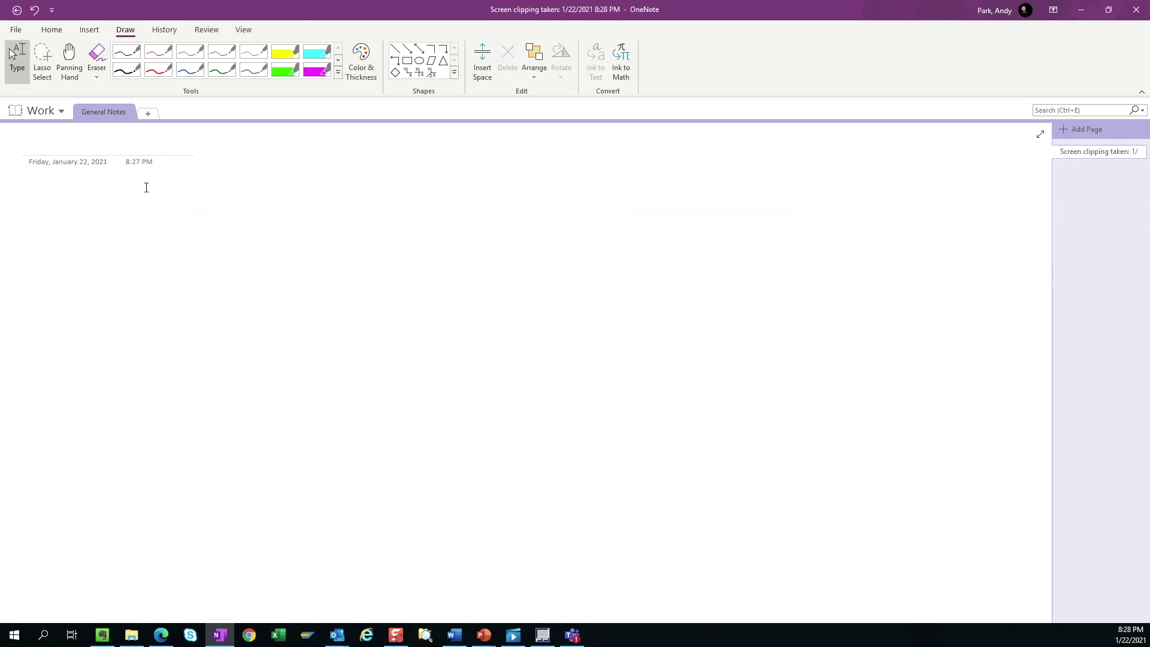
key(ctrl+v)
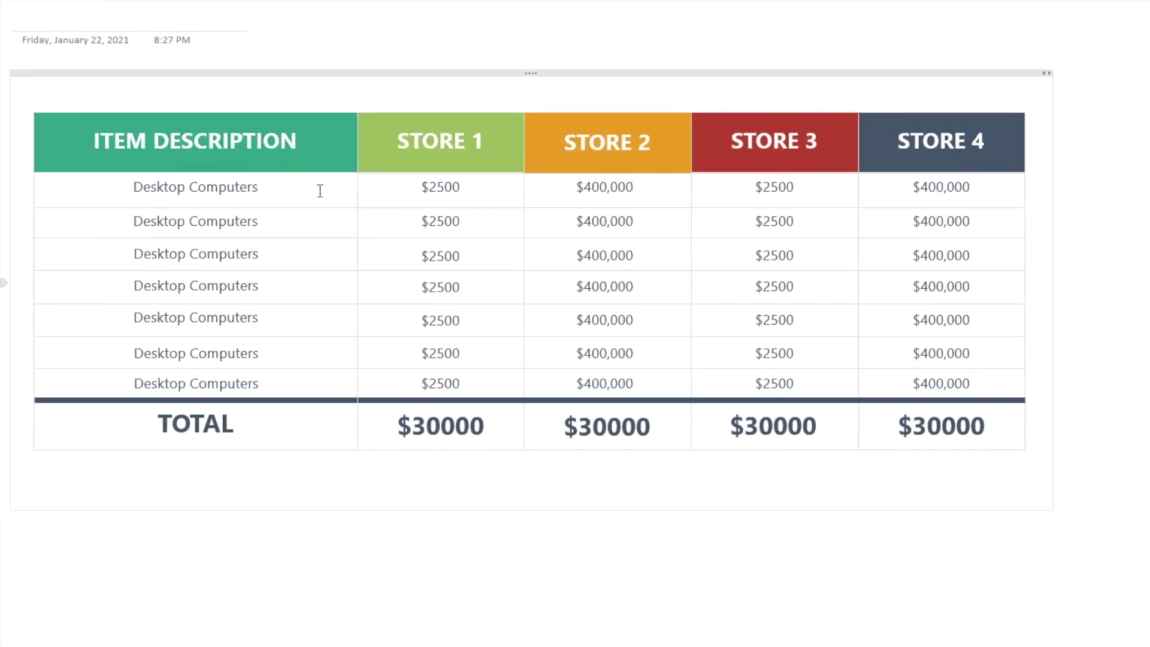
right_click(249, 276)
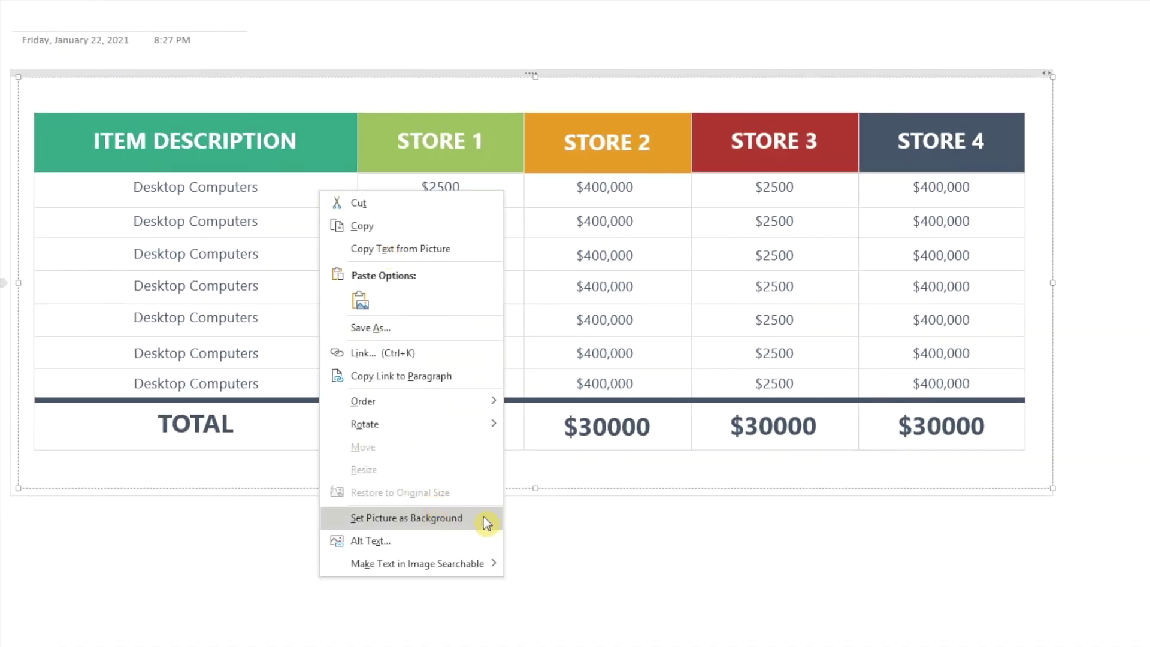
click(406, 518)
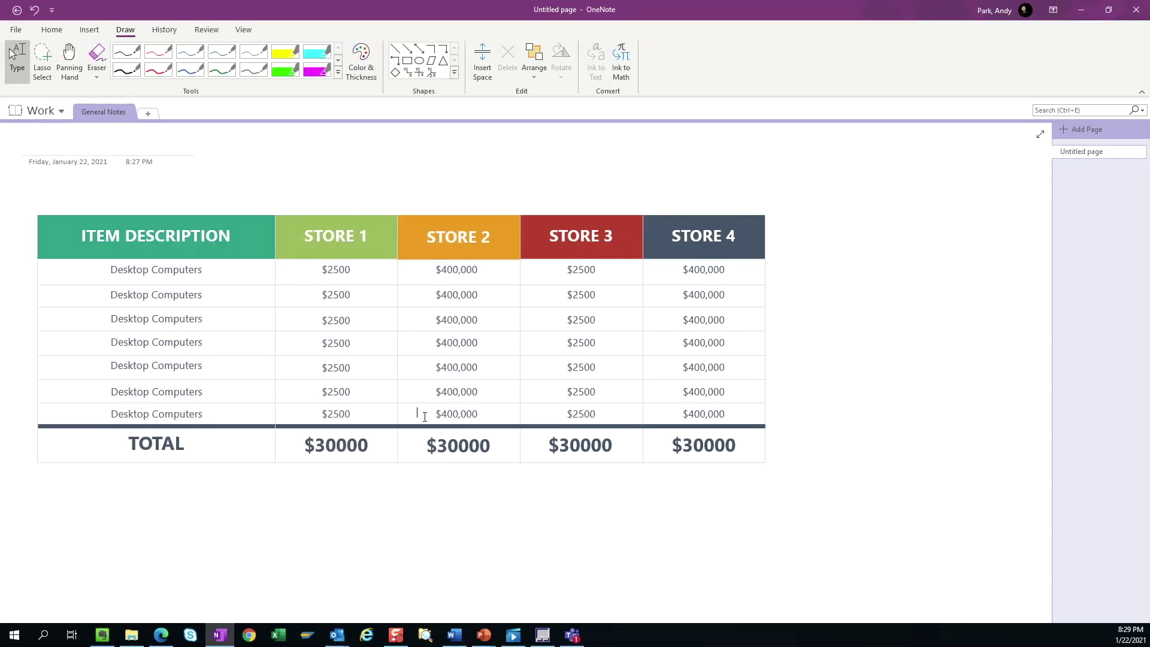
Highlight the Store 1 $2500 value in magenta, draw an arrow to it, and type 'LOOK HERE!'
click(313, 70)
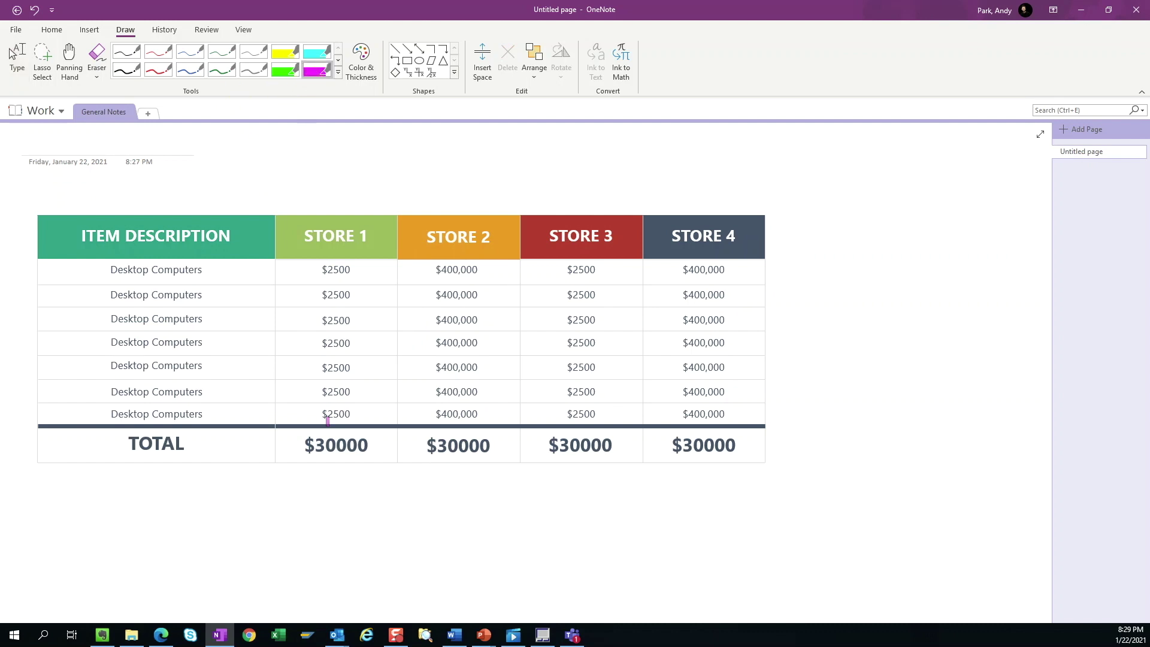
drag(310, 294, 366, 292)
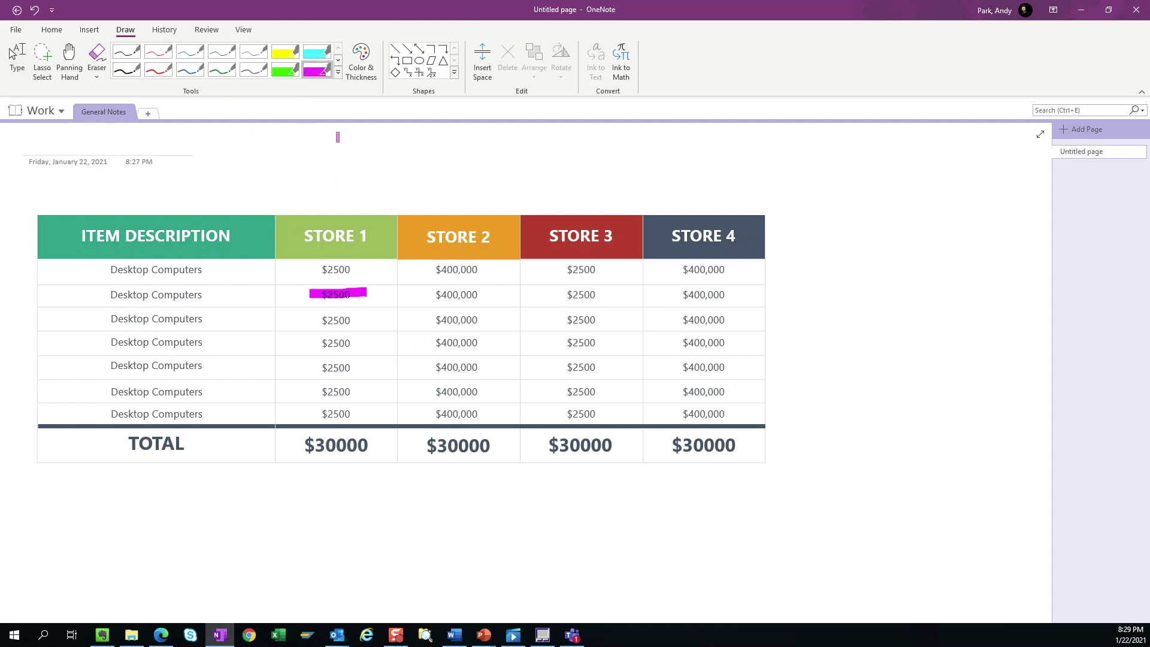
click(408, 56)
drag(506, 364, 369, 291)
click(521, 372)
text(LOOK HERE!)
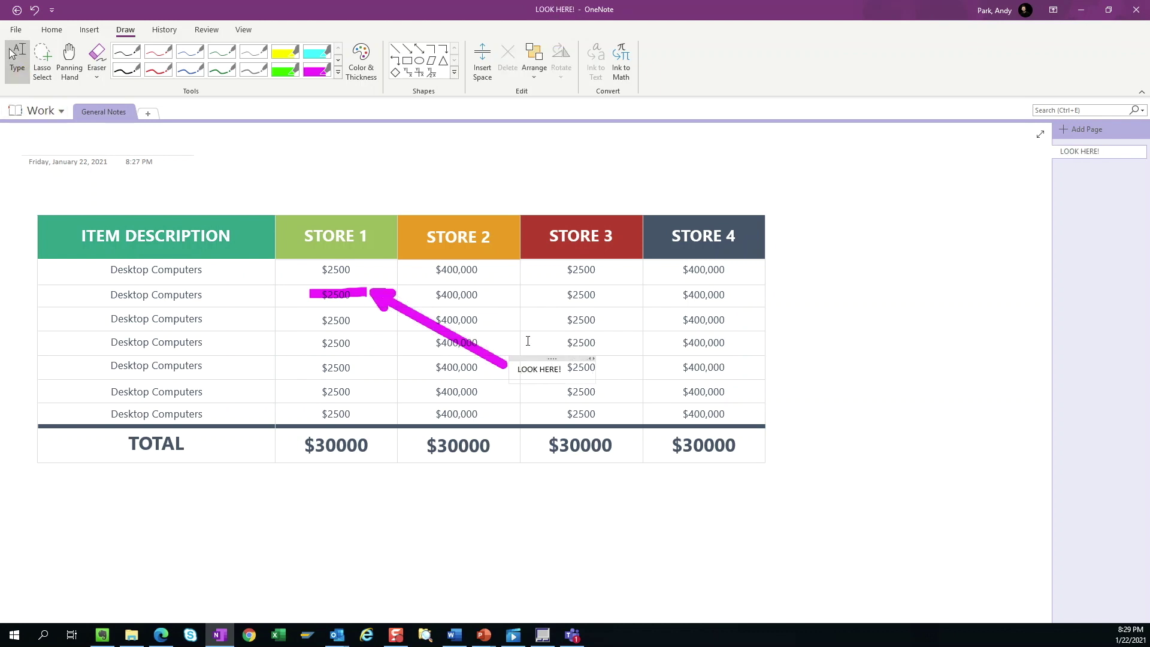
Give the LOOK HERE! note a red highlight and font size 24
drag(517, 369, 562, 369)
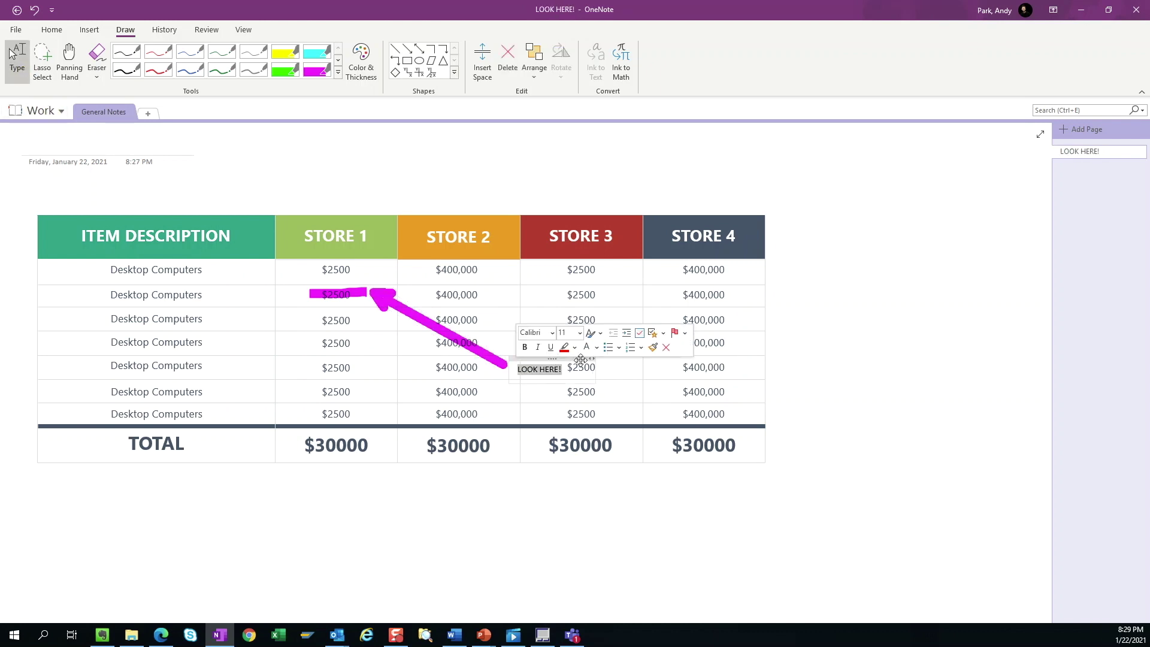
click(563, 352)
mouse_move(542, 369)
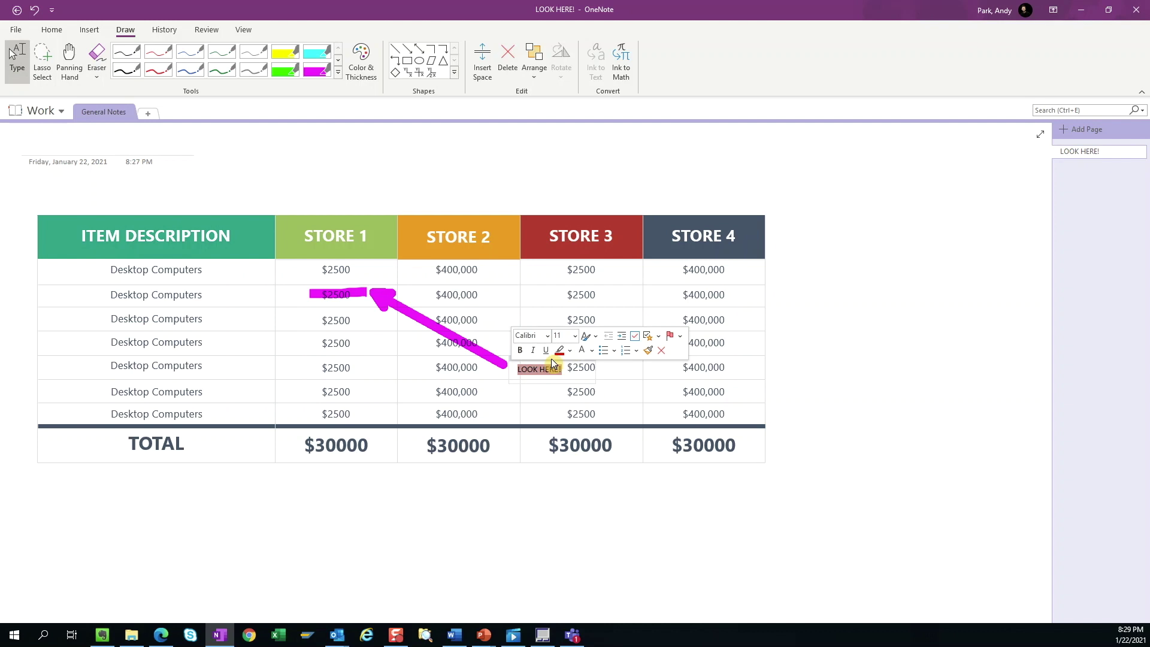
click(574, 335)
click(572, 530)
click(590, 518)
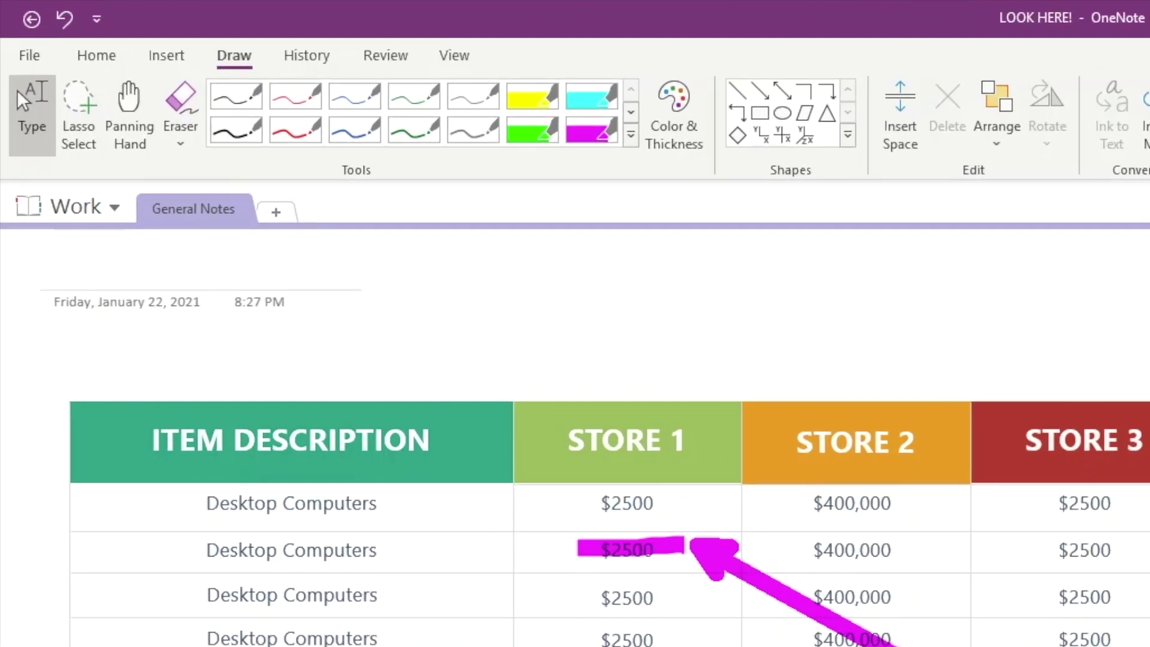
Insert the buisness strategy presentation as a file printout
click(86, 27)
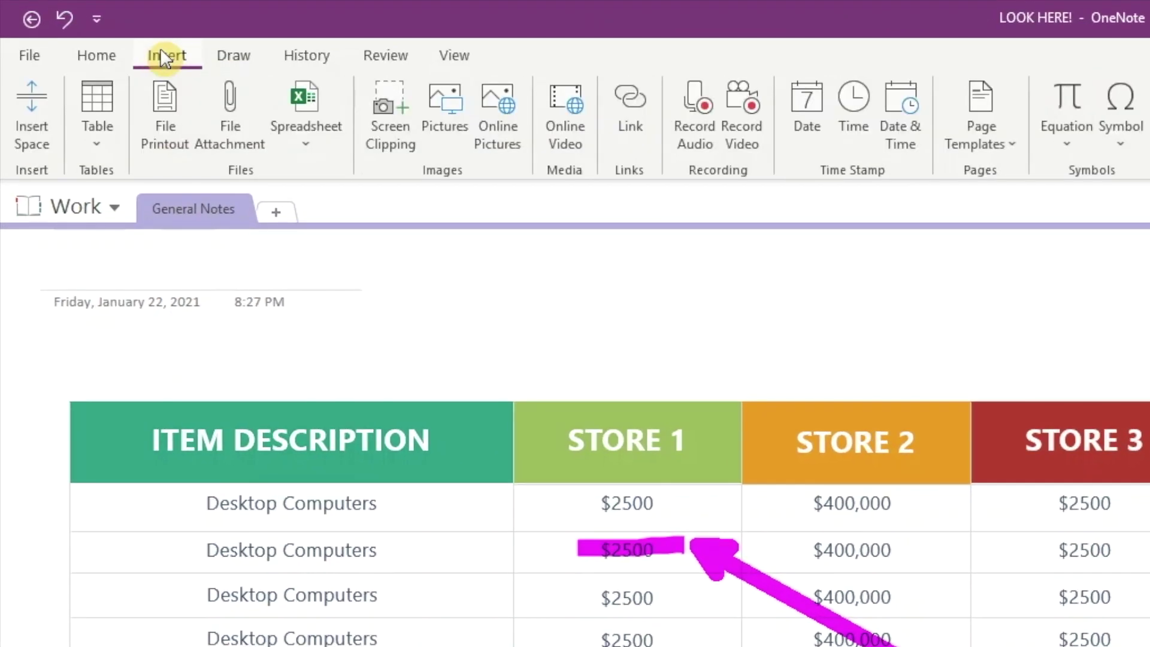
click(164, 113)
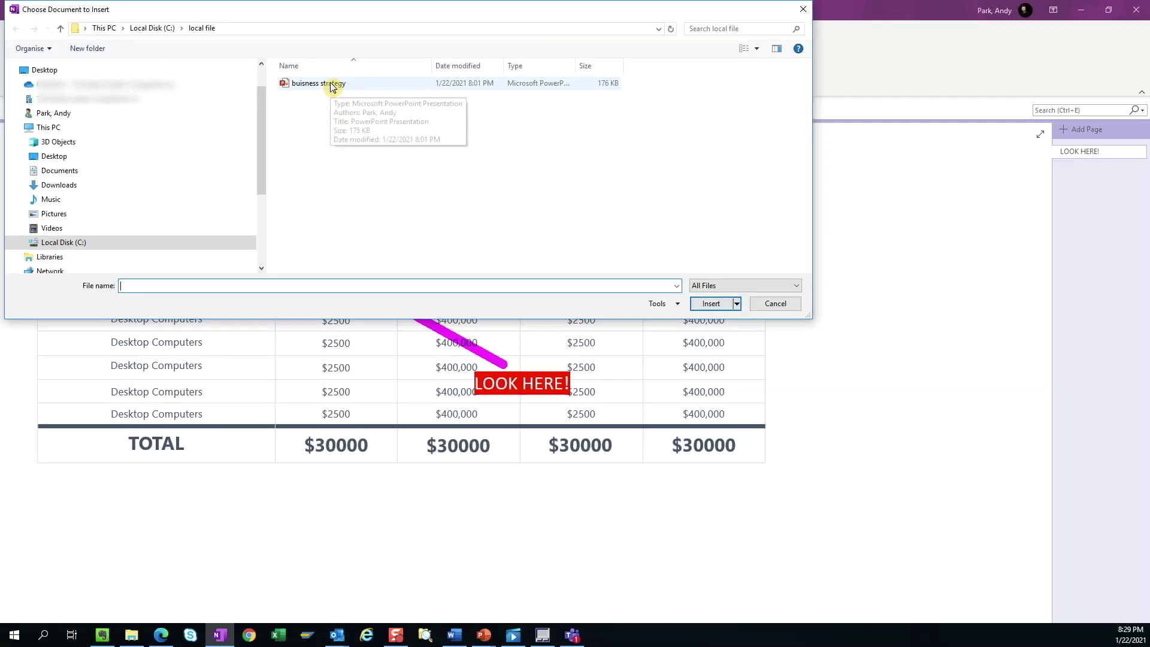
click(617, 159)
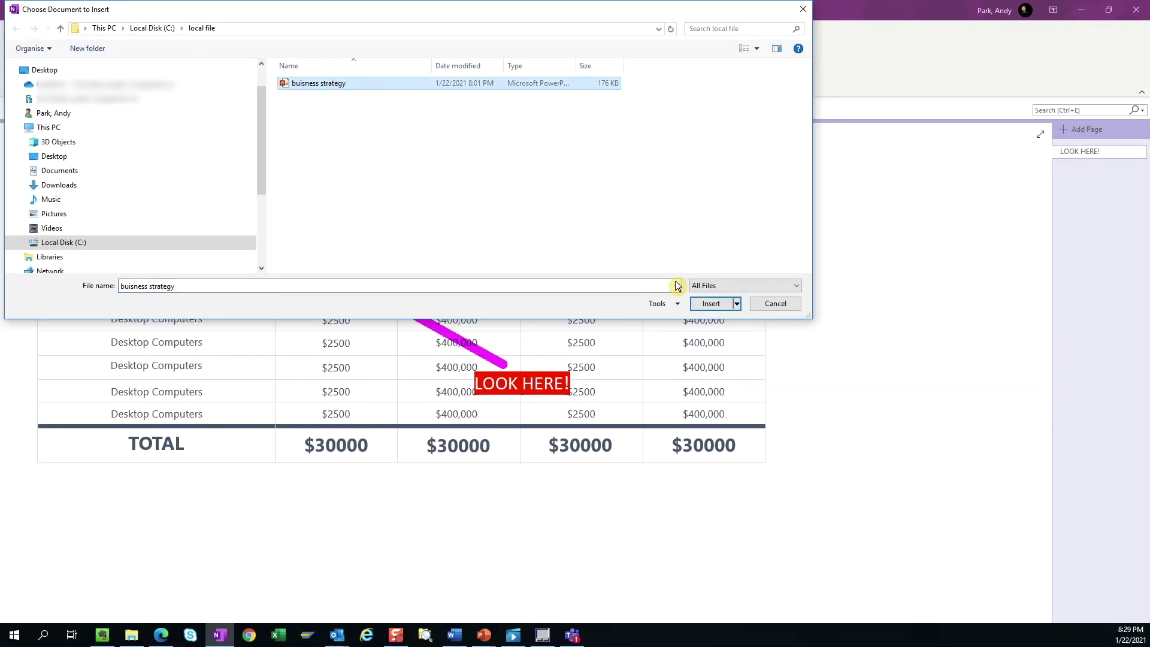
click(711, 303)
Set the Six Monts Report slide image as the page background
drag(1046, 551, 1004, 240)
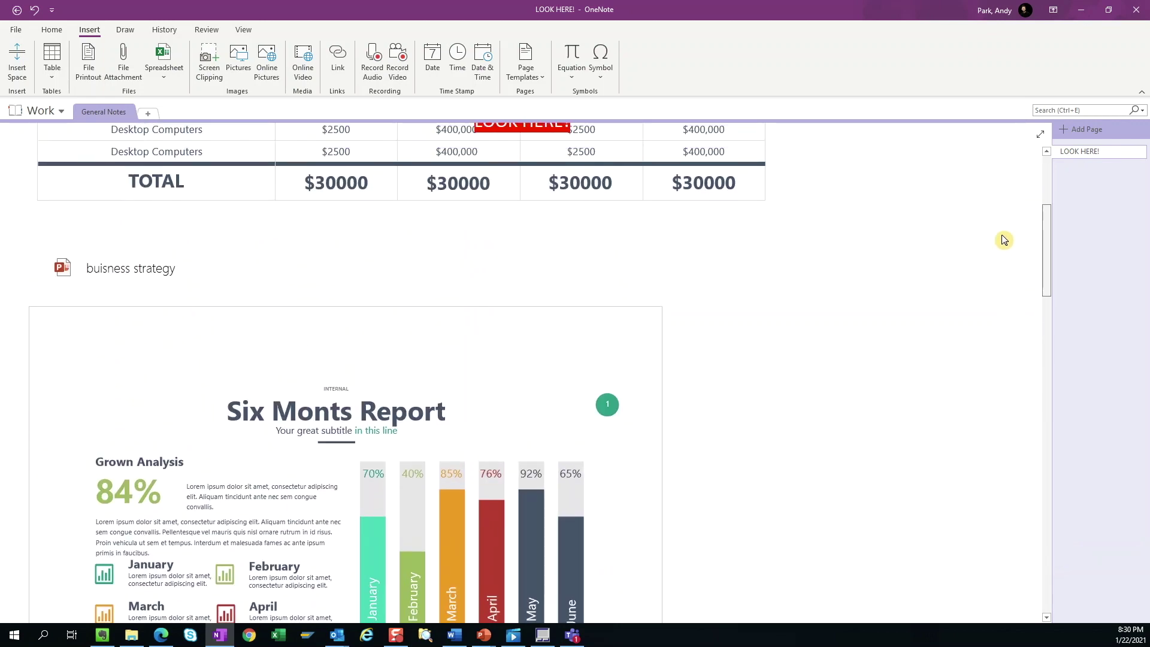
scroll(1004, 240, down, 5)
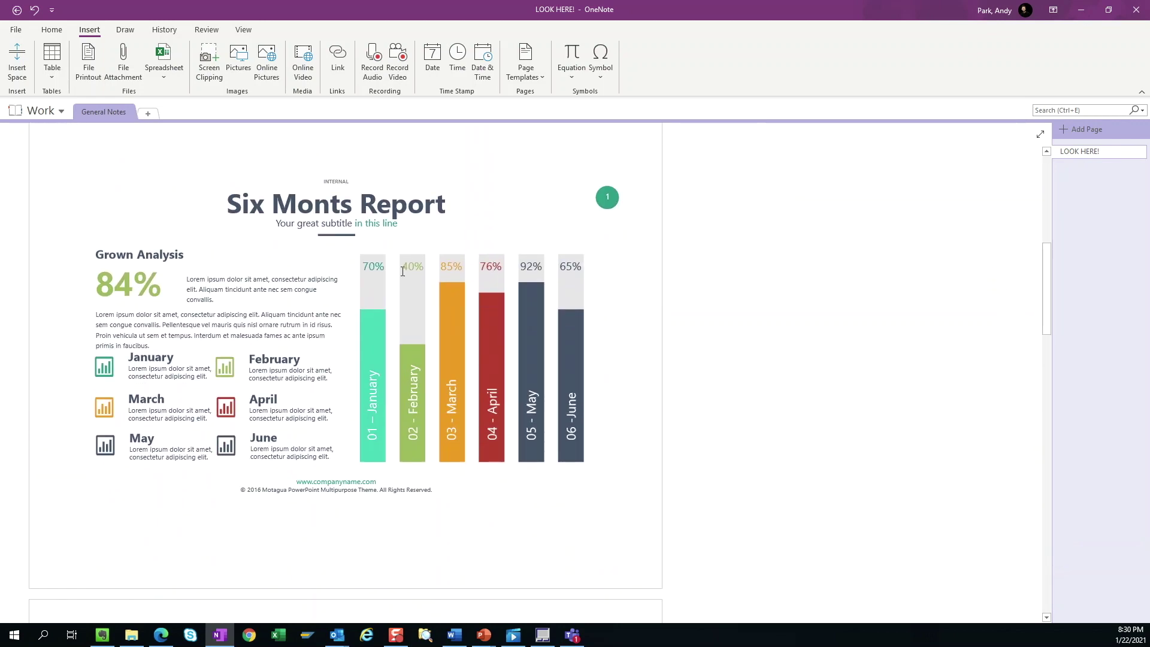
right_click(348, 282)
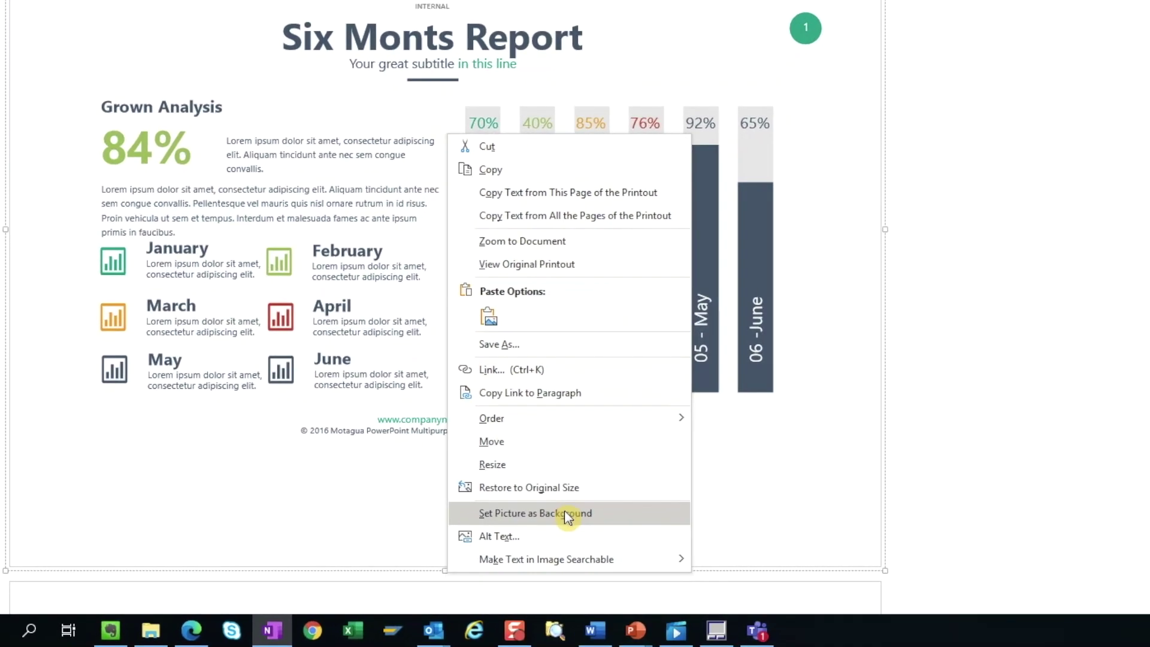
click(567, 514)
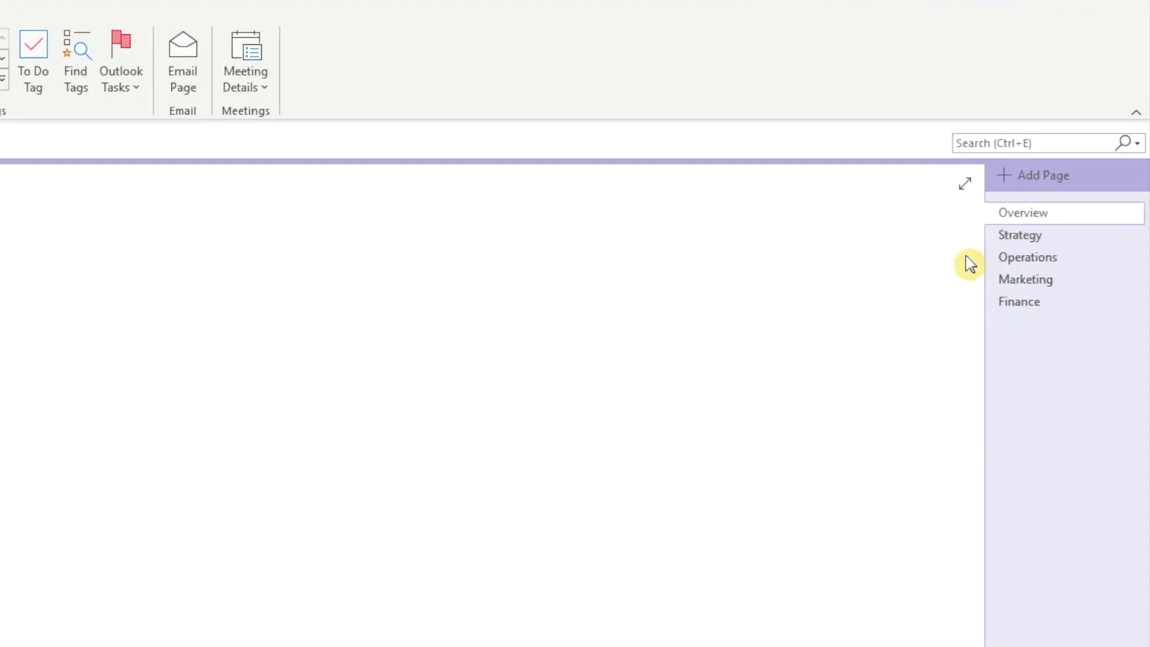
Copy a link to the Strategy page and paste it on the Overview page
click(1021, 258)
right_click(1021, 258)
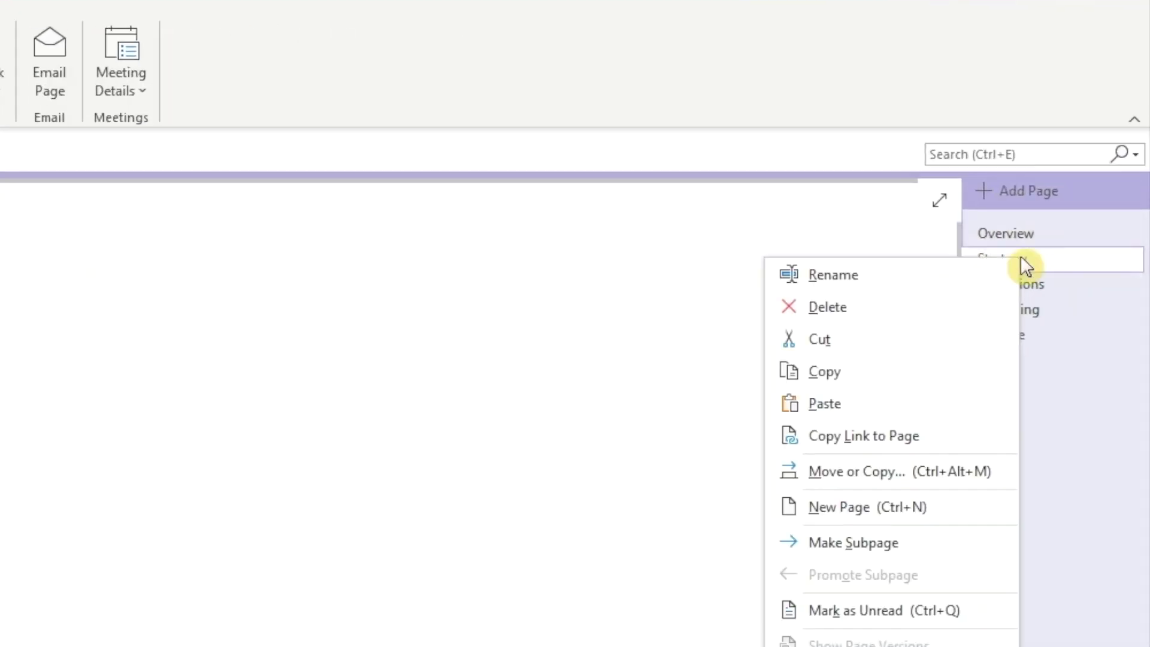
click(915, 437)
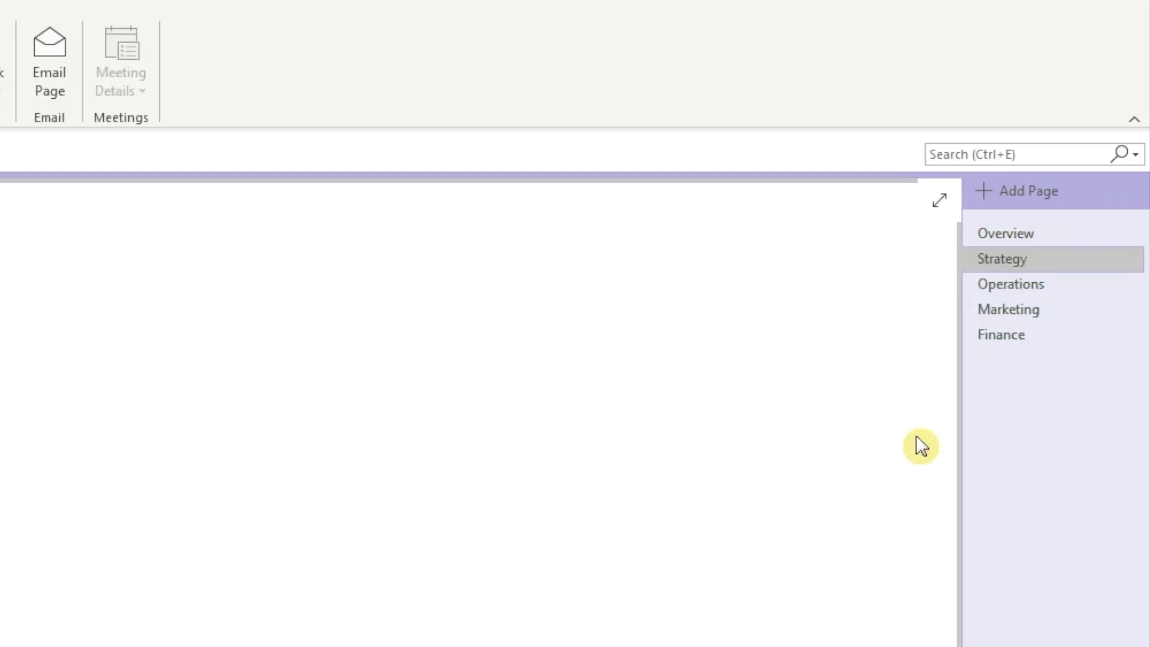
click(999, 233)
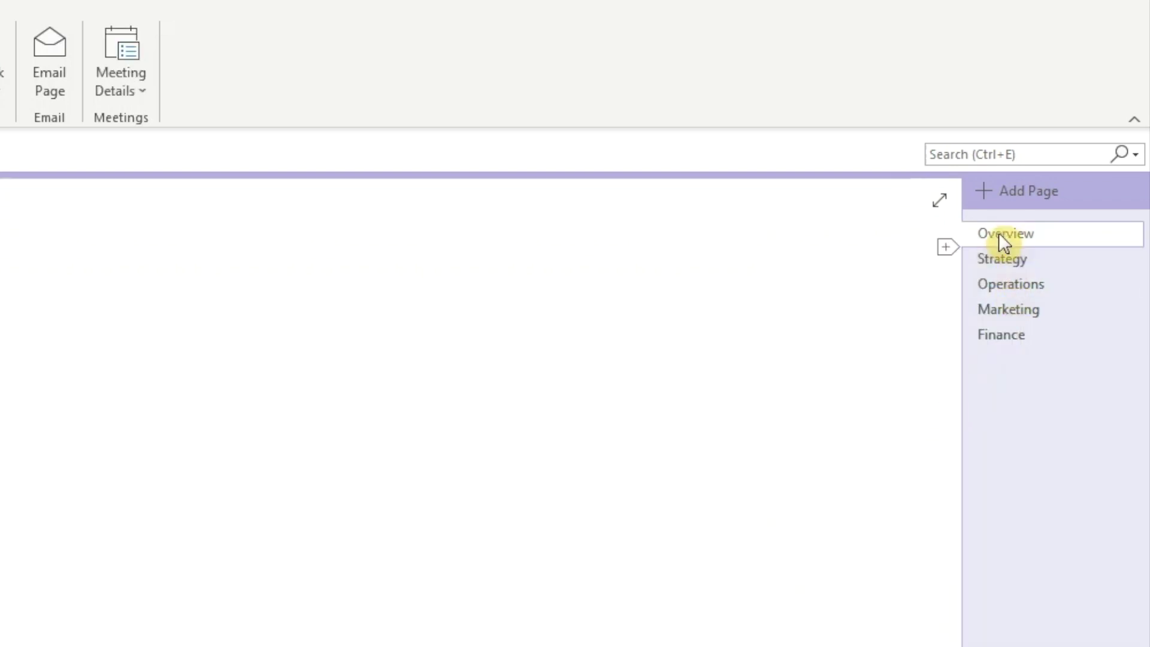
right_click(80, 244)
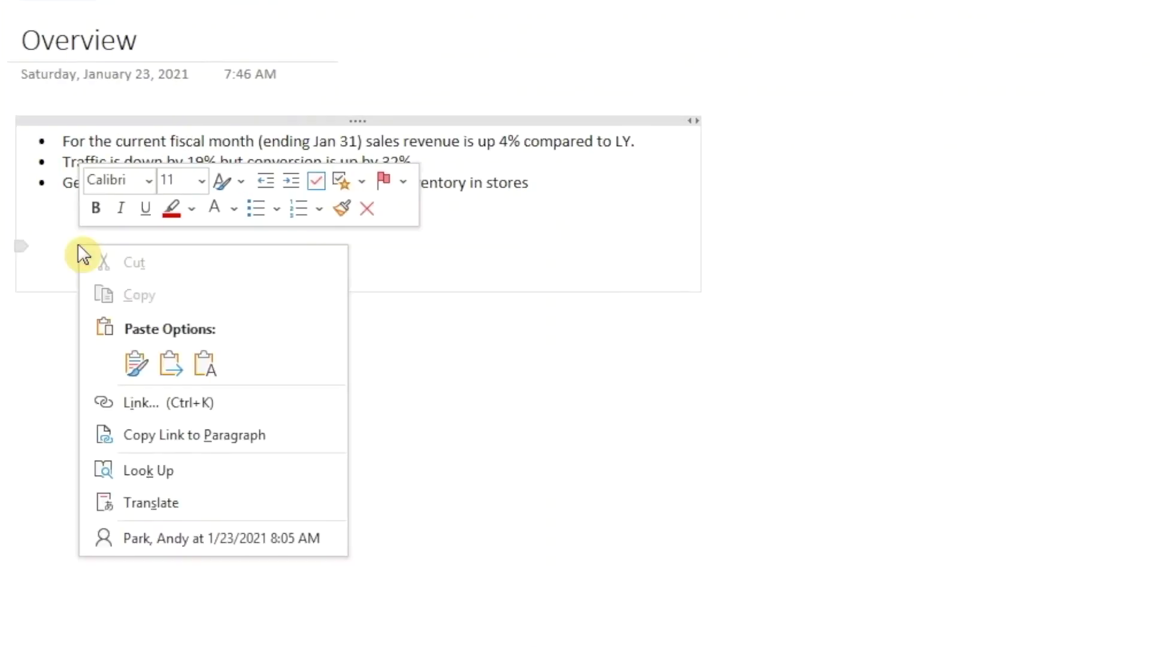
click(171, 364)
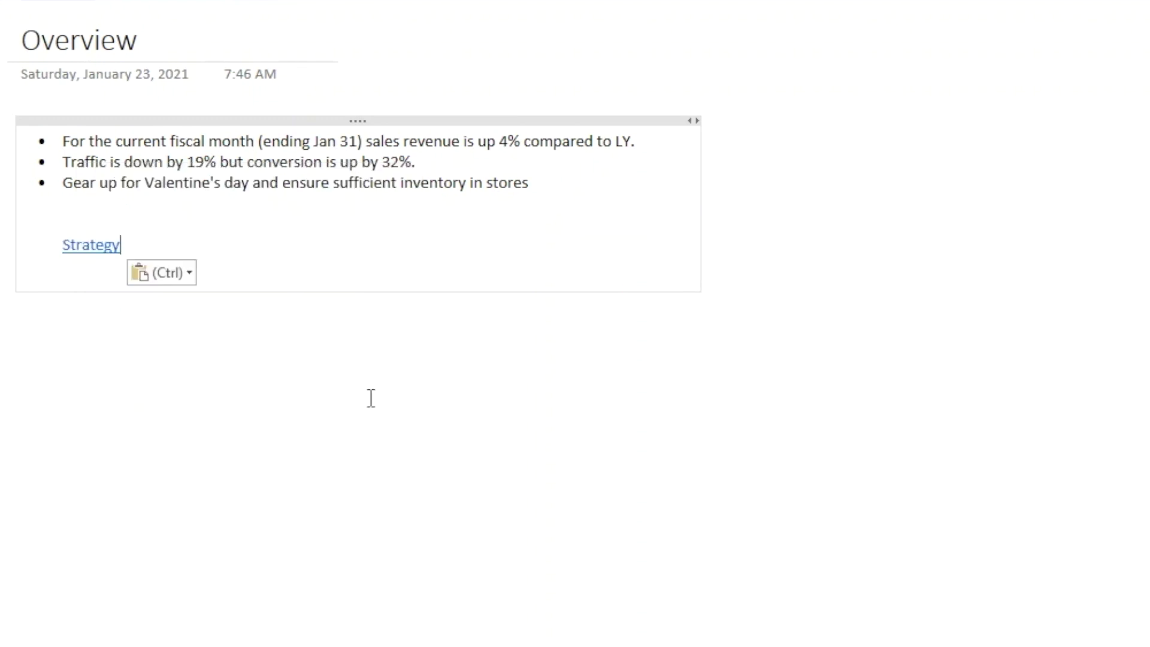
key(Return)
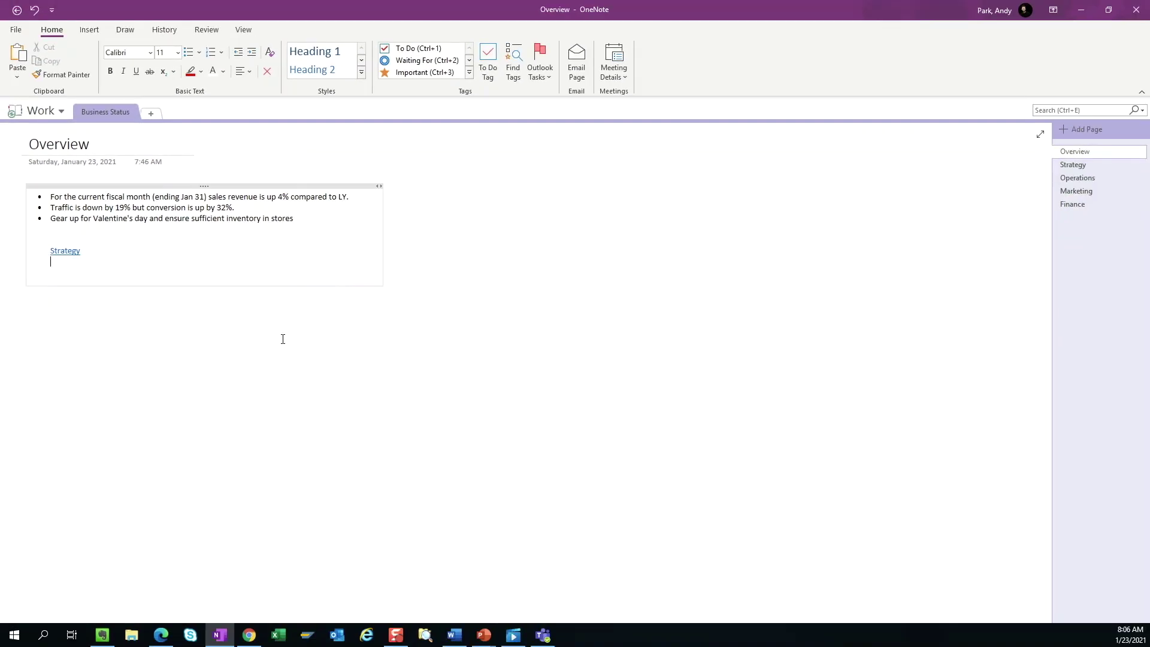
Copy a link to the Operations page and paste it below the Strategy link
click(1077, 178)
right_click(1076, 178)
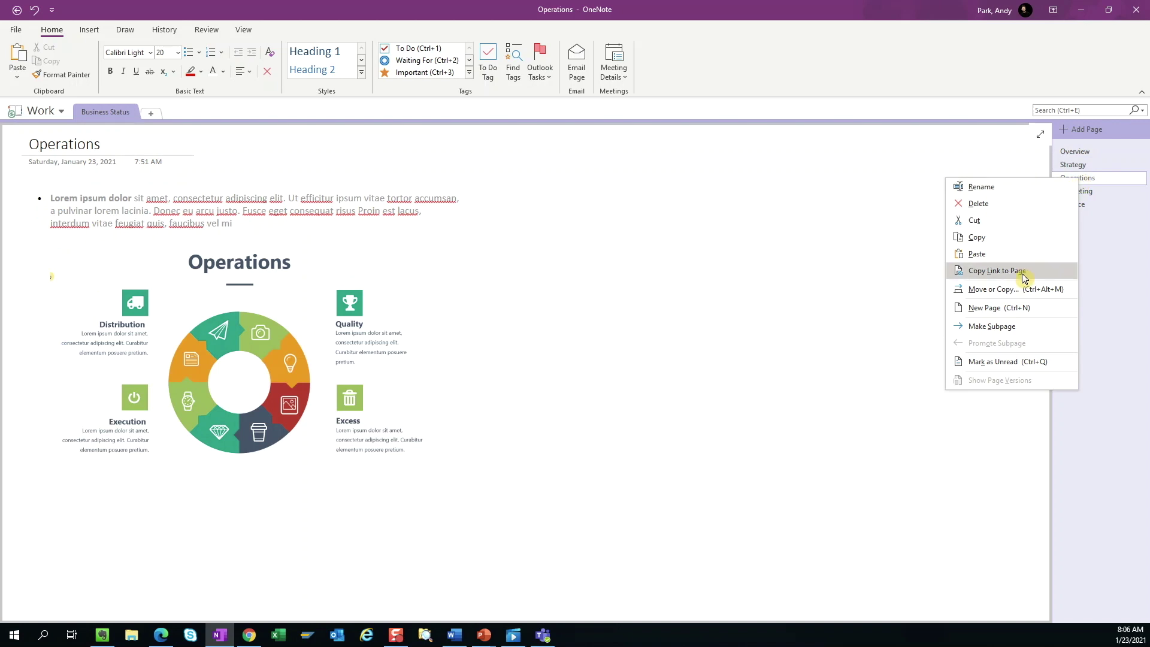
click(1022, 270)
click(1074, 152)
right_click(67, 269)
click(115, 331)
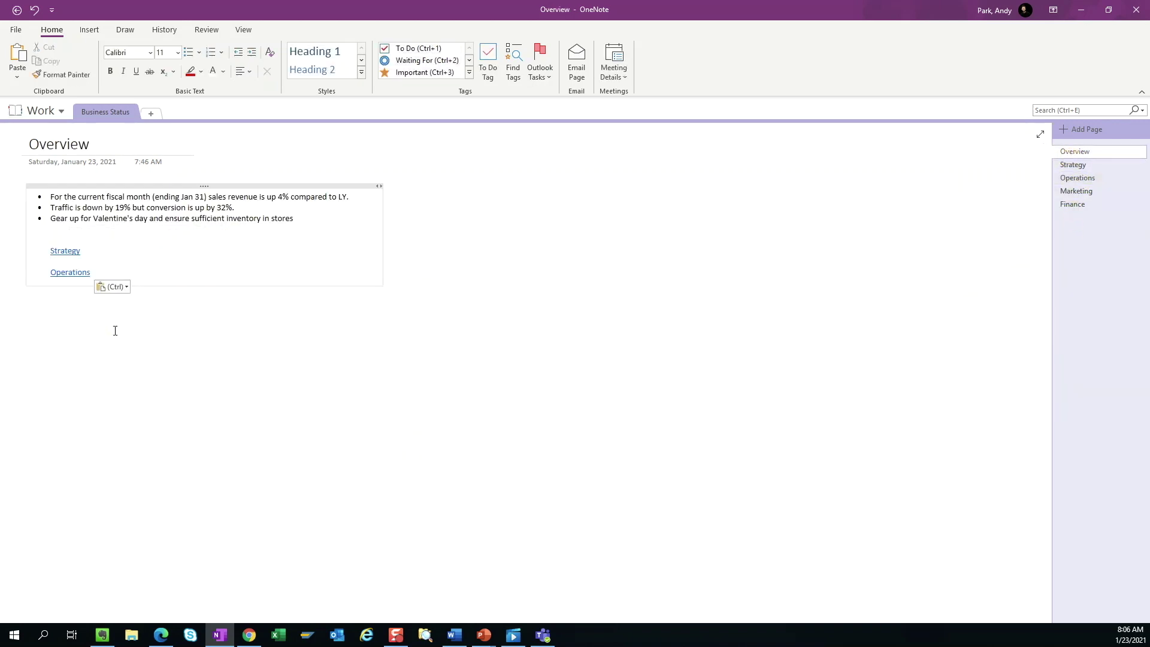
click(115, 329)
Test the Strategy and Operations links, then add an empty line below them
click(72, 251)
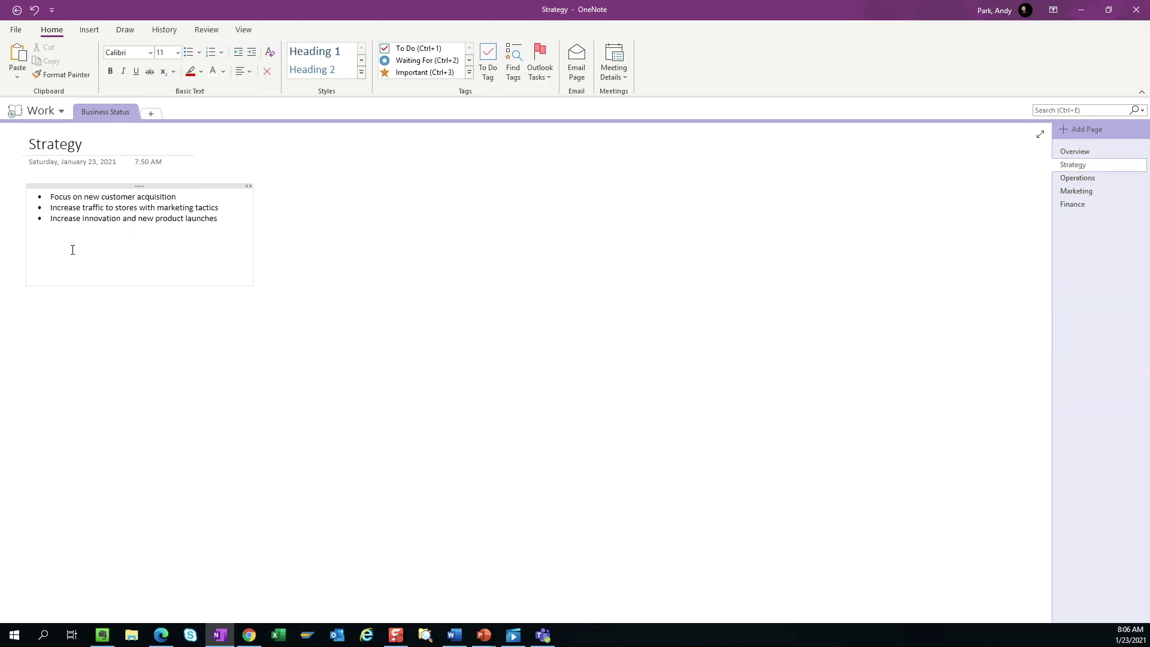
click(1074, 152)
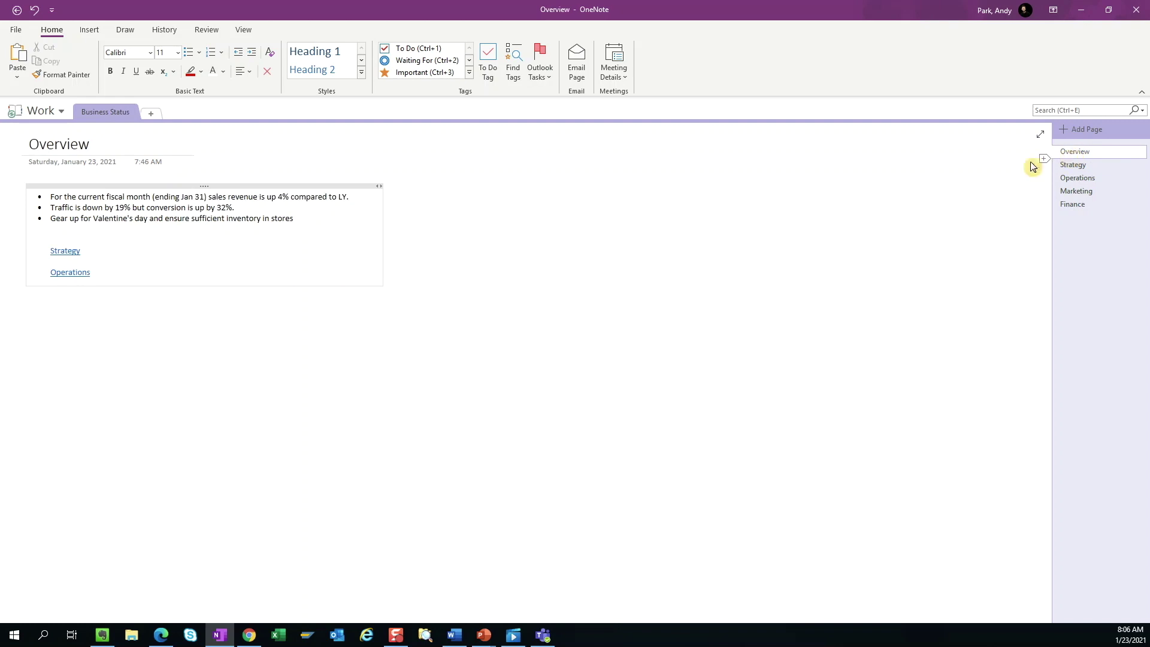
click(70, 274)
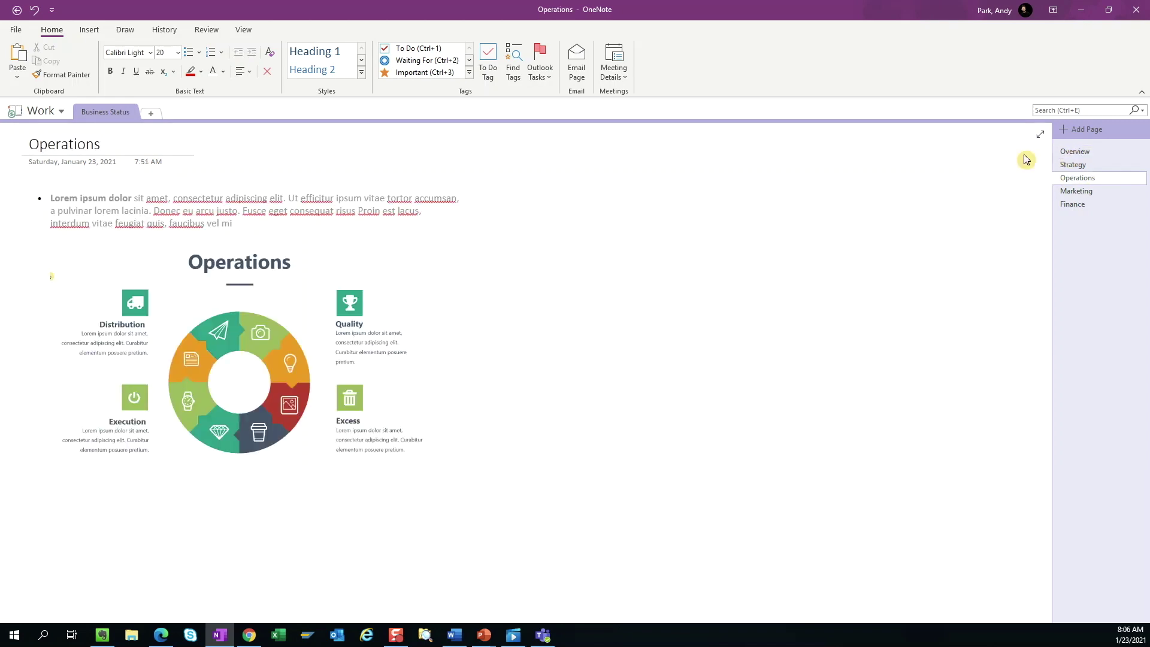
click(1074, 152)
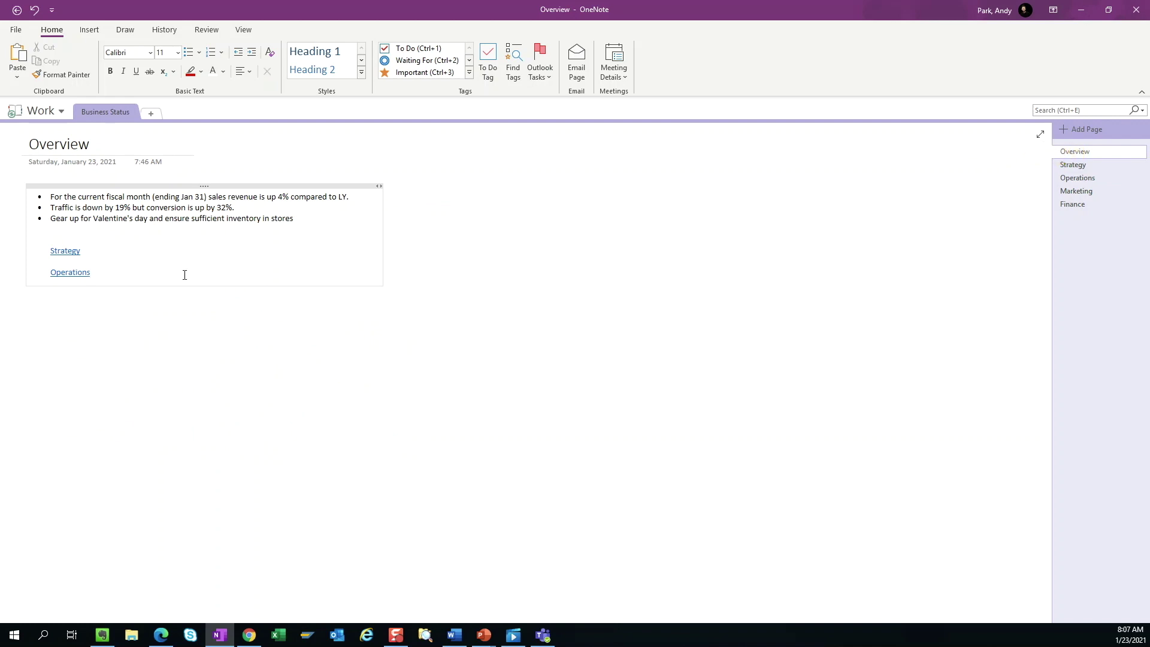
key(Return)
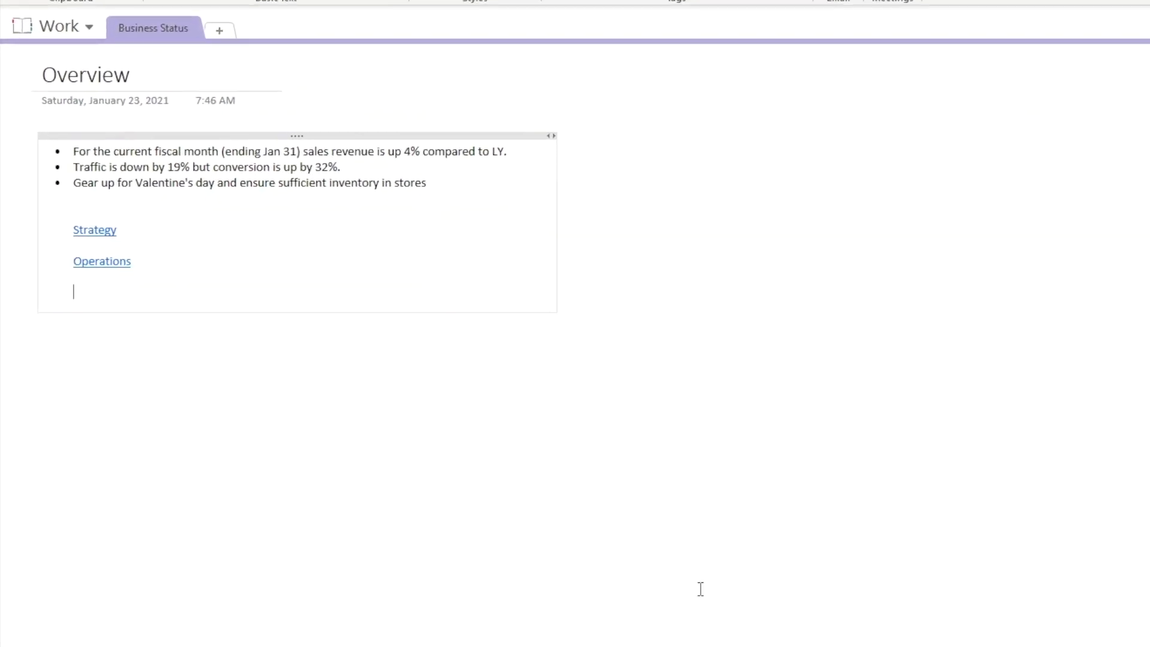
Create wiki links by typing [[Strategy]] and [[Operations]] on separate new lines
key(Return)
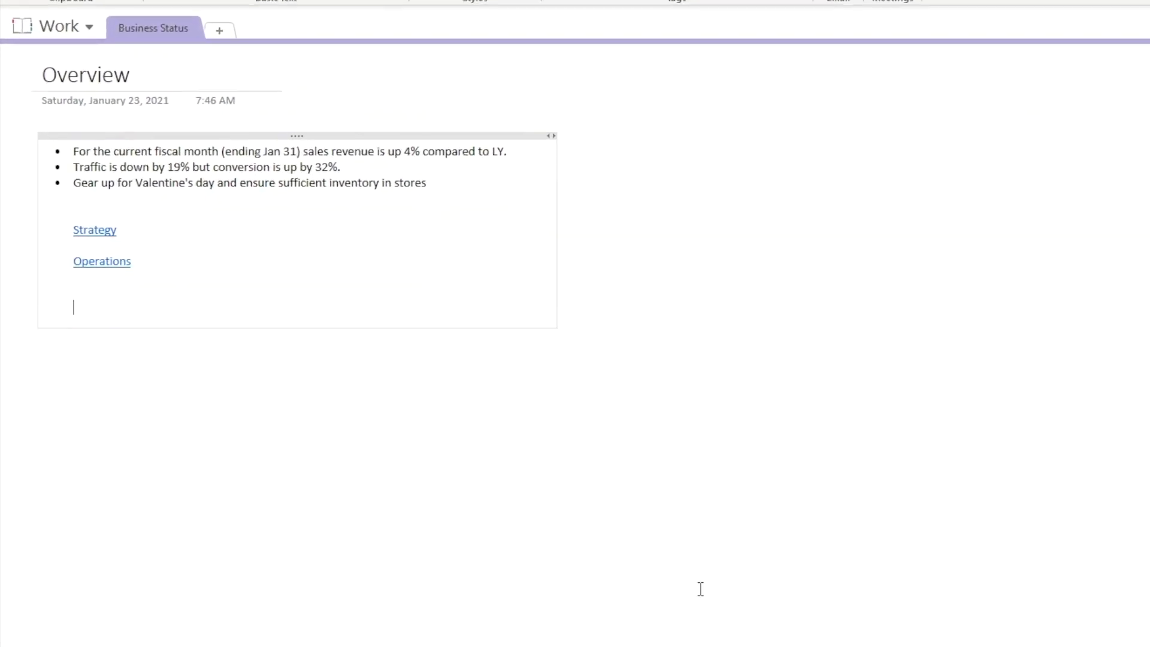
text([[)
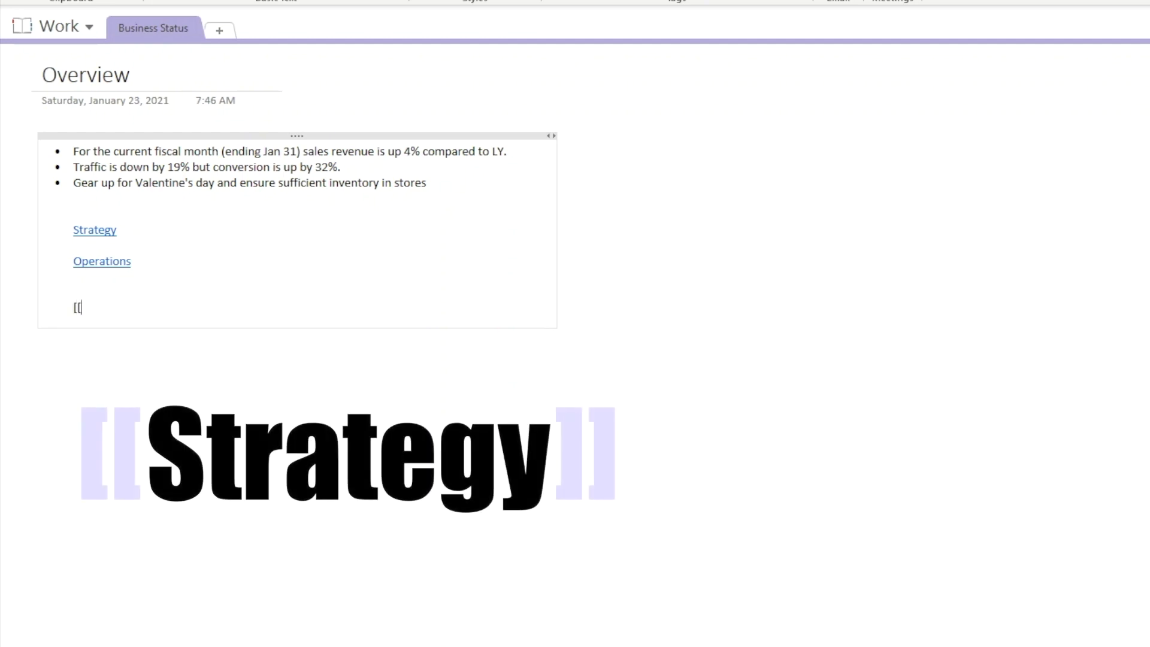
text(Strategy)
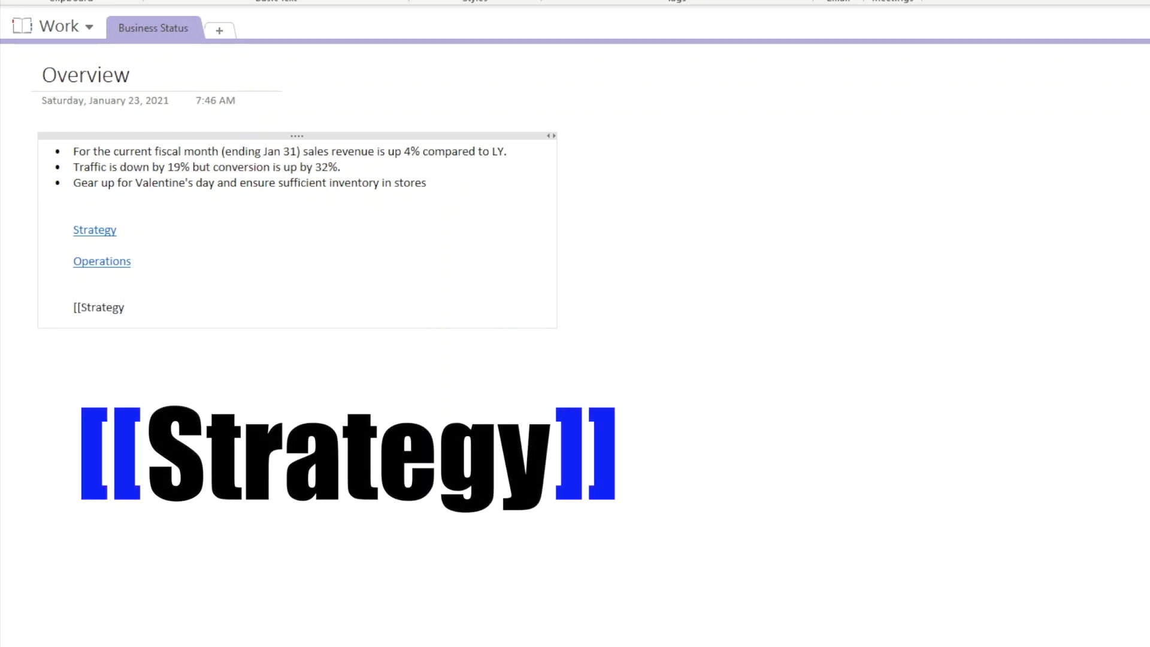
text(]])
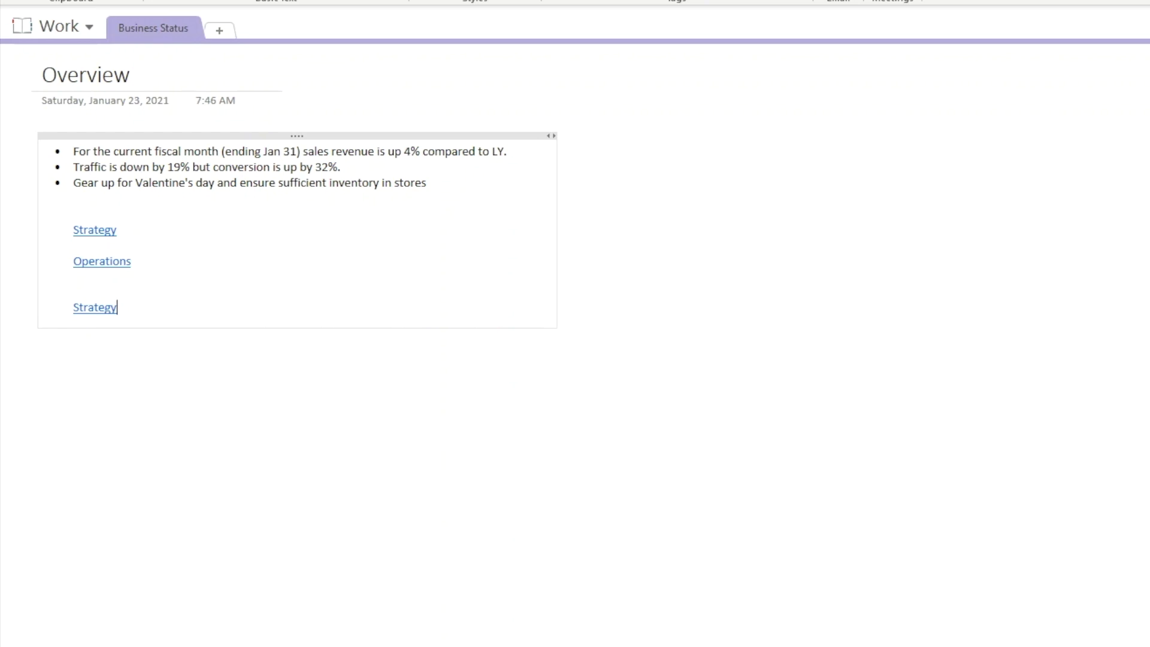
key(Return)
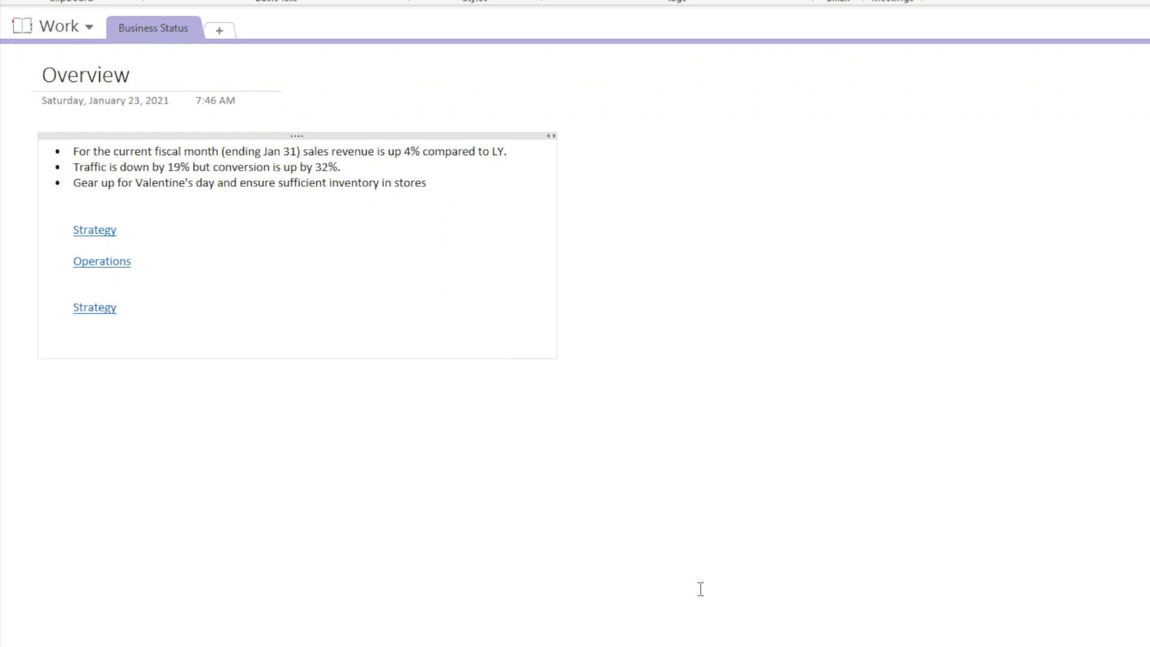
text([[Operat)
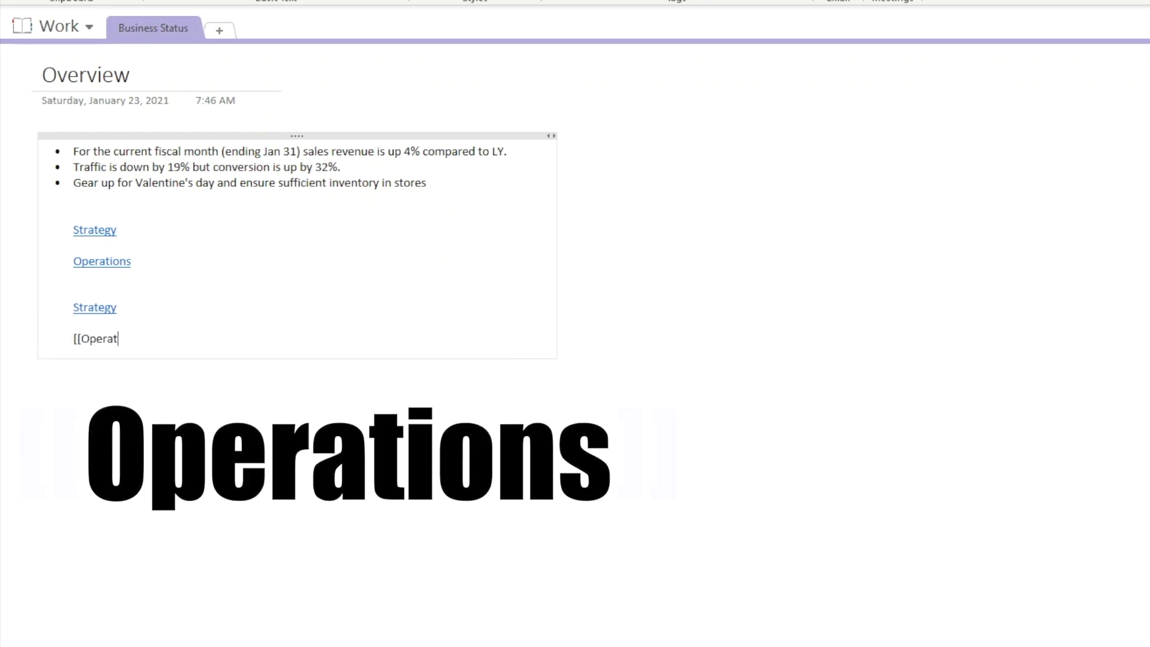
text(ions]])
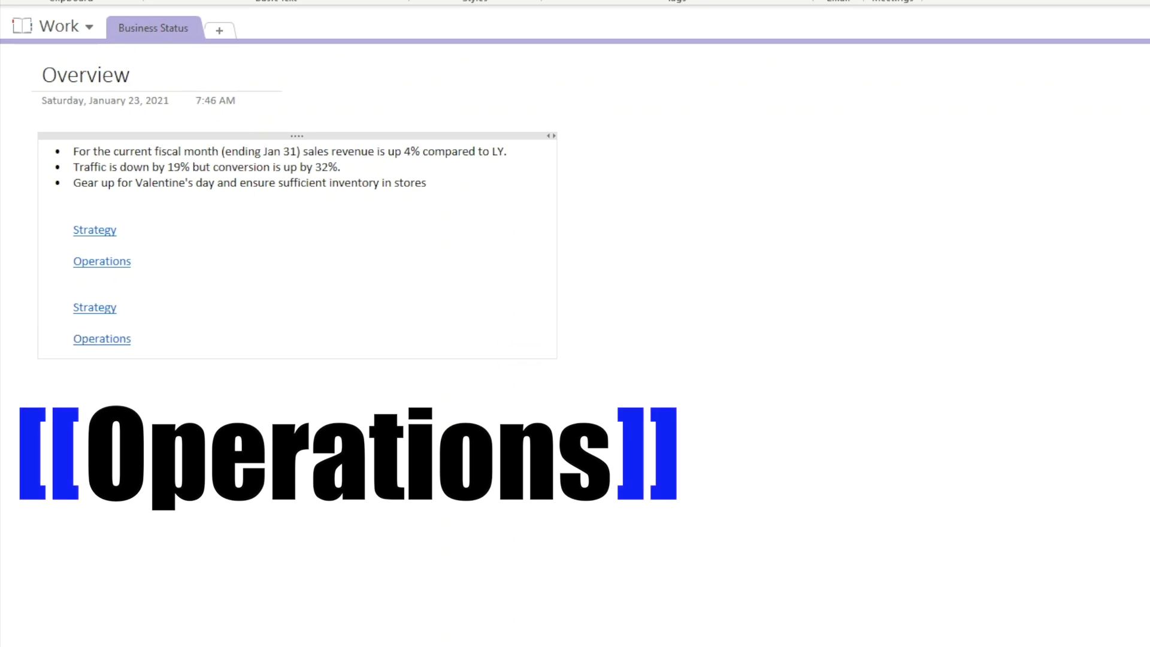
key(Return)
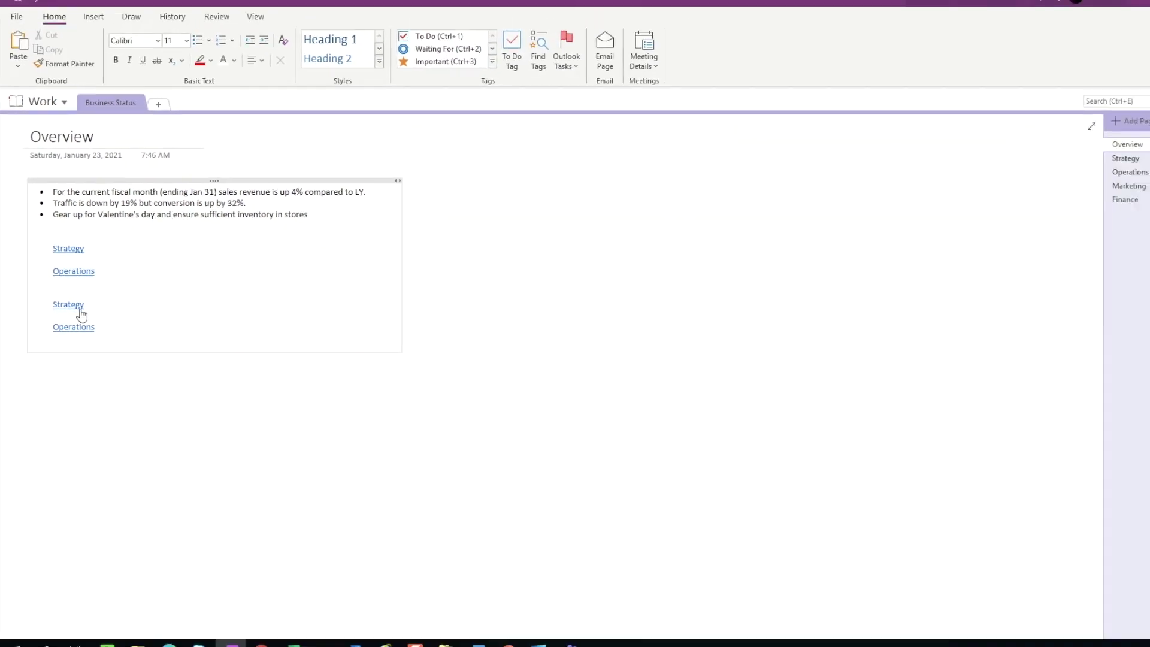
Test the second Strategy and Operations links, returning to Overview each time
click(65, 305)
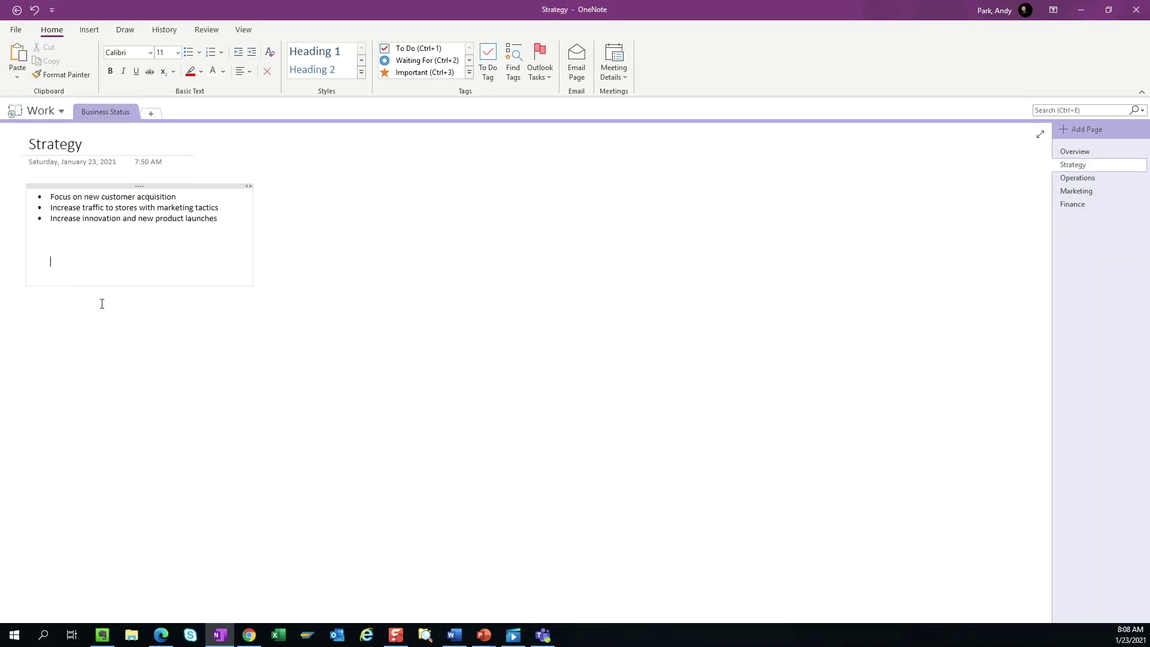
click(1067, 154)
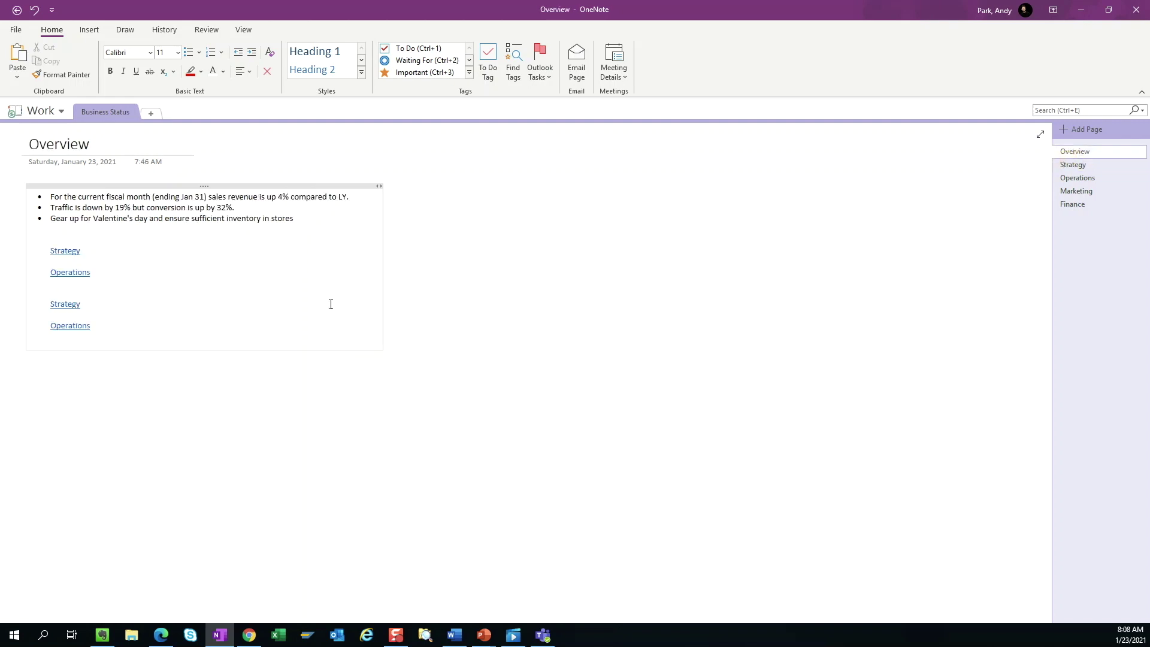
click(72, 326)
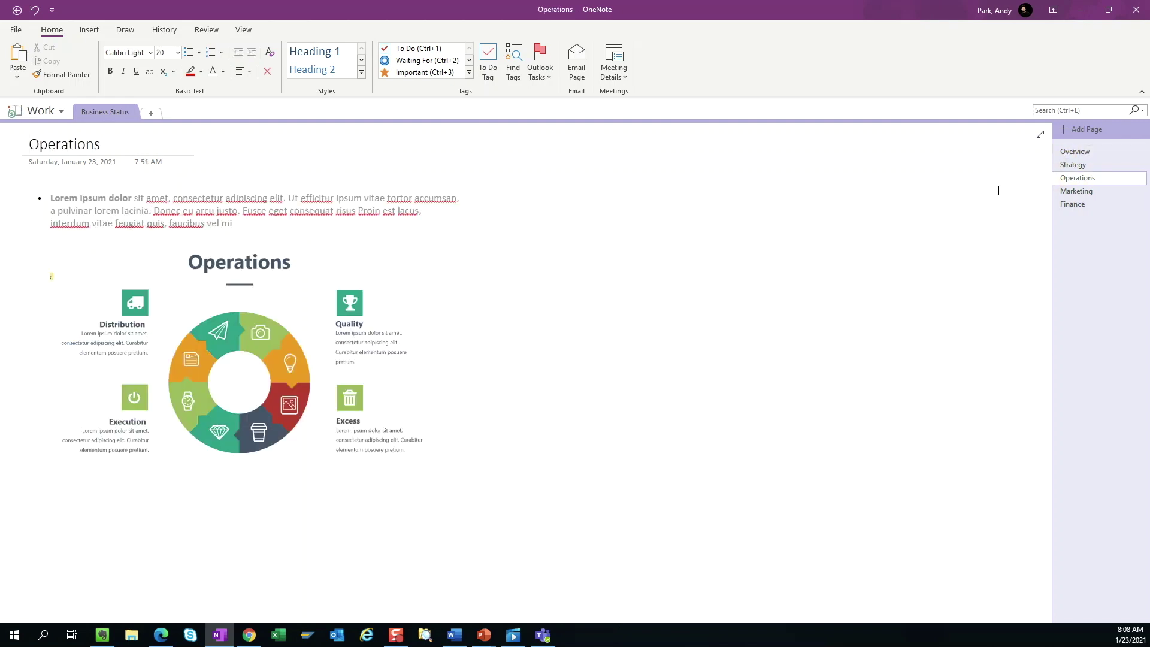
click(1071, 154)
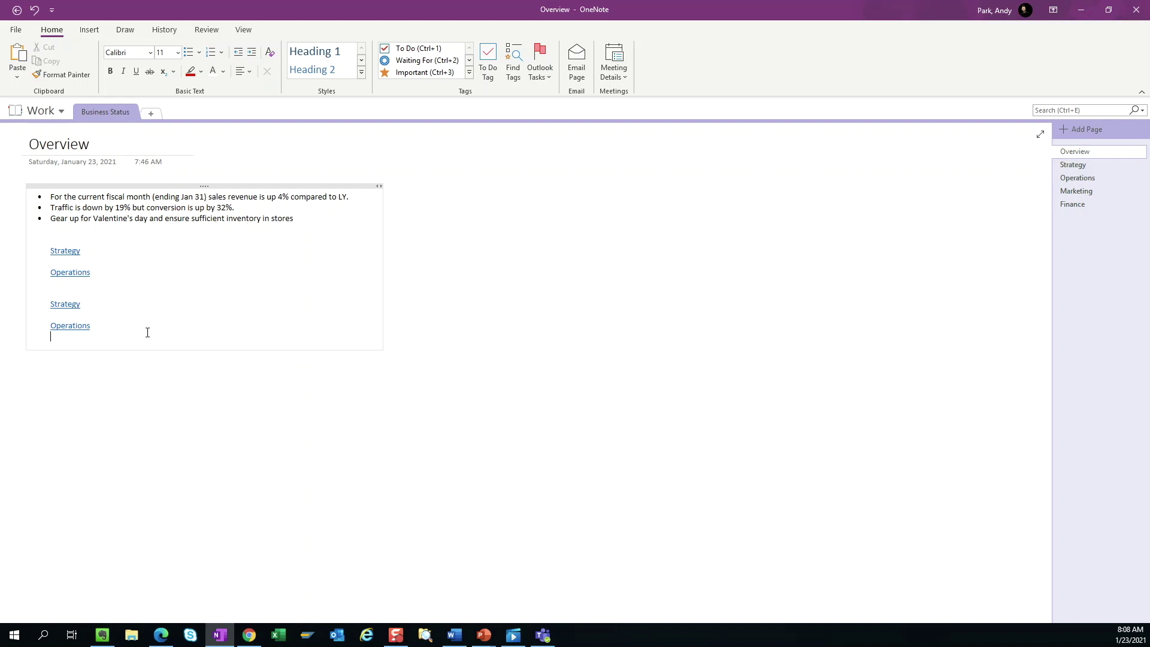
key(Return)
Type a sentence with [[strategy]] and [[operations]] links, then add [[Logistics]], [[Creative]], [[Supply Chain]] page links
text(It is important to exec)
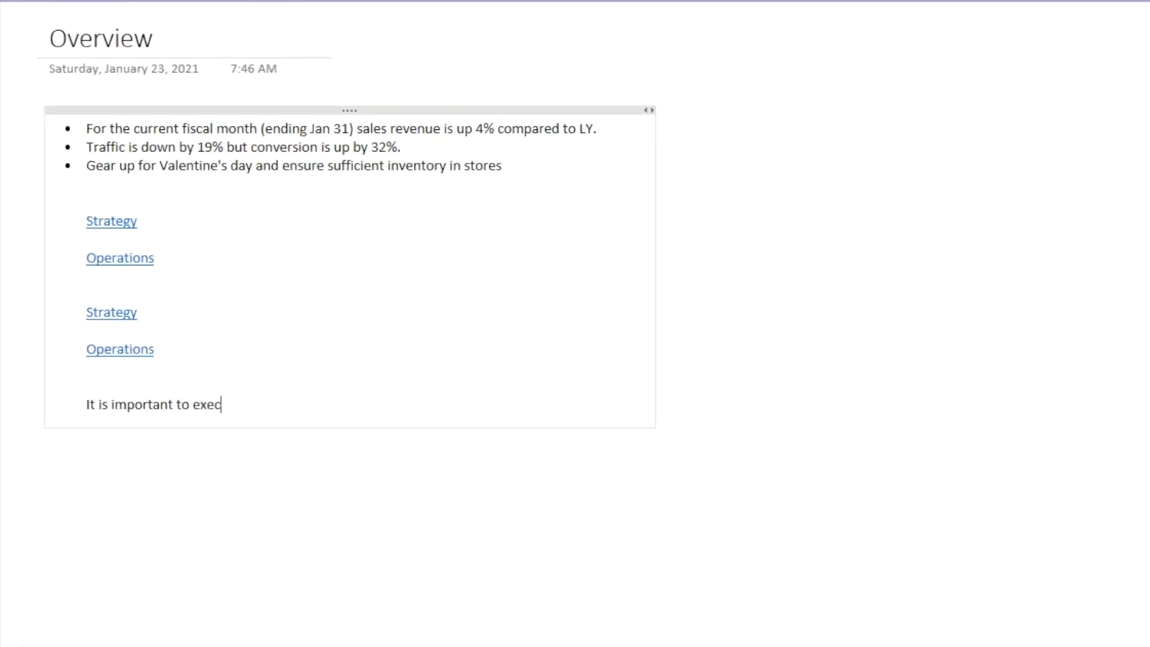
text(ute [[strategy]] well a)
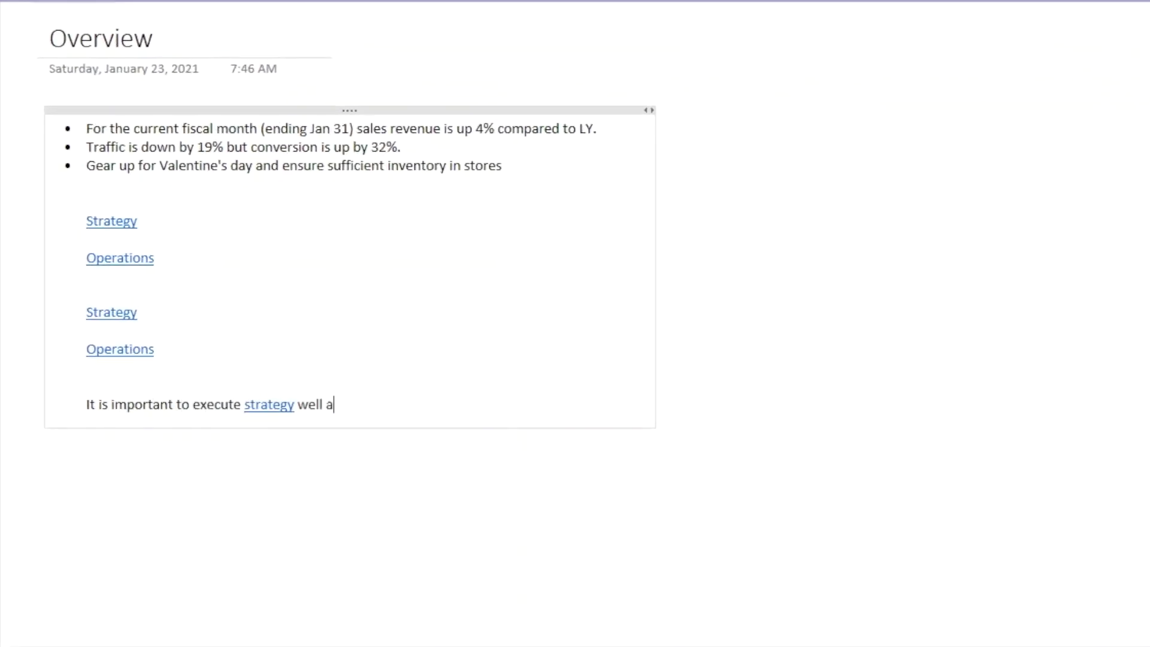
text(nd ensure [[ope)
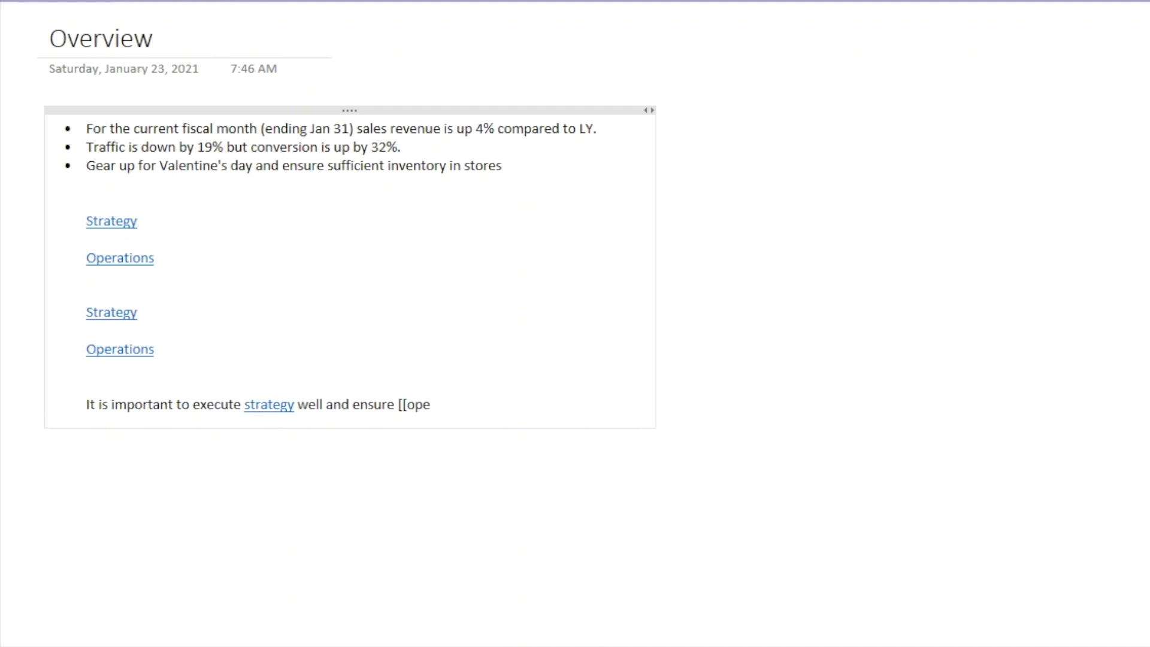
text(rations]] efficiency.)
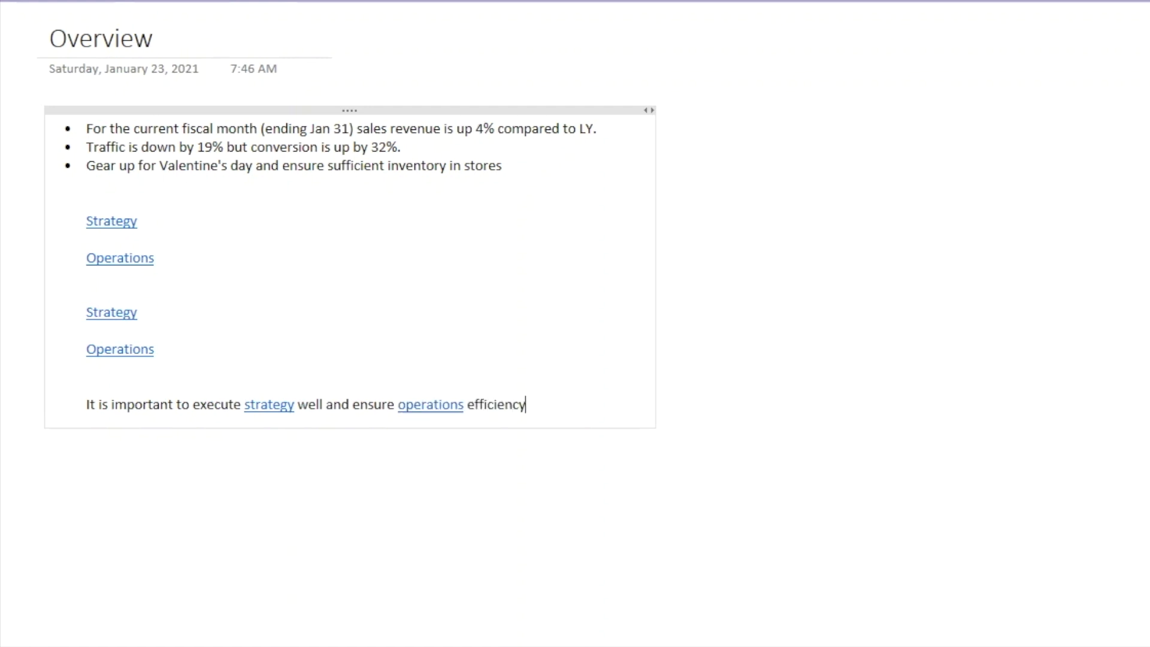
key(Return)
key(Return)
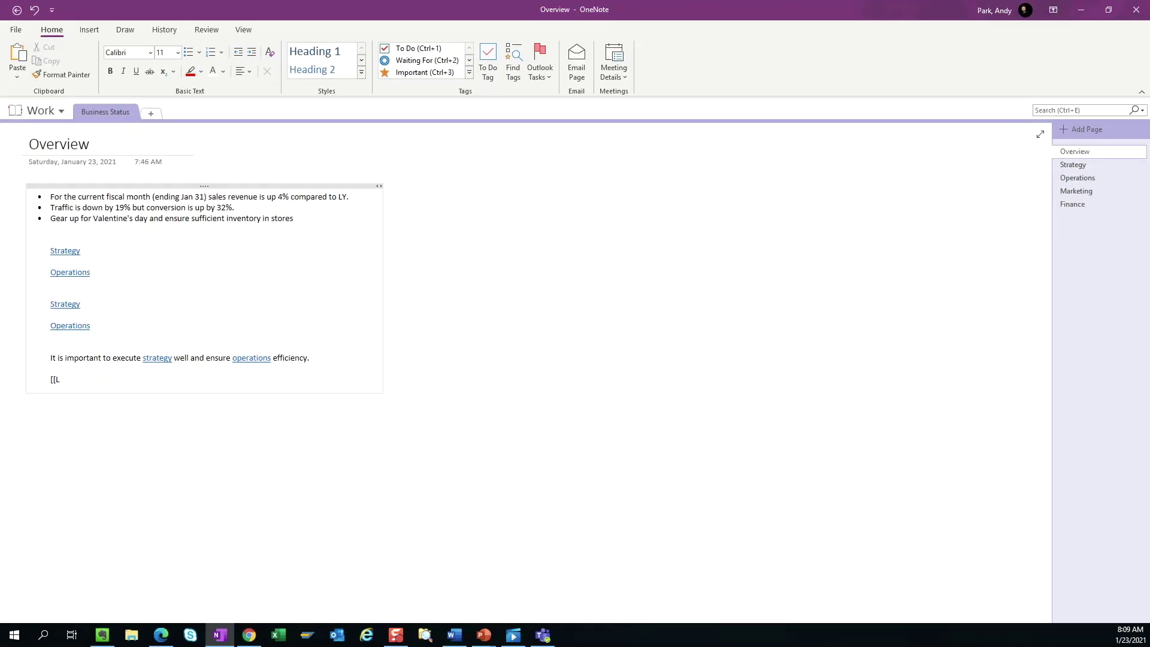
text([[Logistics)
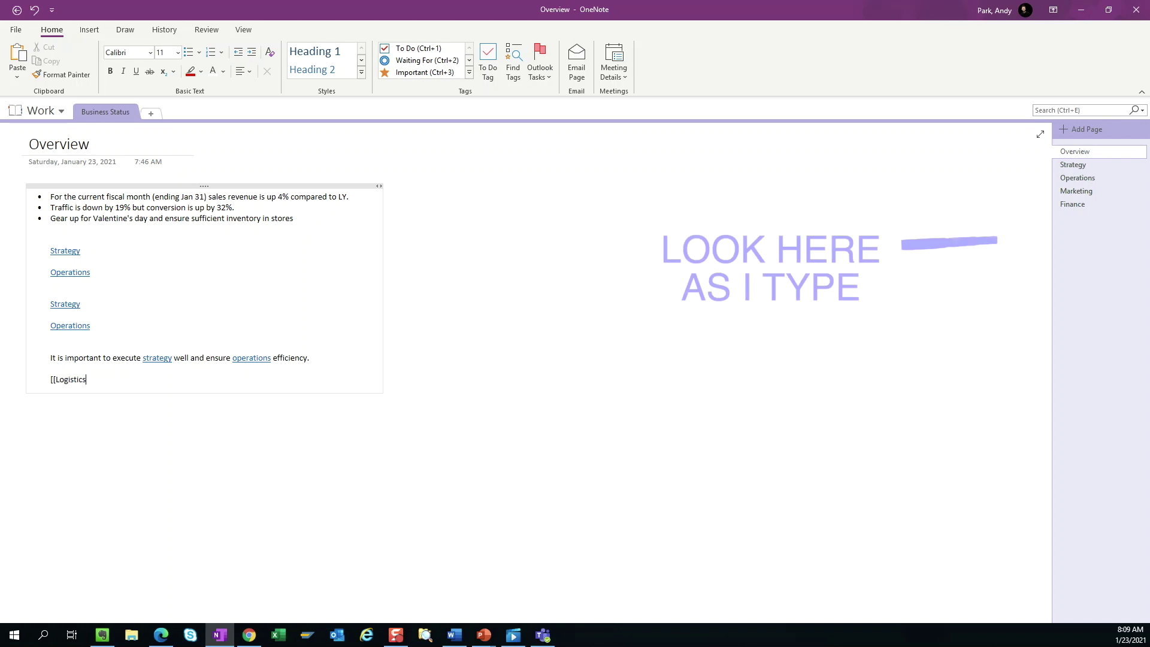
text(]])
key(Return)
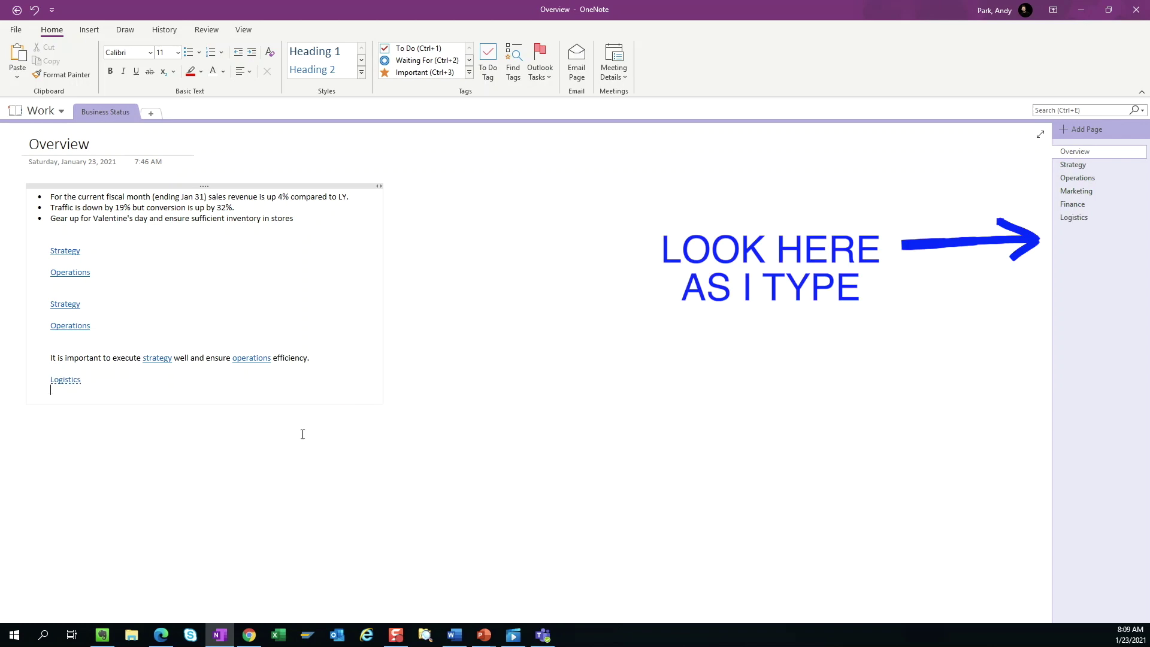
text([[Creative]])
key(Return)
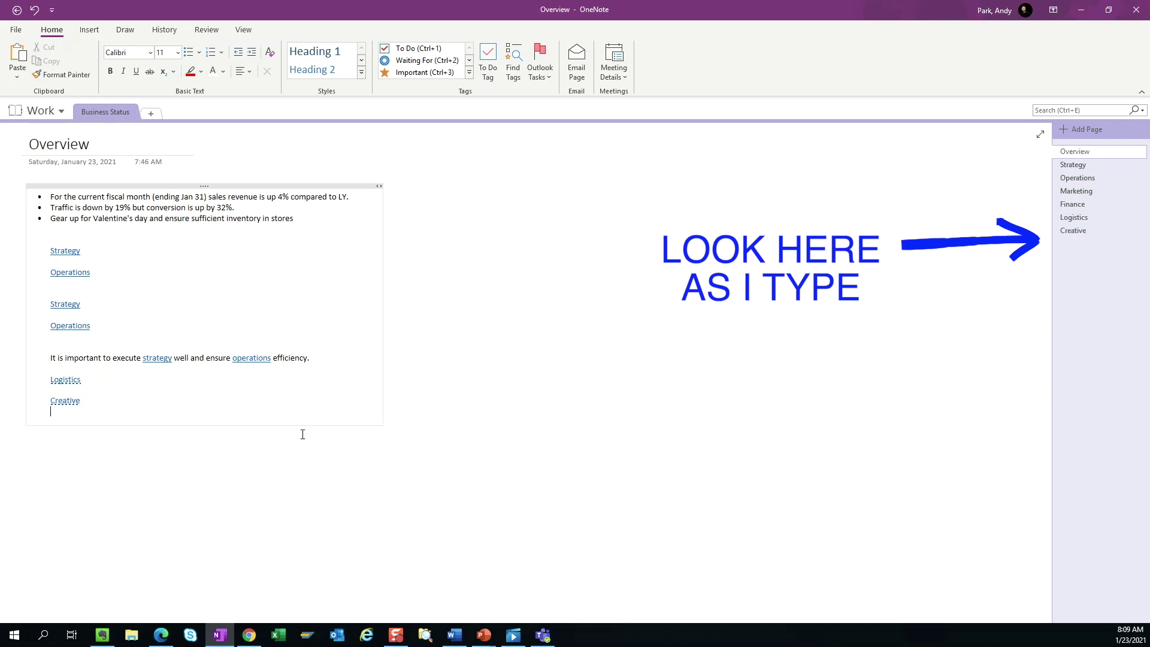
key(Return)
text([[Supply Chain]])
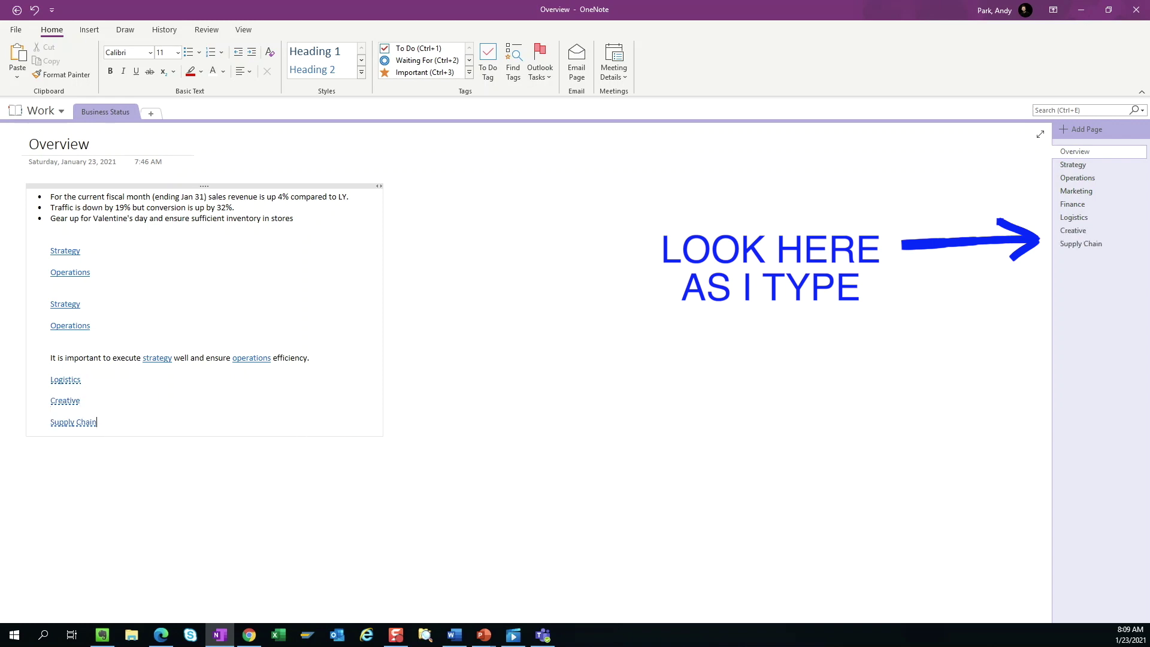
key(Return)
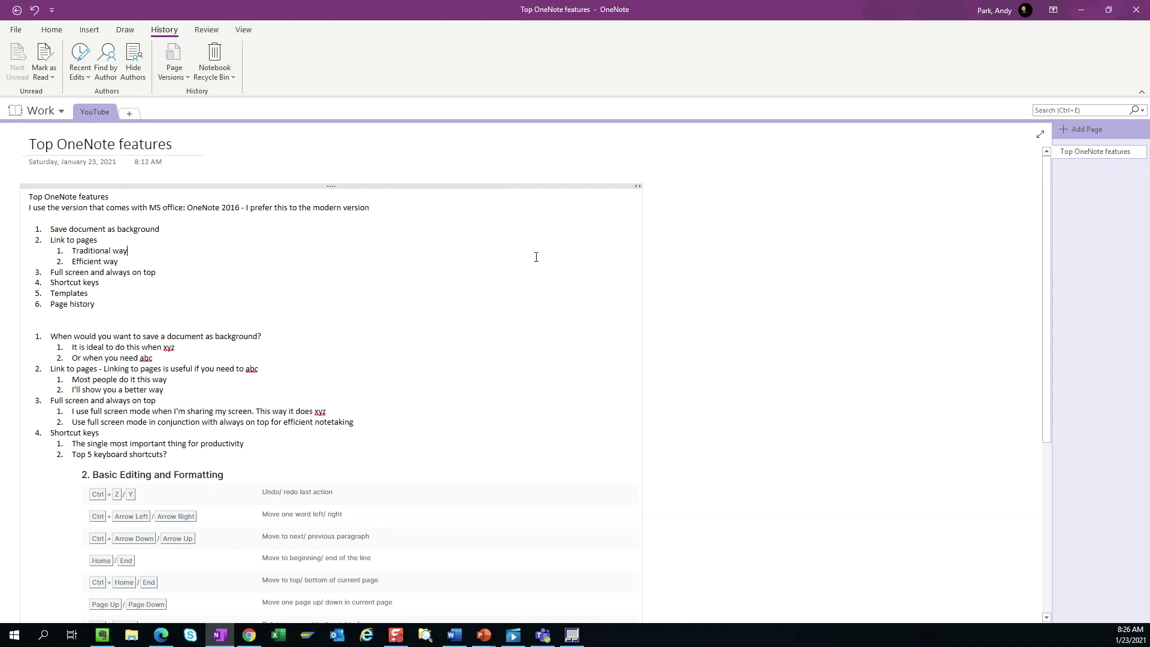
Copy a link to the Templates section heading further down the page
scroll(519, 266, down, 10)
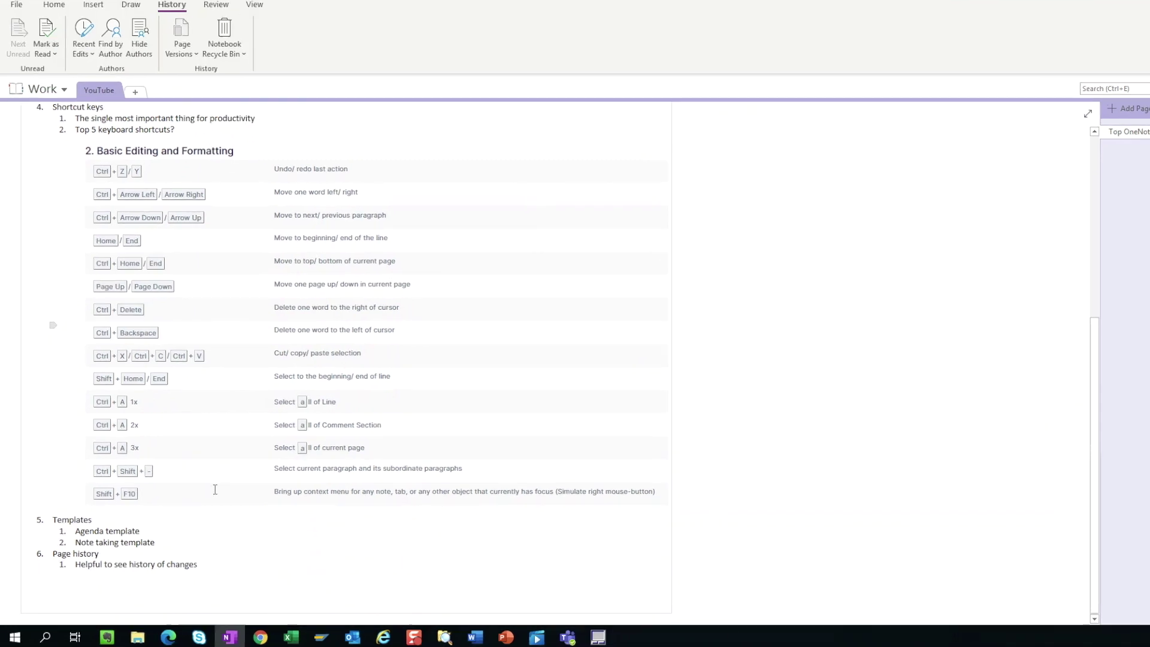
double_click(75, 524)
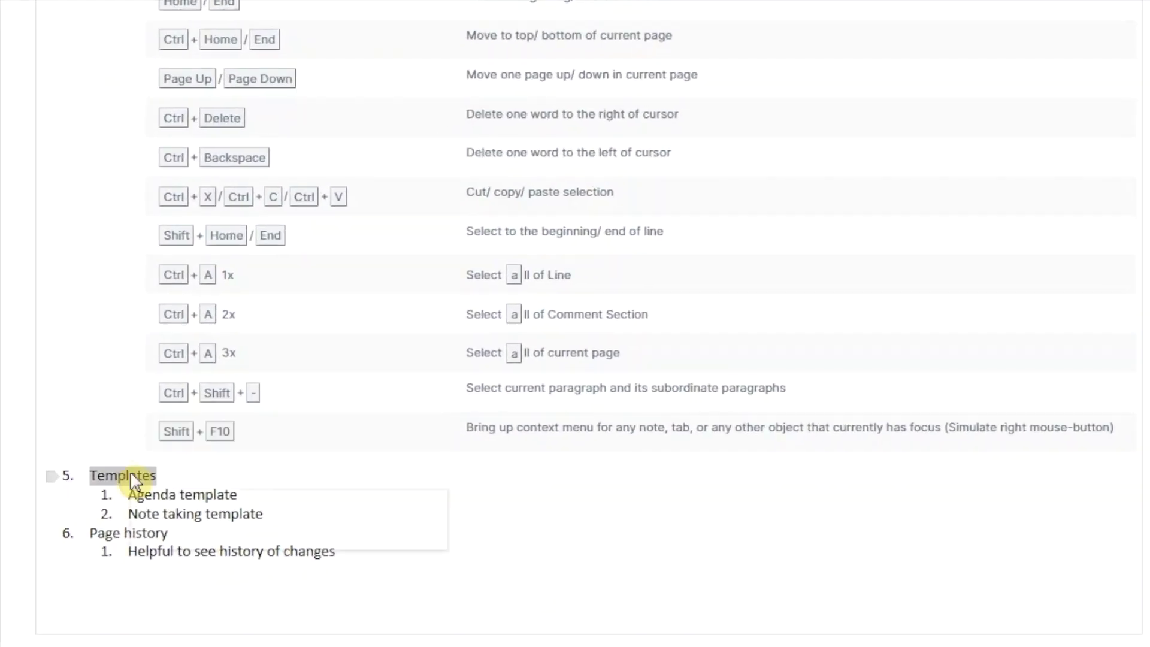
right_click(133, 482)
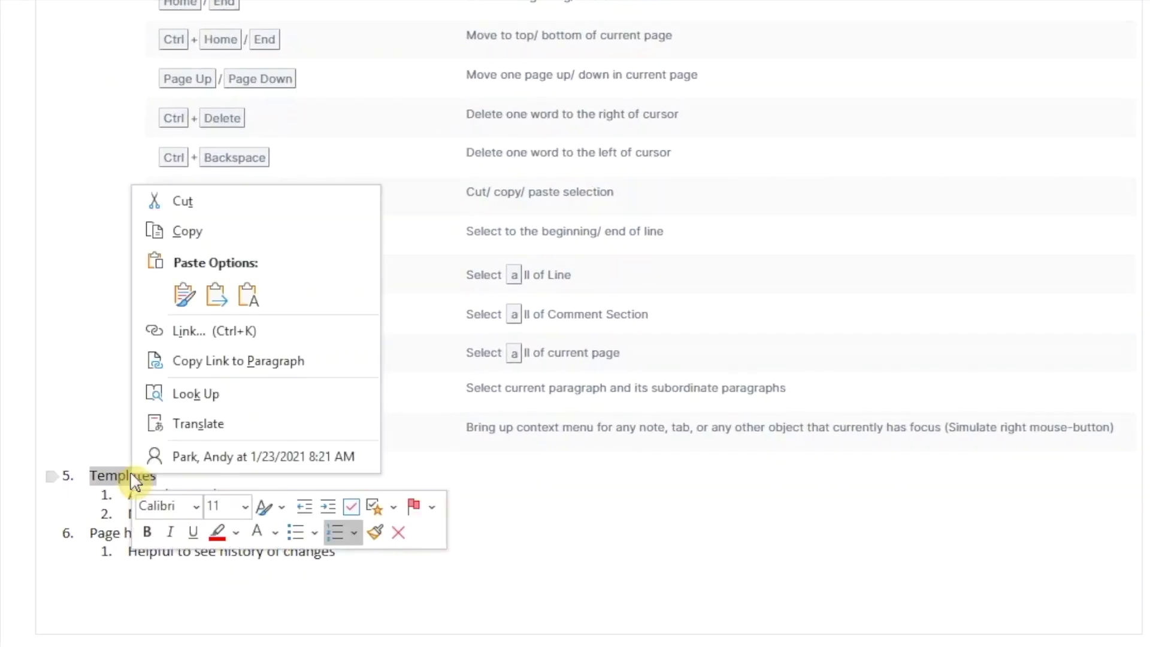
click(261, 375)
Paste the Templates link after item 5 in the top list and follow it
scroll(456, 557, up, 6)
scroll(465, 574, up, 4)
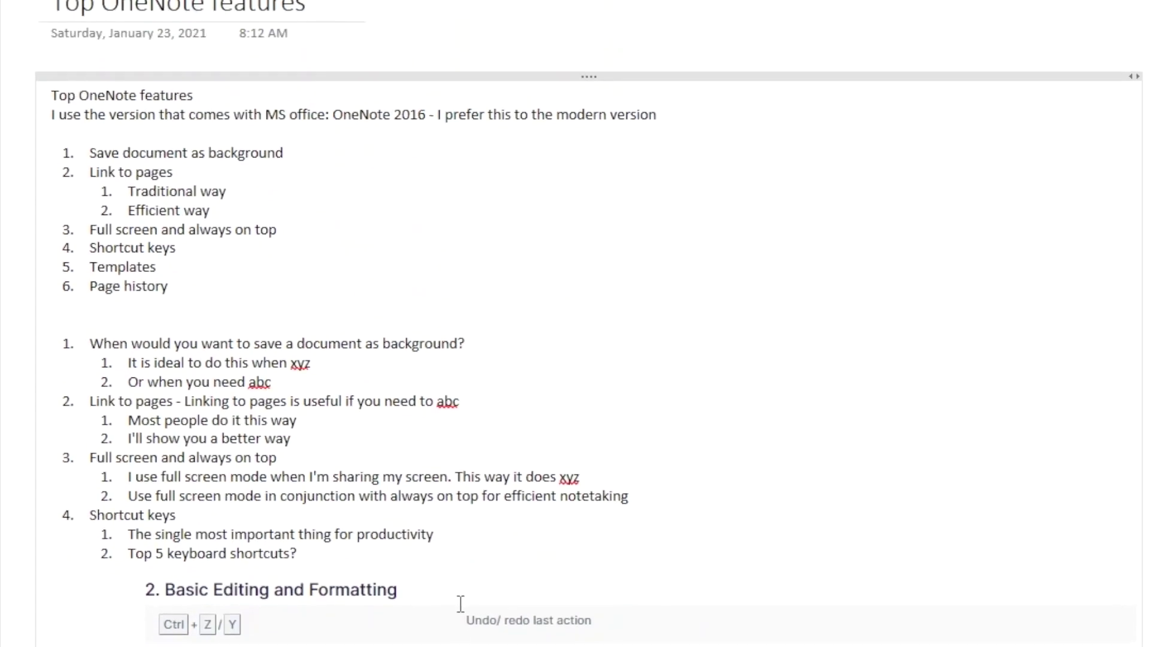
click(217, 300)
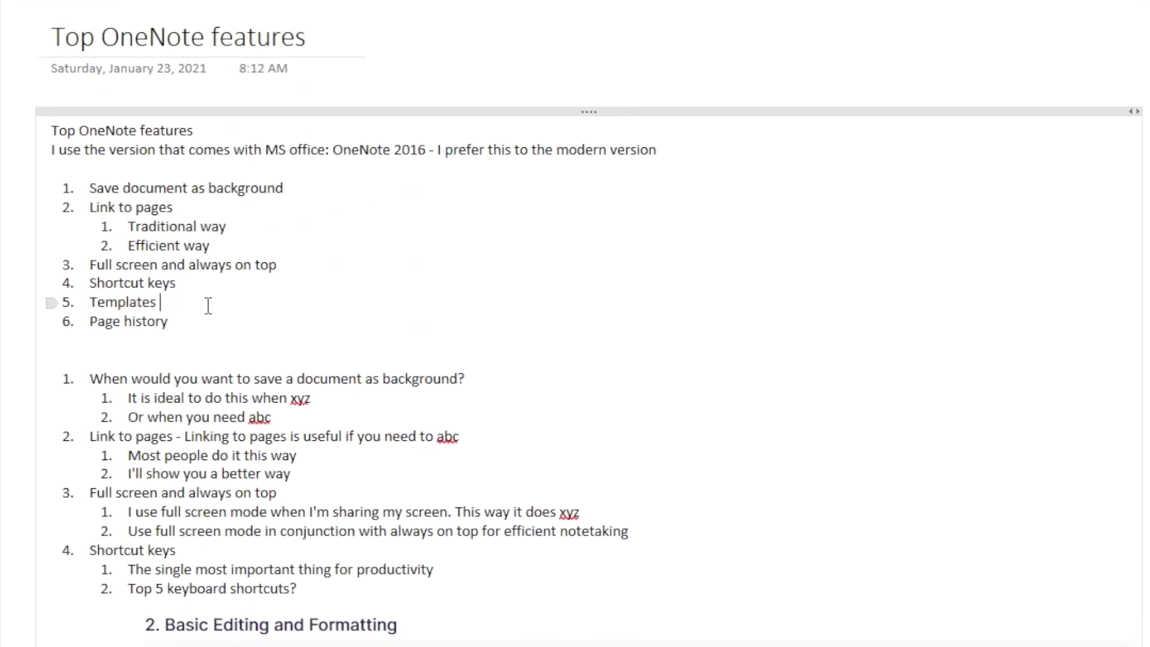
right_click(206, 307)
click(291, 407)
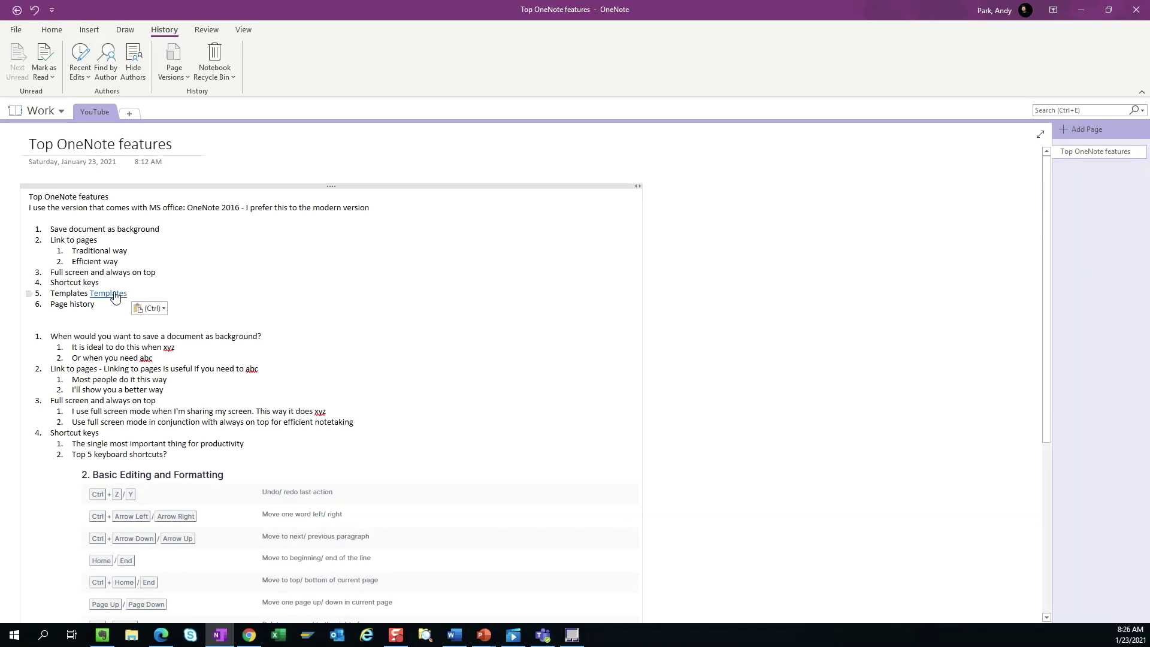
click(115, 295)
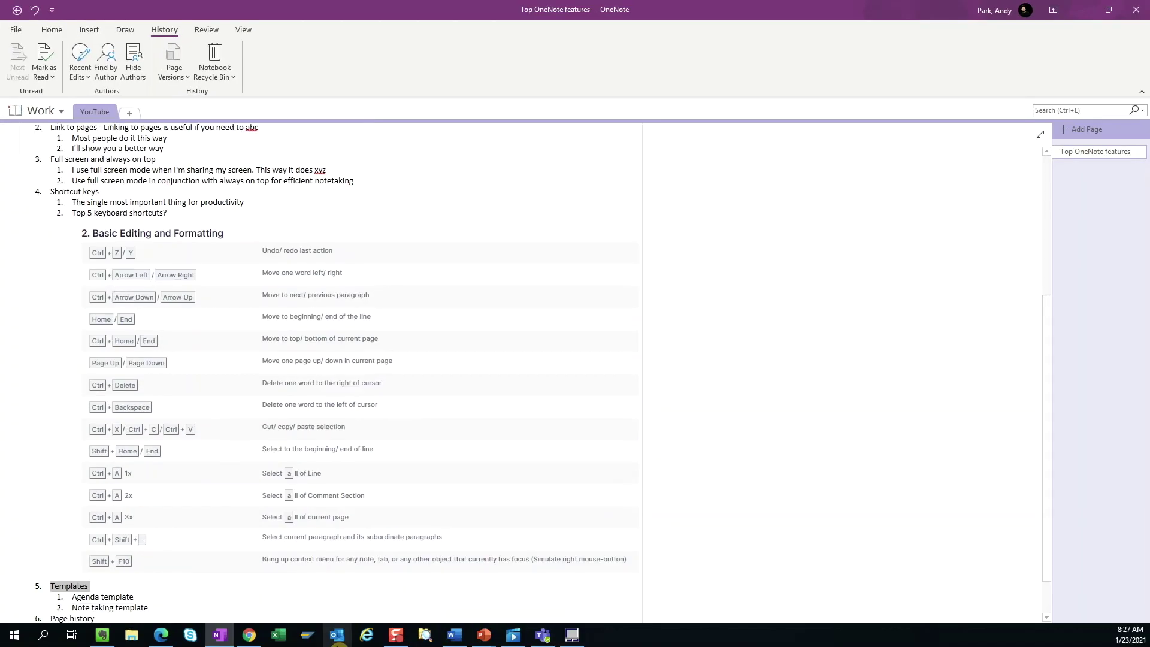
scroll(208, 529, down, 2)
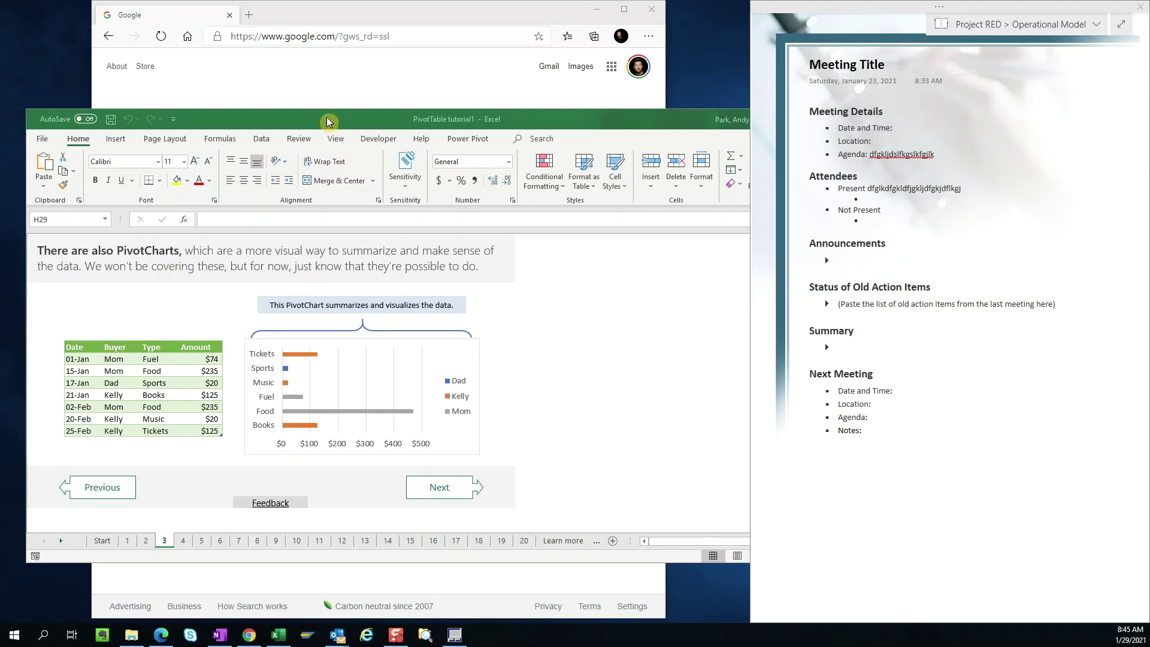
Drag the Excel and Chrome windows beneath the pinned Meeting Title page to show it stays in front
drag(328, 121, 468, 214)
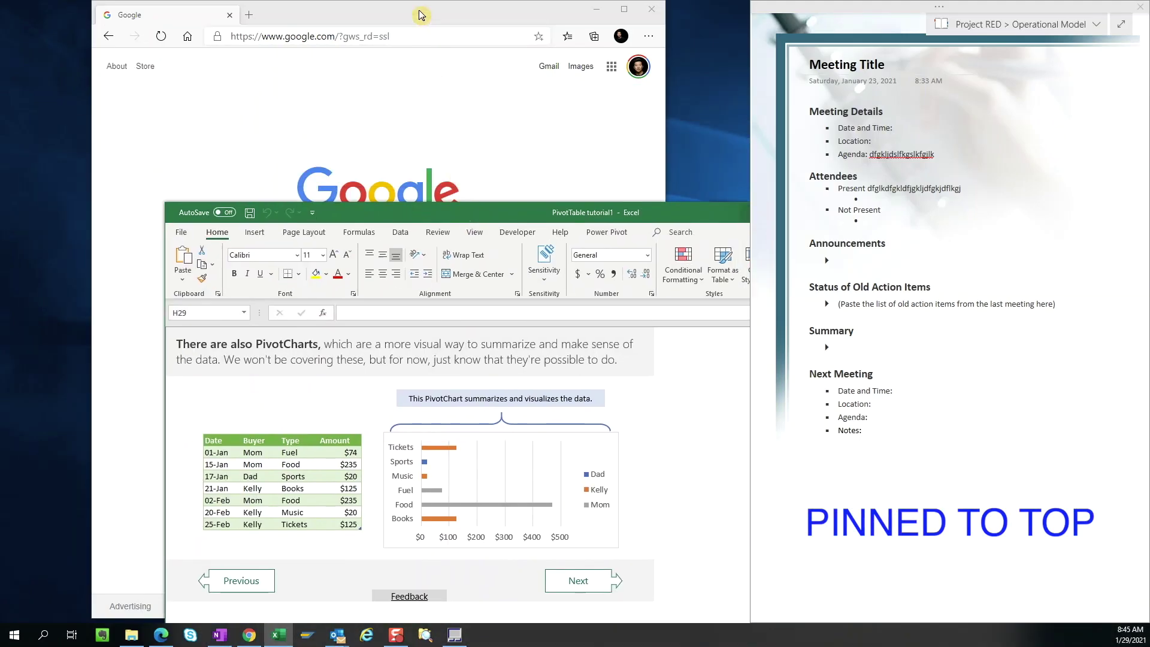
mouse_move(383, 13)
mouse_down()
mouse_move(727, 118)
mouse_move(916, 108)
mouse_move(634, 121)
mouse_move(349, 13)
mouse_move(399, 21)
mouse_up()
drag(716, 212, 799, 131)
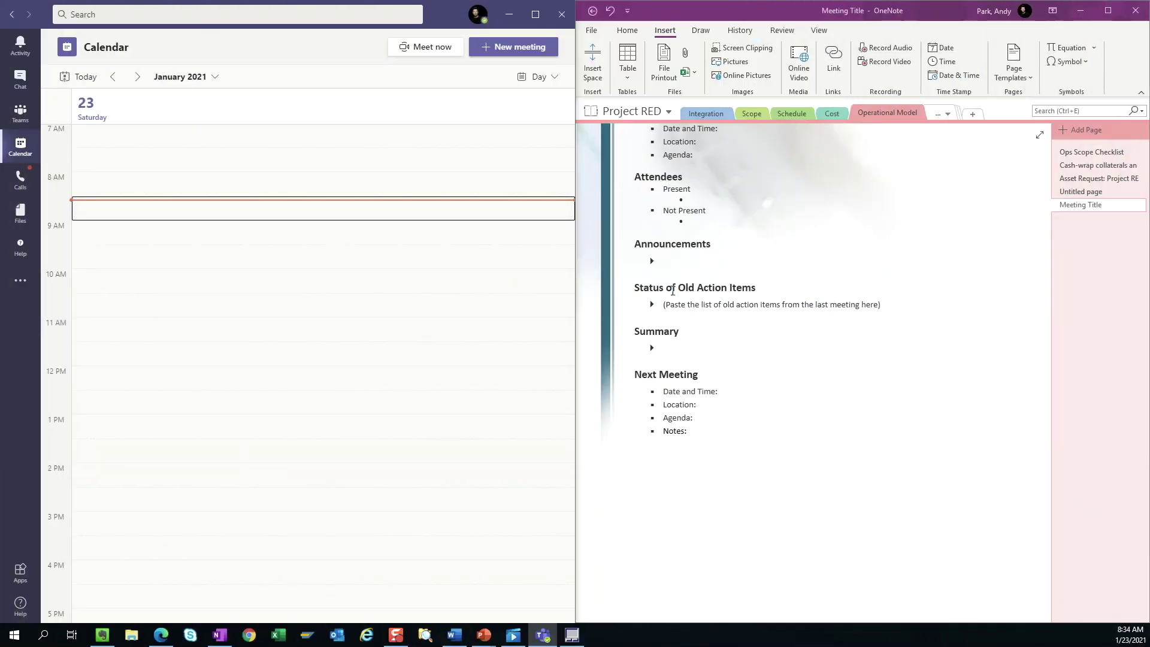
Turn on Always on Top, return to Full Page View, and narrow the notes window beside Teams
click(1045, 135)
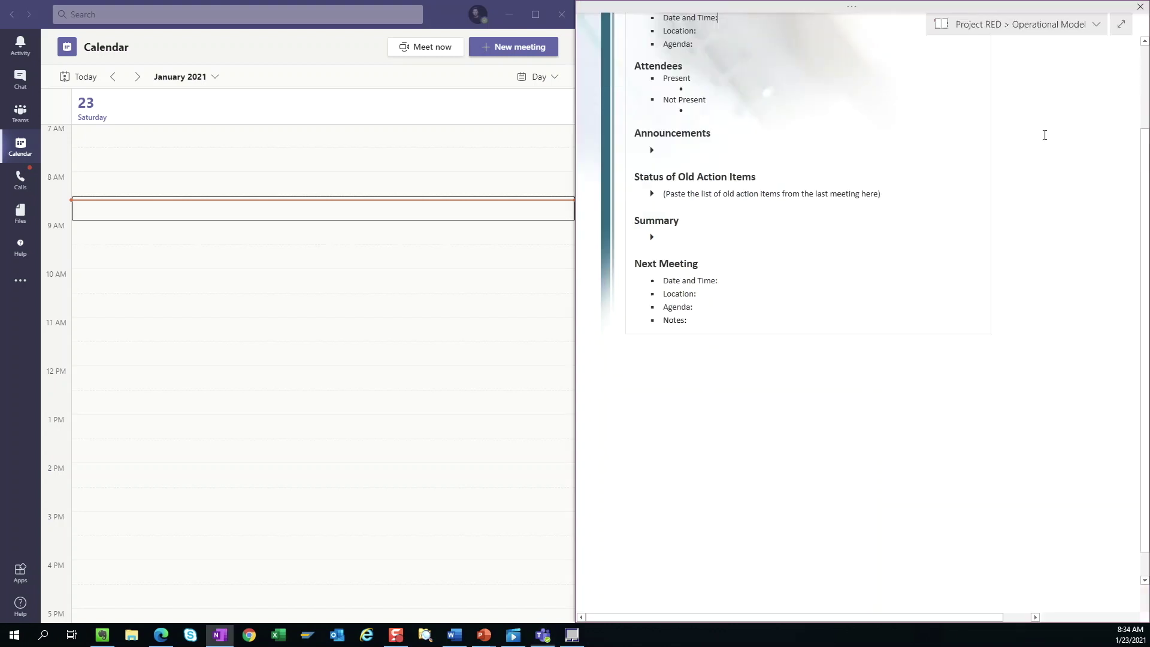
scroll(1031, 239, up, 3)
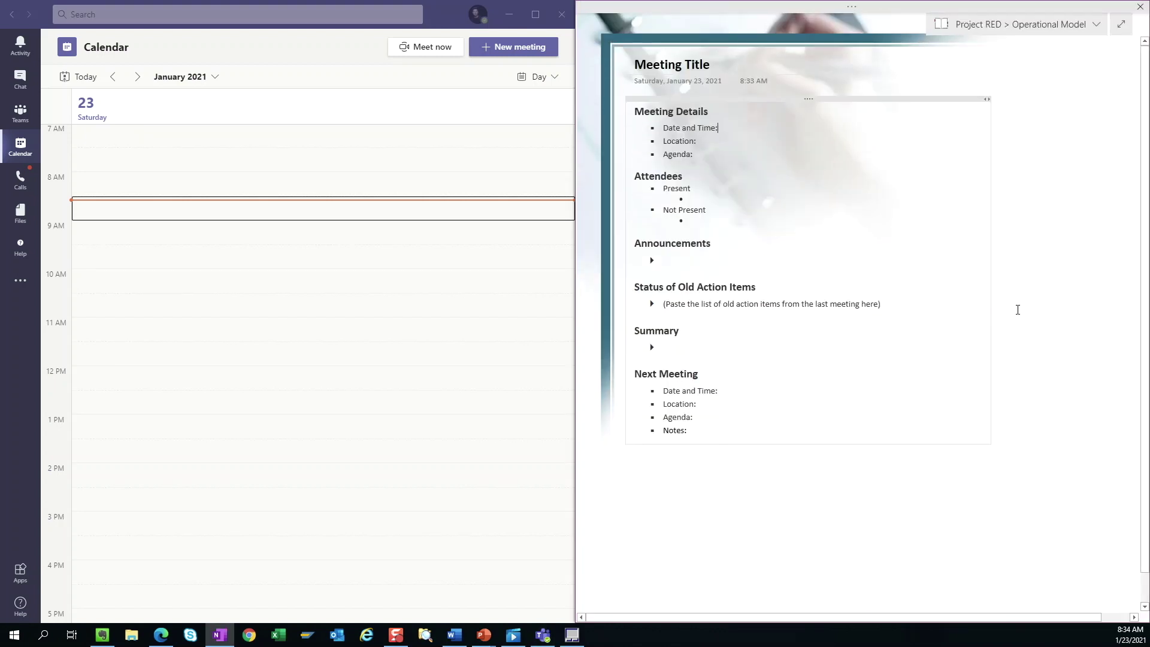
key(ctrl+alt+d)
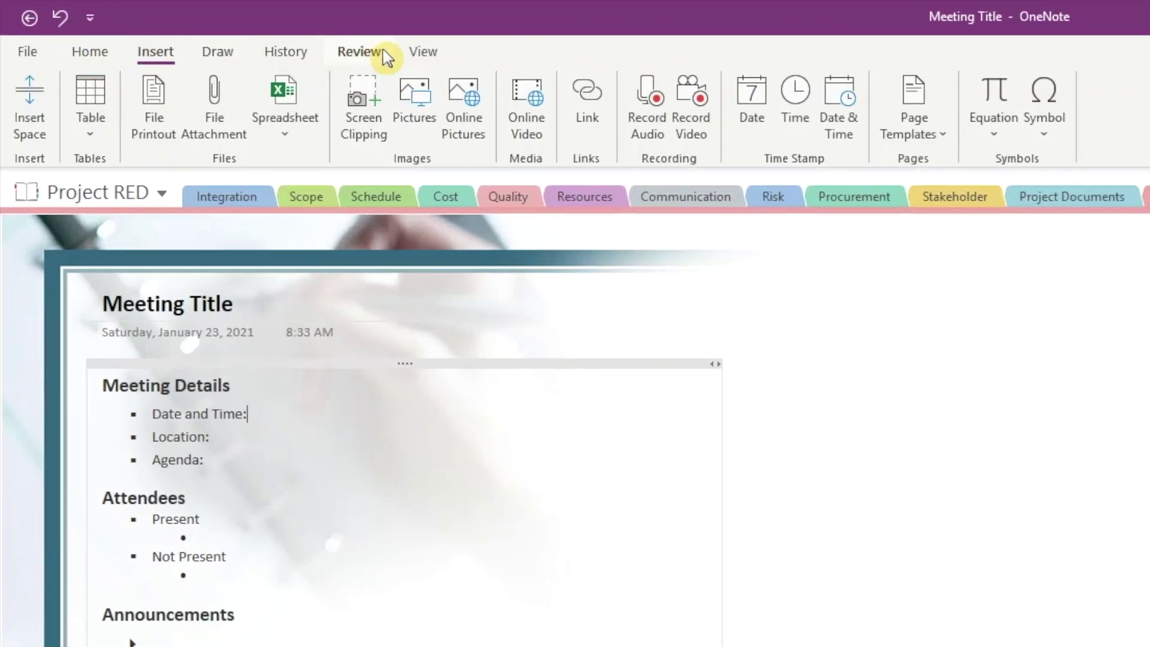
click(426, 53)
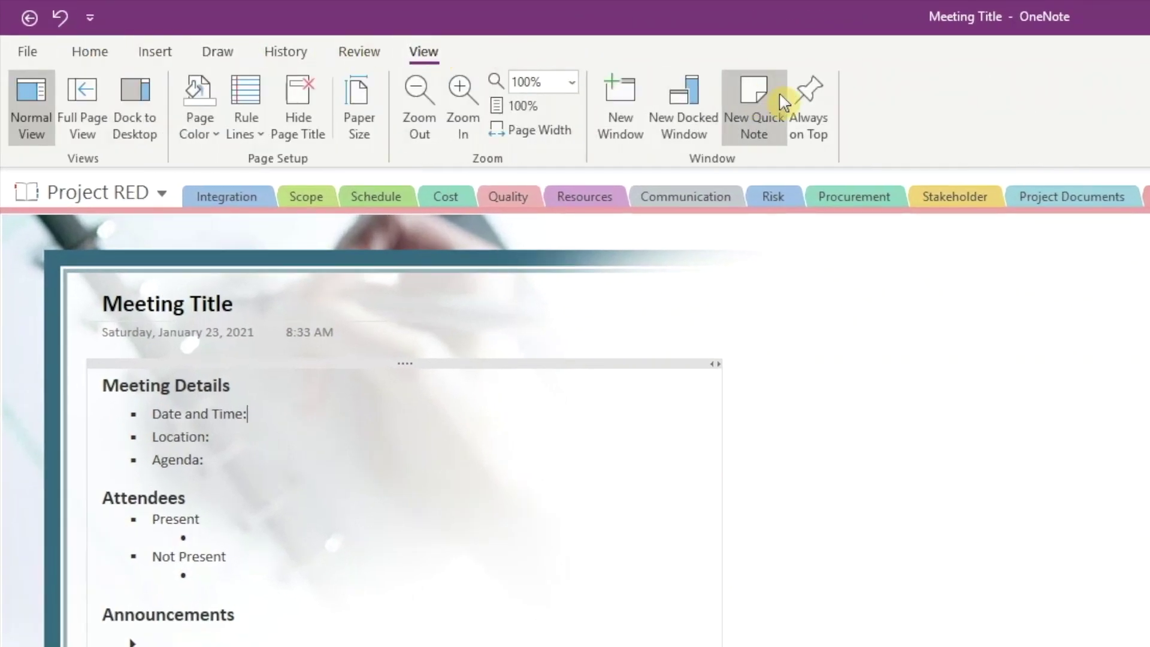
click(814, 94)
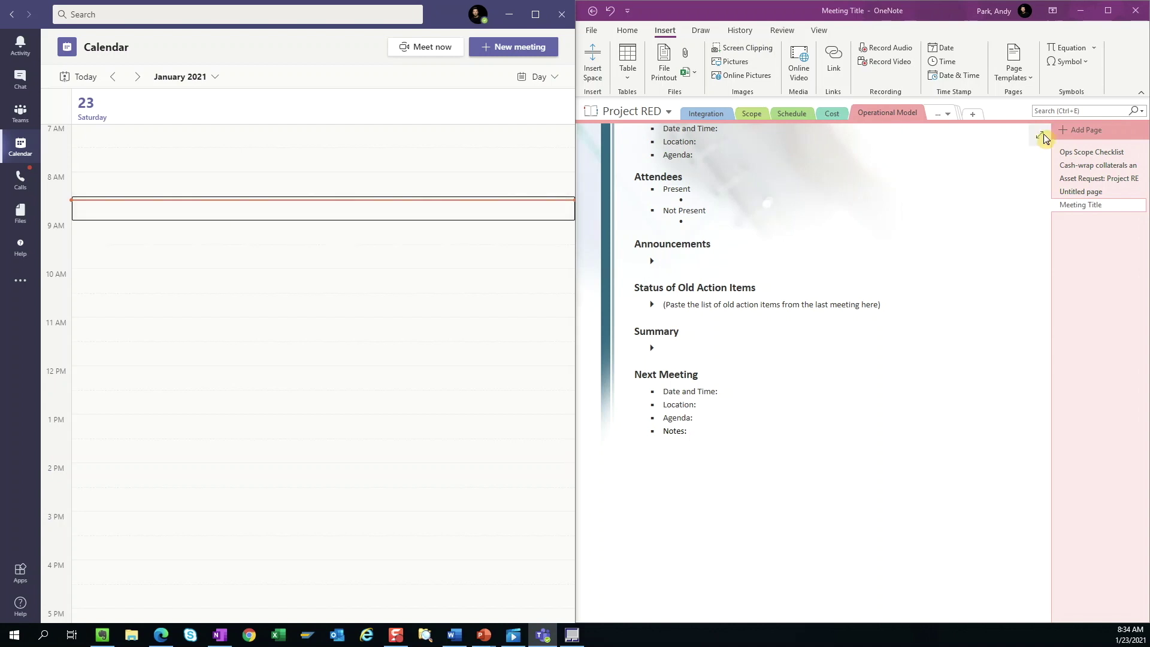
click(1041, 137)
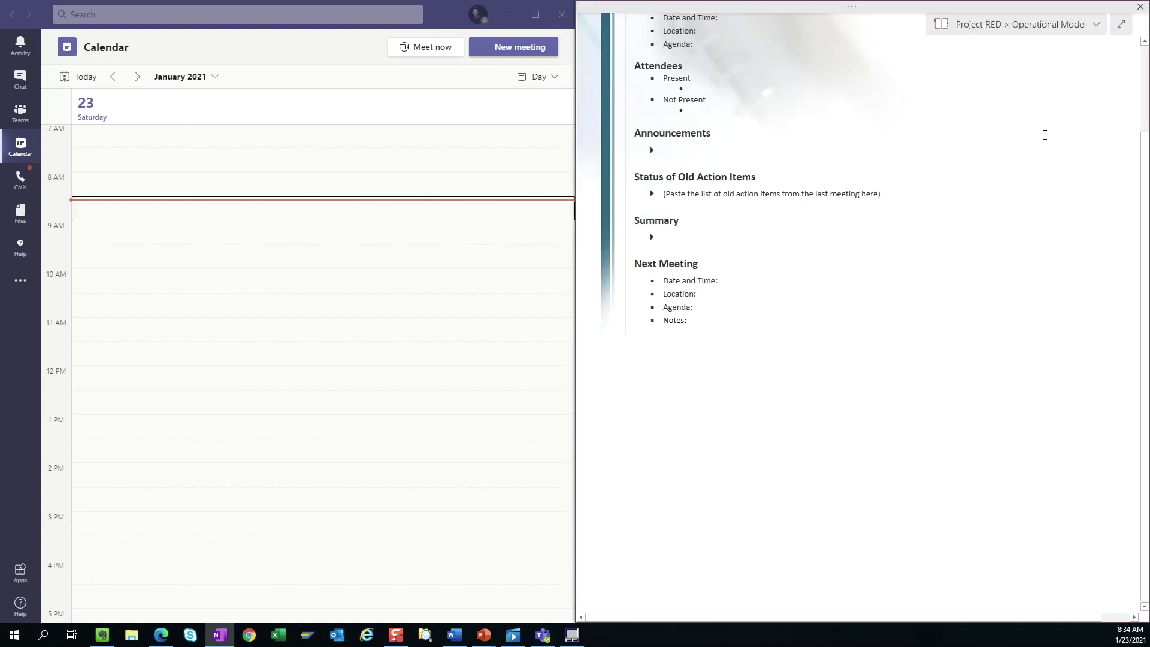
drag(576, 268, 717, 272)
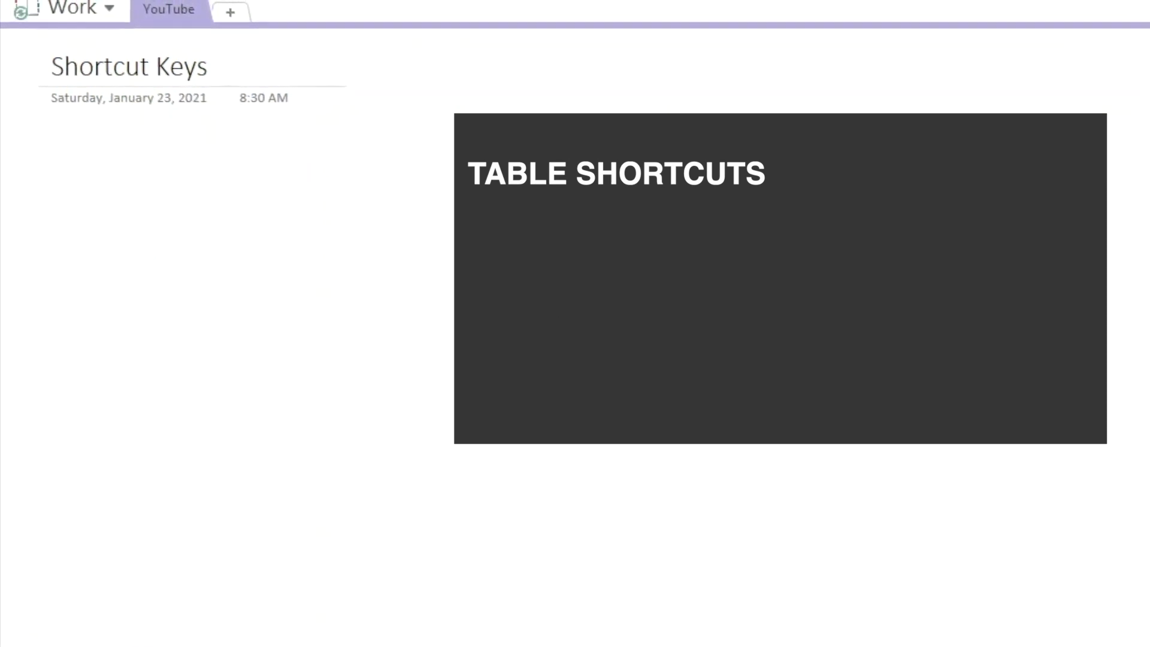
Build a table with Agenda, Responsible, Time and Notes headers and add rows below
text(Agen)
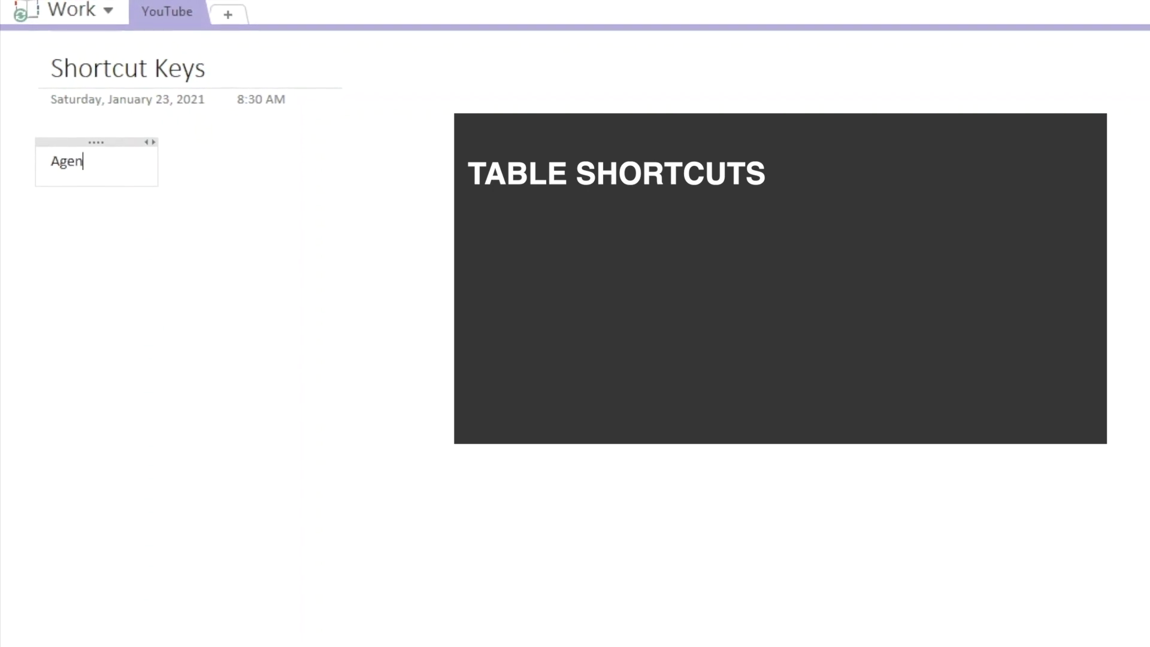
text(da)
key(Tab)
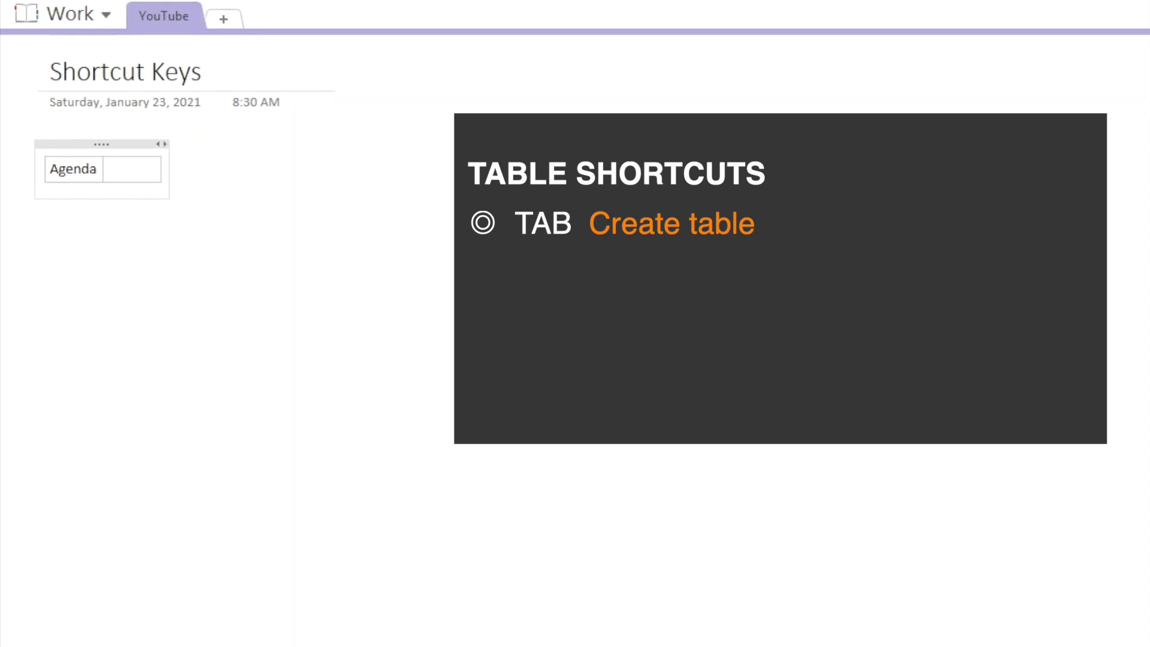
text(R)
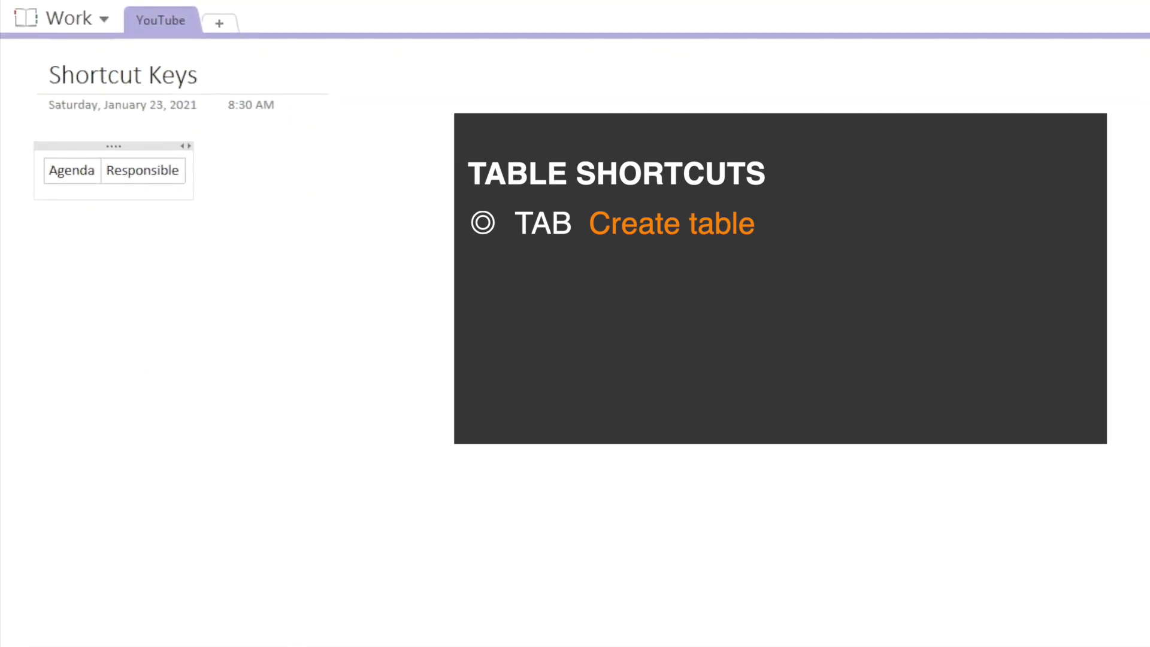
text(esponsible)
key(Tab)
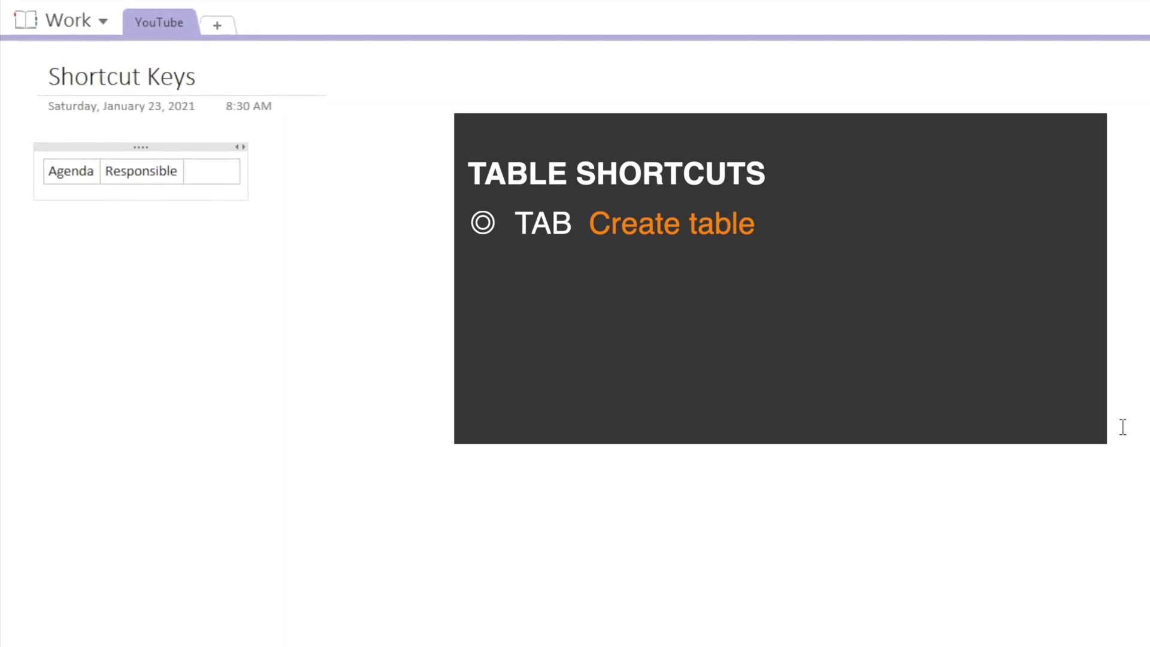
text(Time)
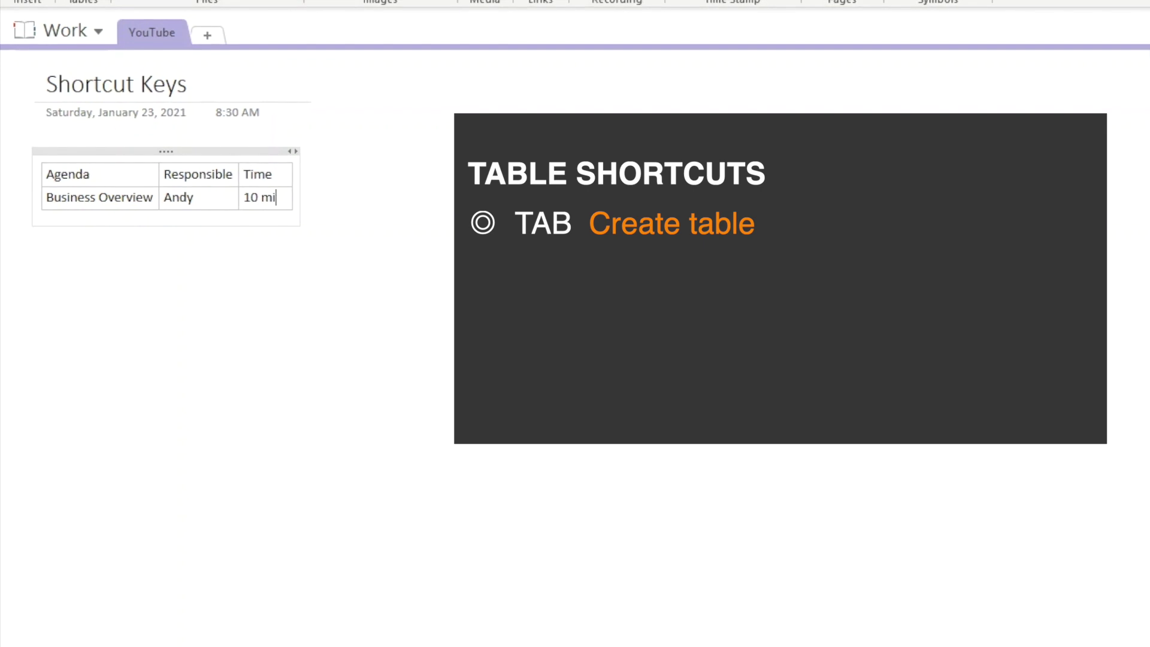
text(n)
key(Tab)
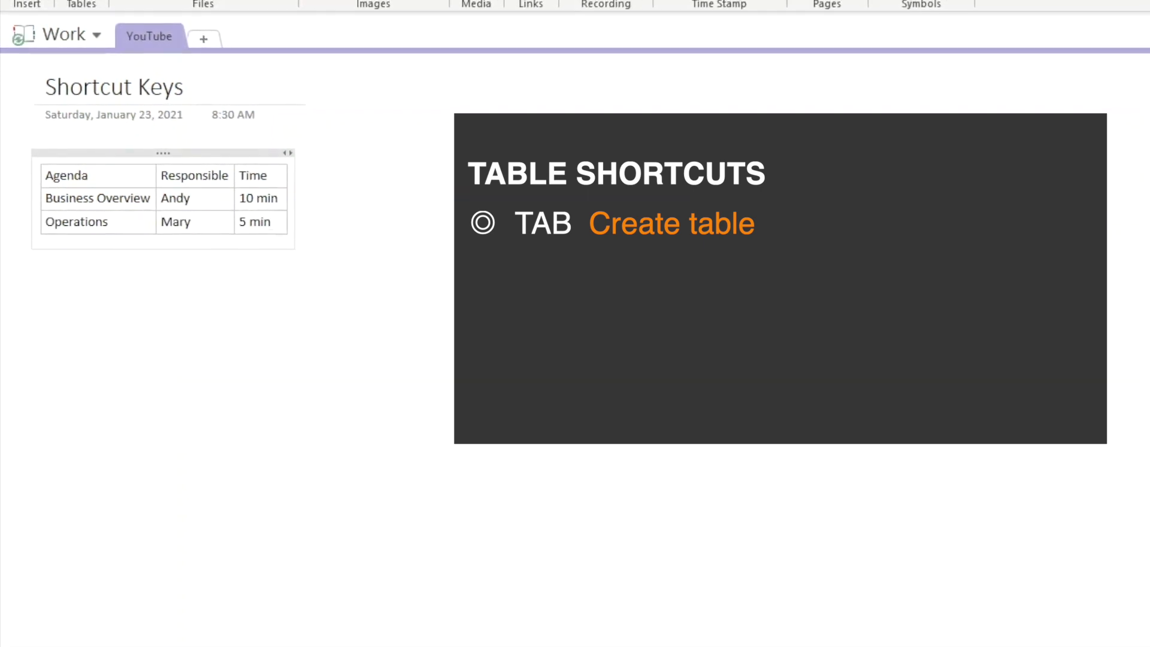
key(Tab)
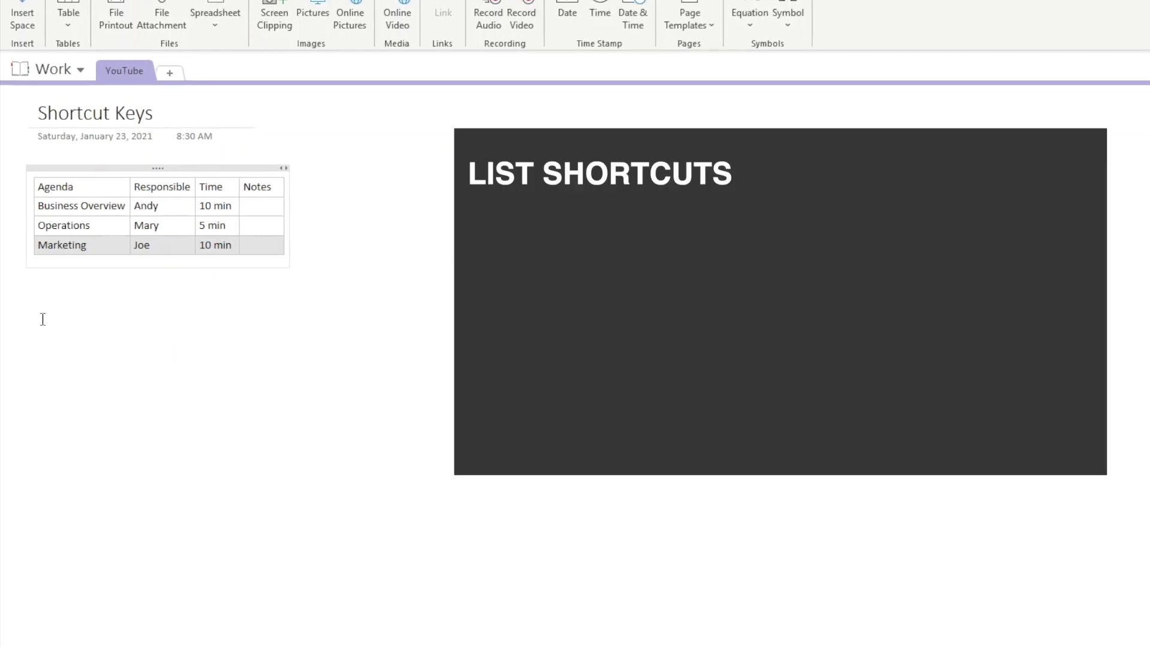
Type a list of Business overview, Operations, Marketing, Logistics and Finance, then reorder Finance downward
click(42, 319)
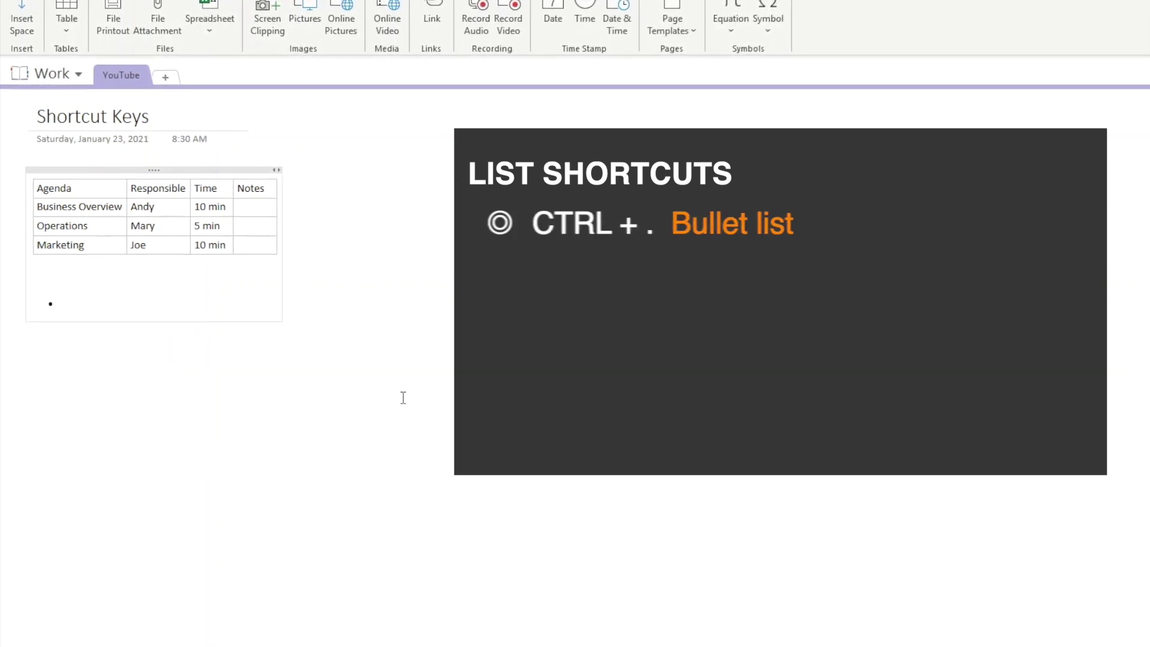
text(Business overview)
key(Return)
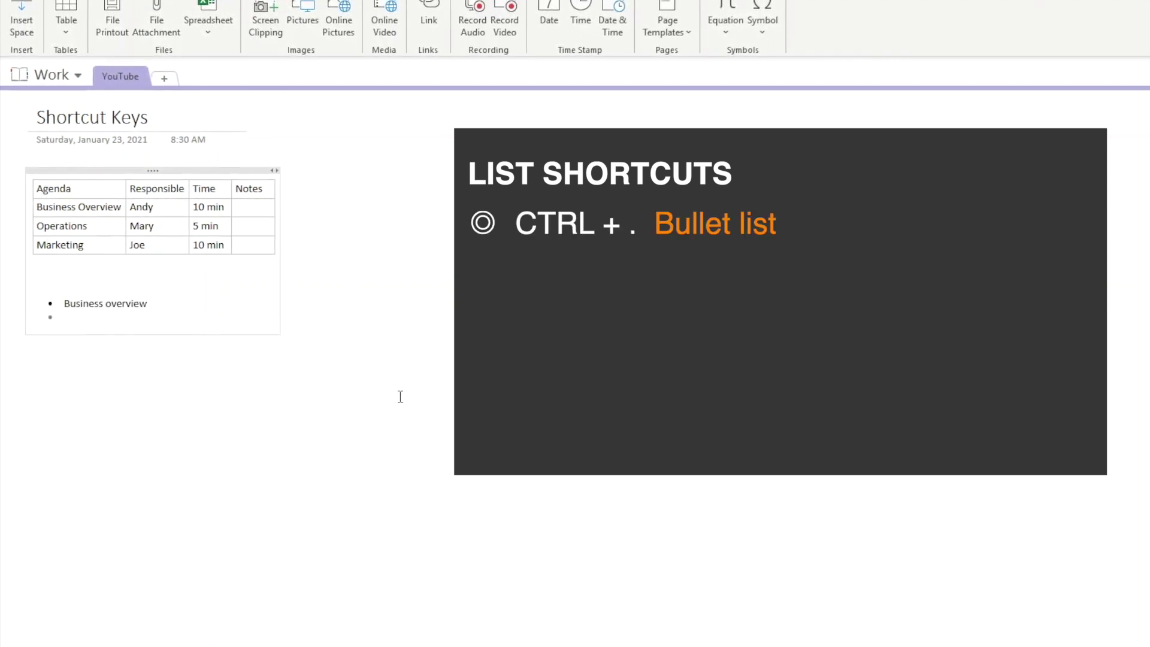
text(Operations)
key(Return)
text(Marketing)
key(Return)
text(Logistics)
key(Return)
text(Finance)
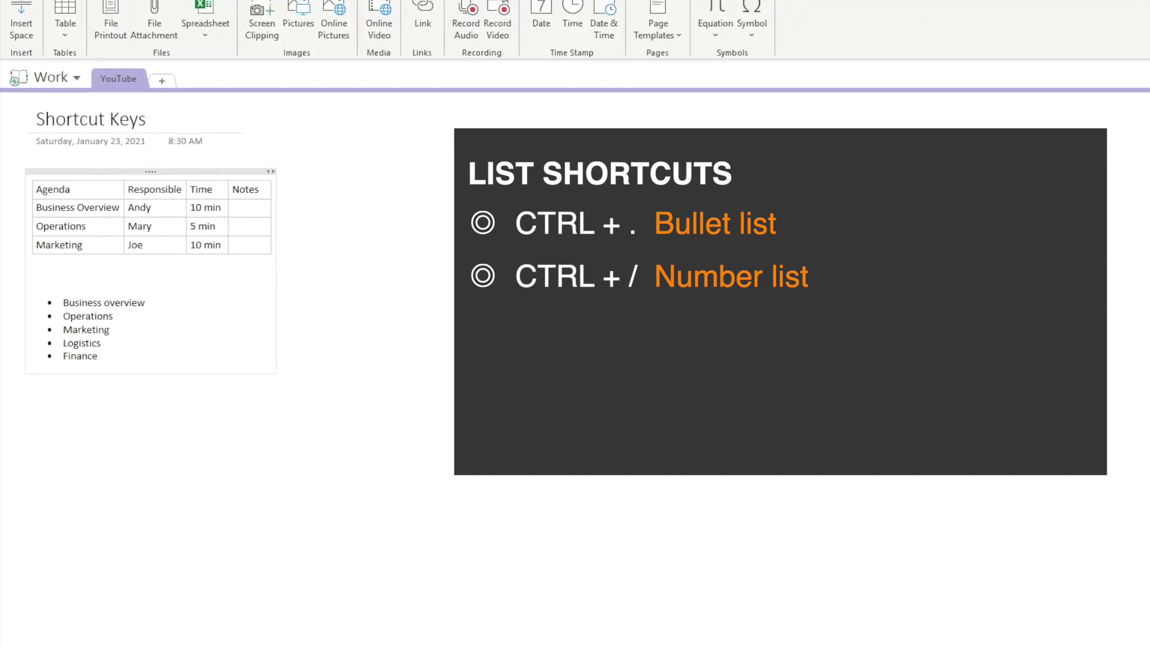
key(ctrl+slash)
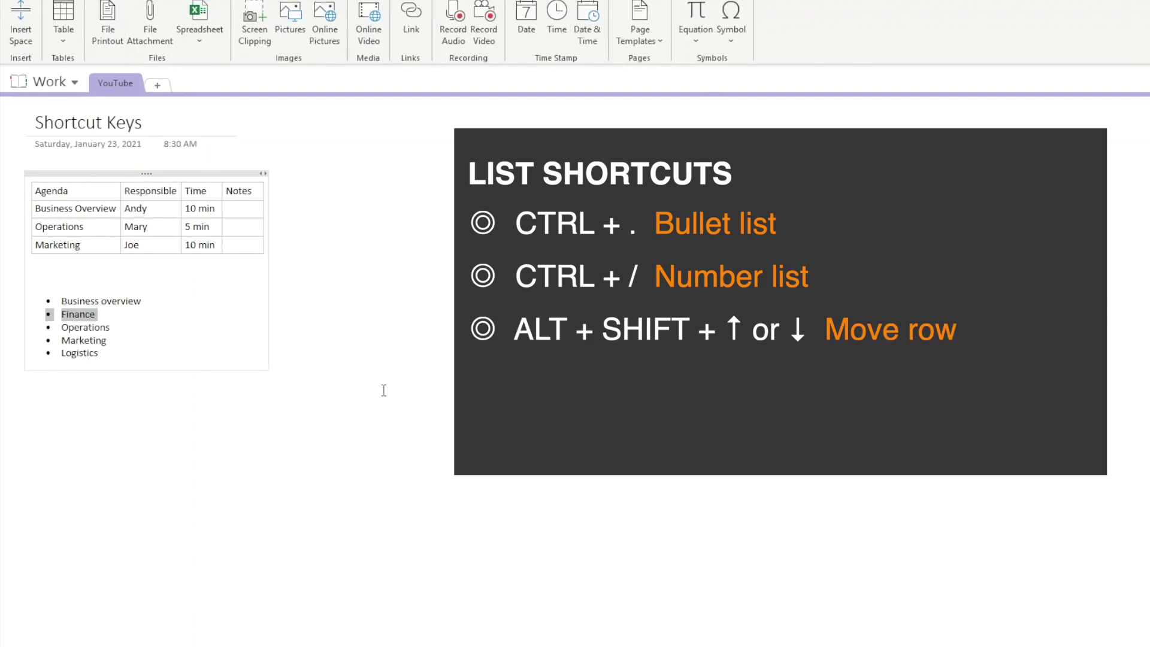
key(alt+shift+Down)
key(alt+shift+Down)
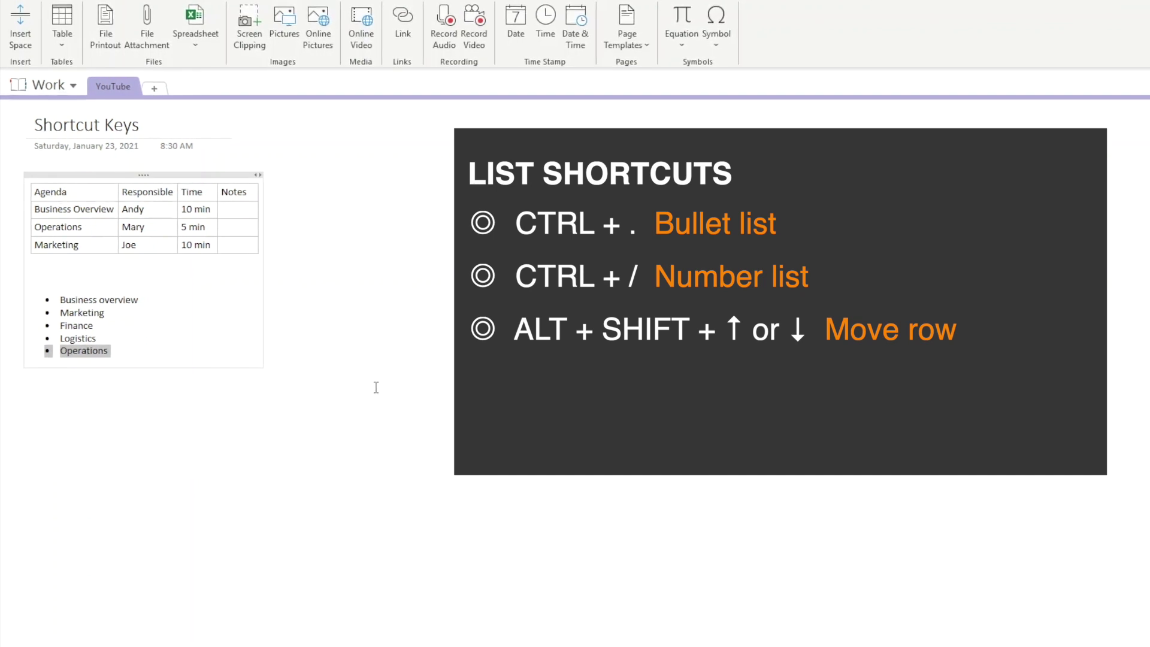
Add Topic 1 and Topic2 under Marketing and indent the topics beneath it
click(116, 313)
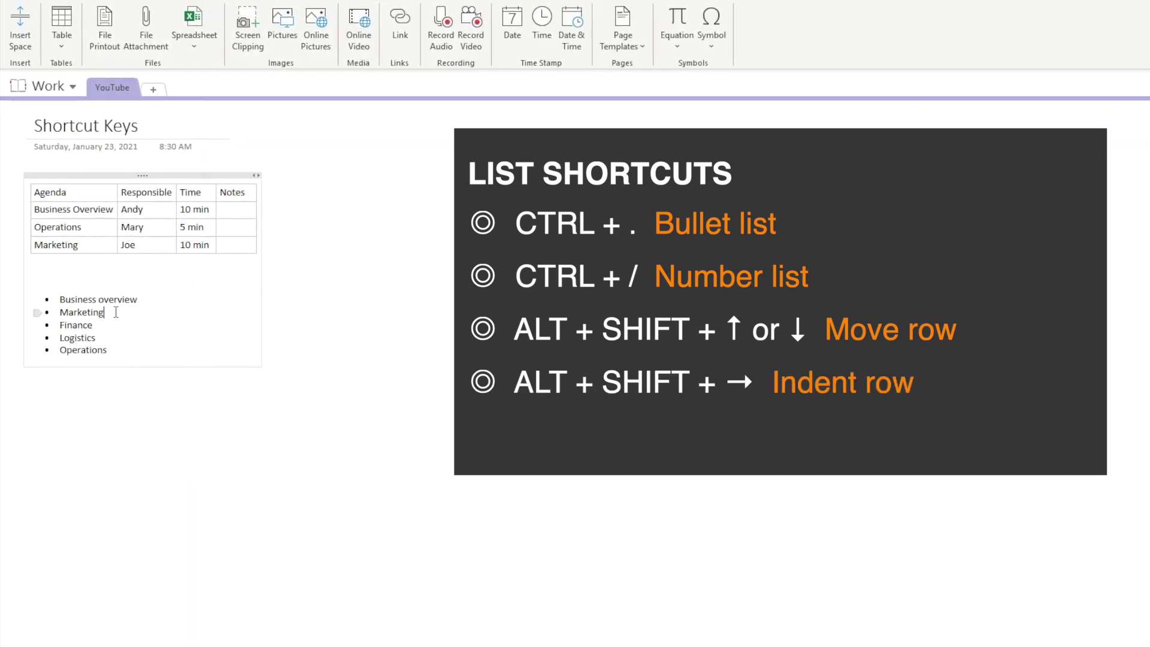
key(Return)
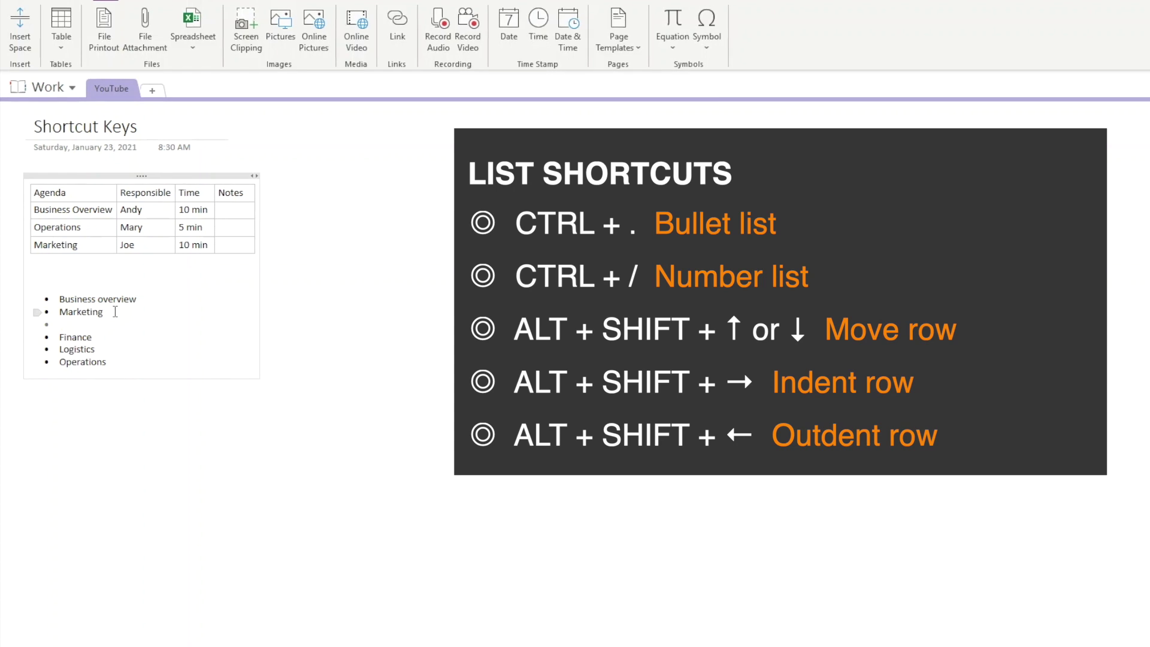
text(Topi)
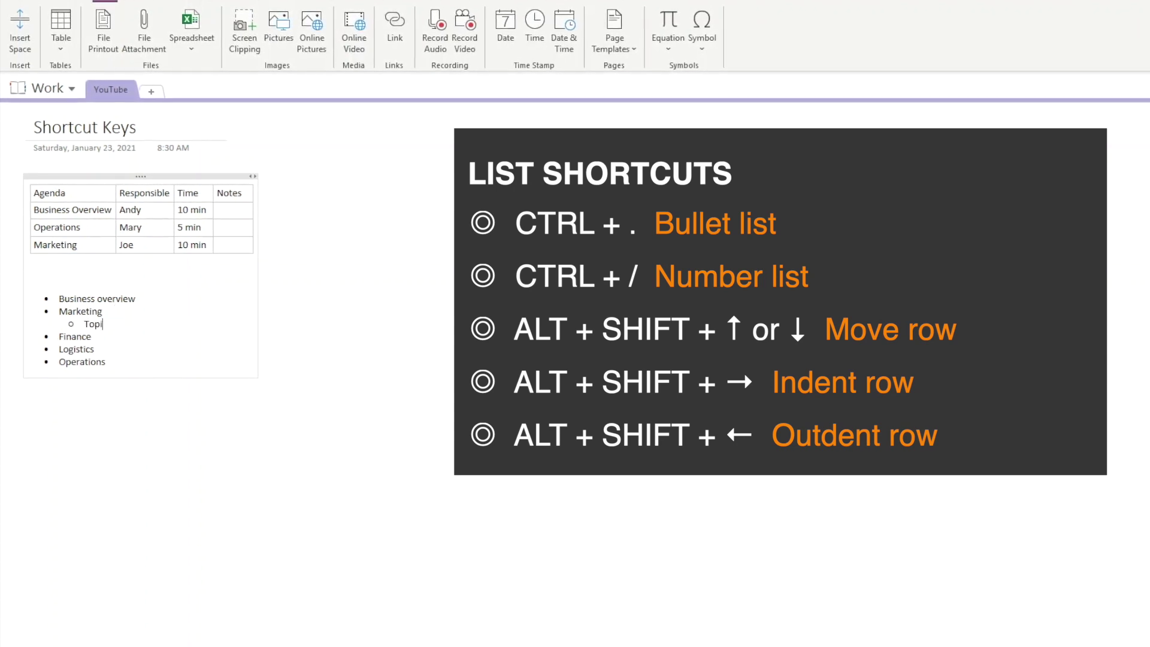
text(c 1)
key(Return)
text(Topic2)
key(Return)
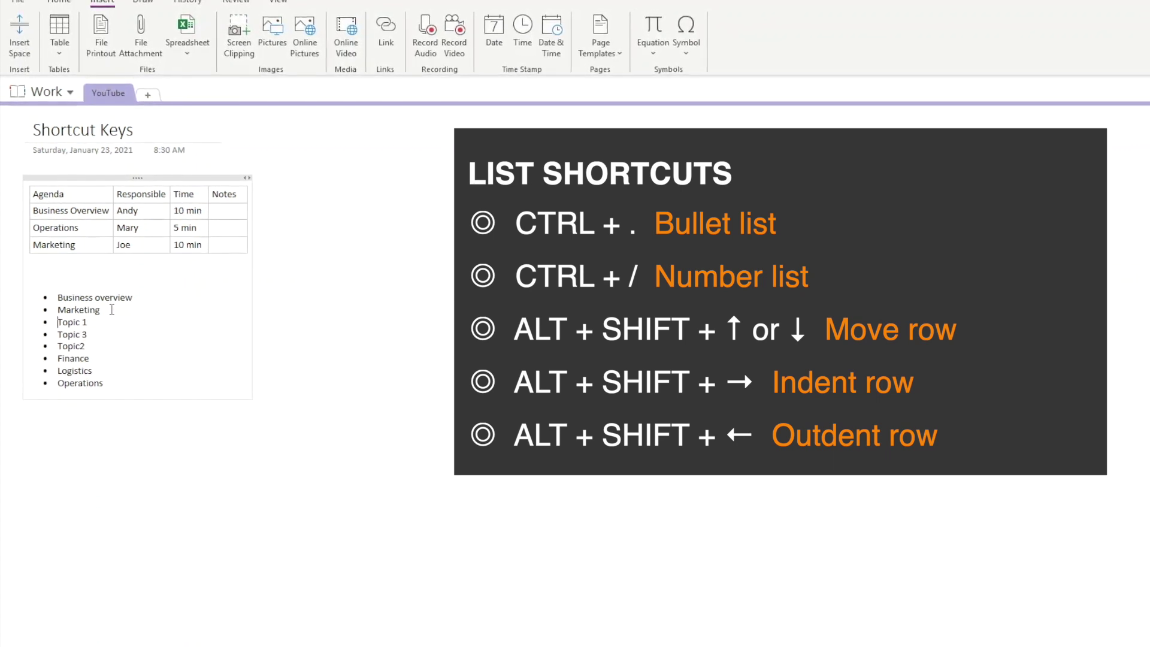
key(shift+Down)
key(shift+Down)
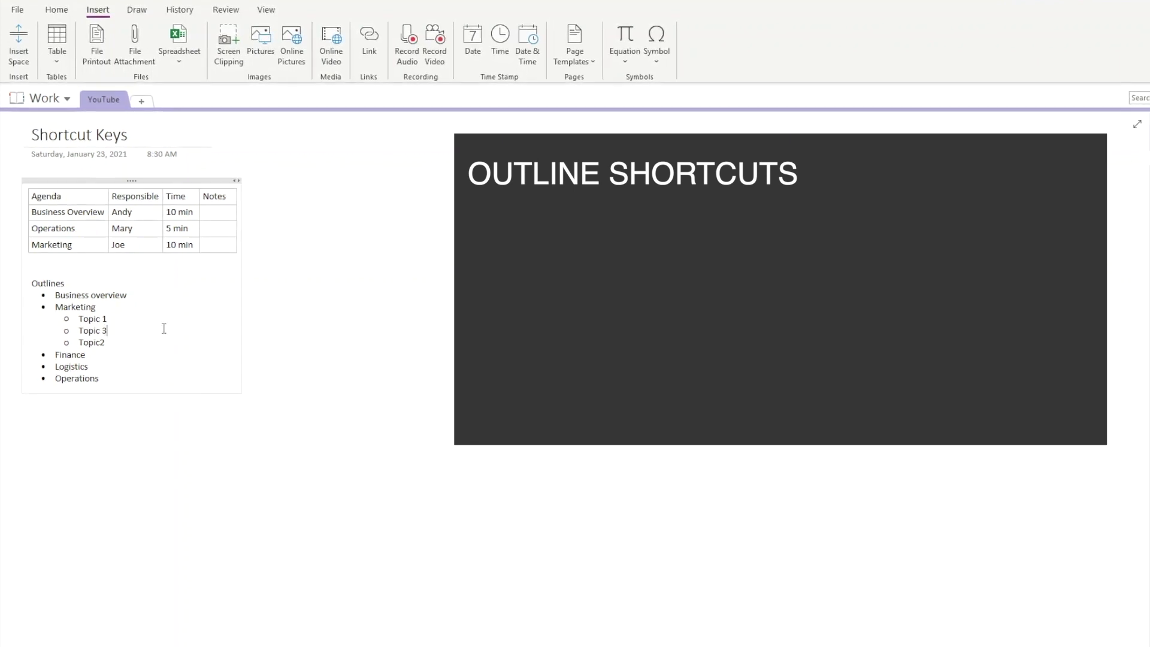
Move Topic 3 below Topic2 and add indented Sub-topic bullets under Topic 1
key(alt+shift+Down)
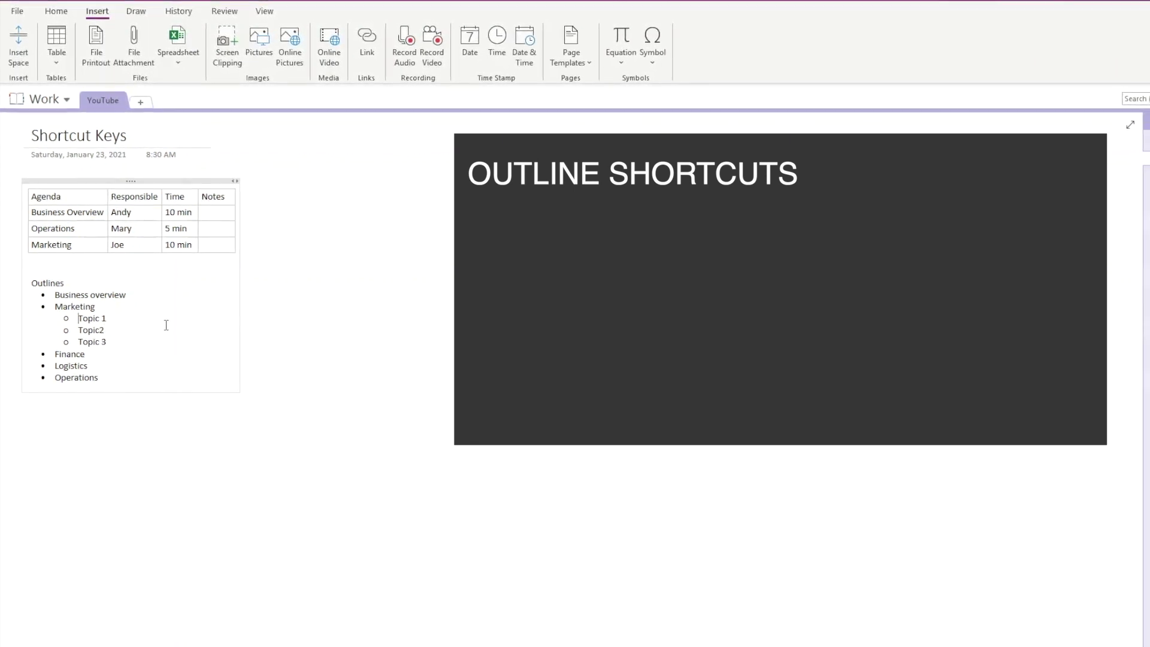
click(166, 320)
key(Return)
text(Sub-topic)
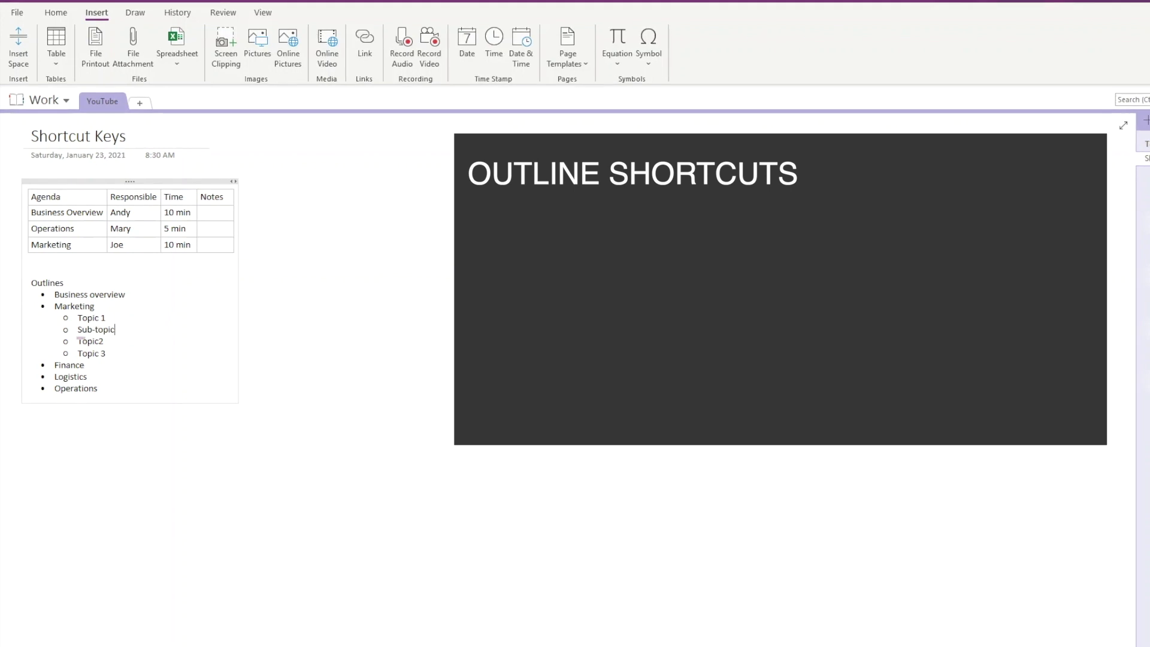
key(Tab)
key(Return)
text(Sub-topic)
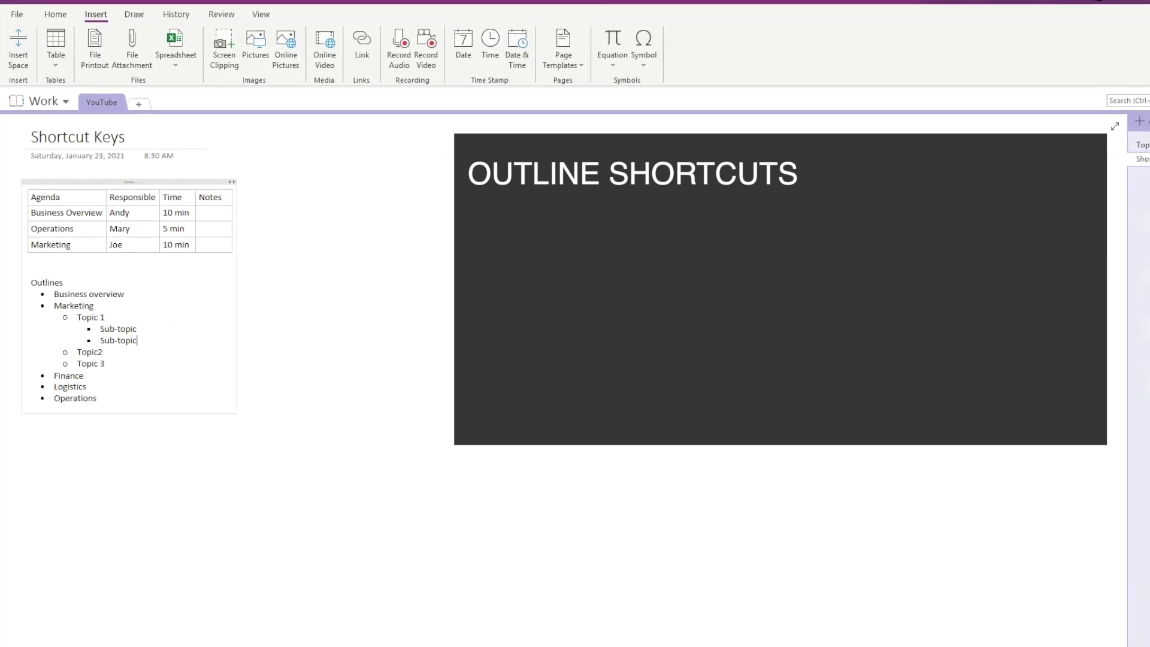
key(Return)
text(Sub-topic)
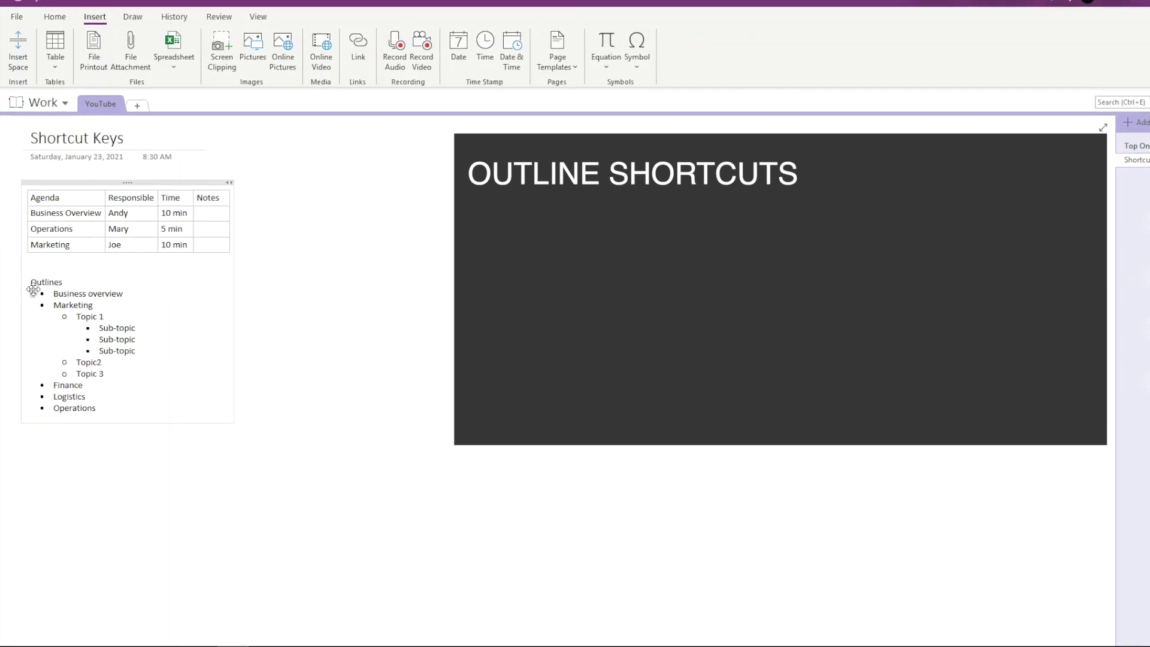
Select the whole outline and collapse and expand it through levels 1 to 4 with Alt+Shift+number
click(15, 282)
drag(60, 309, 128, 405)
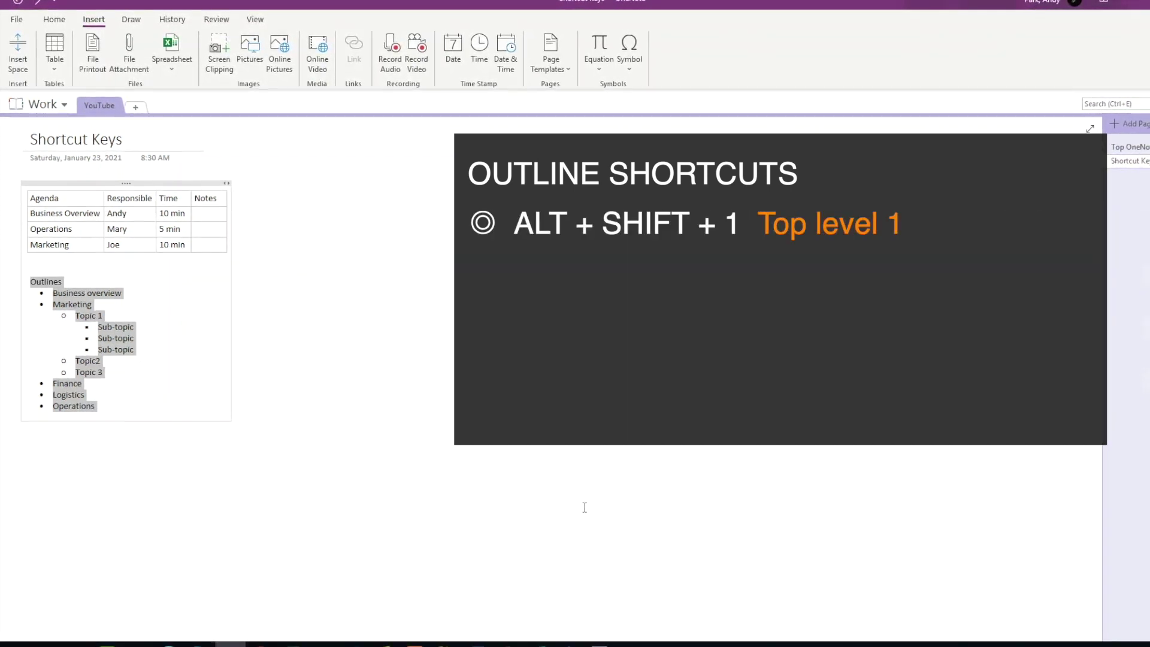
key(alt+shift+1)
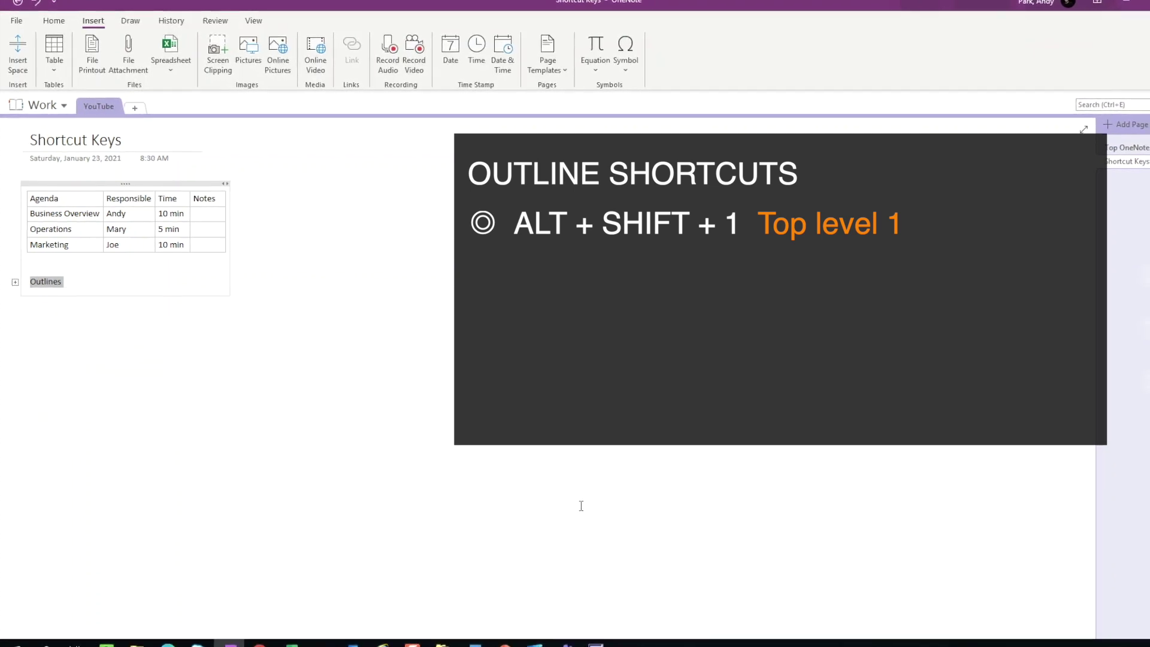
key(alt+shift+2)
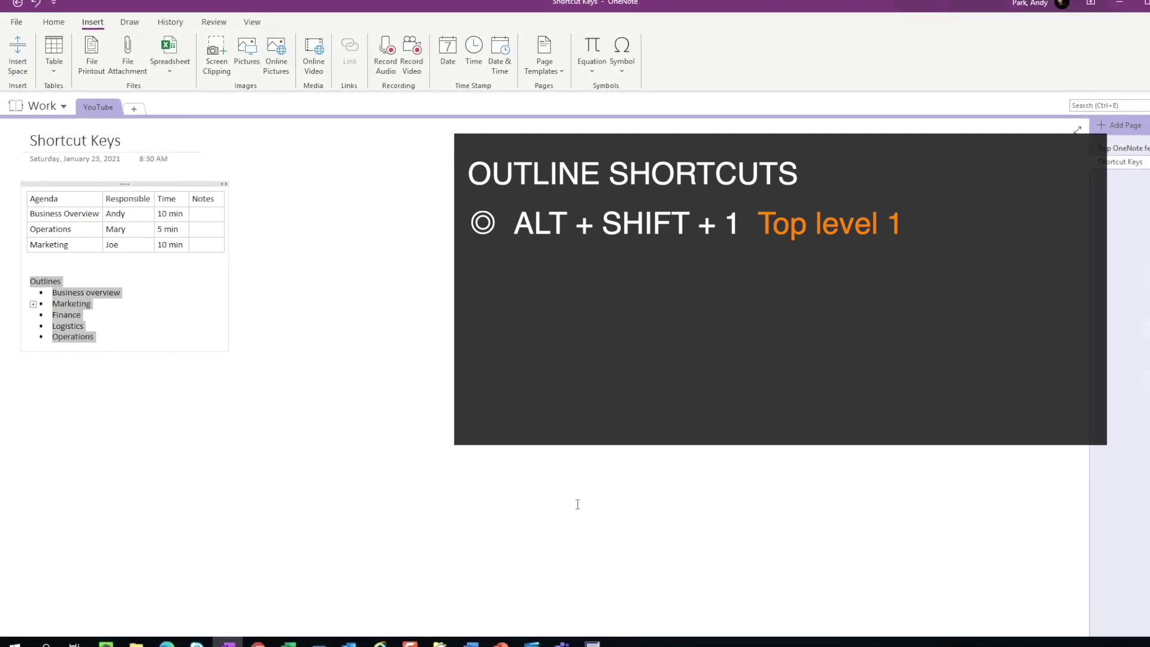
key(alt+shift+3)
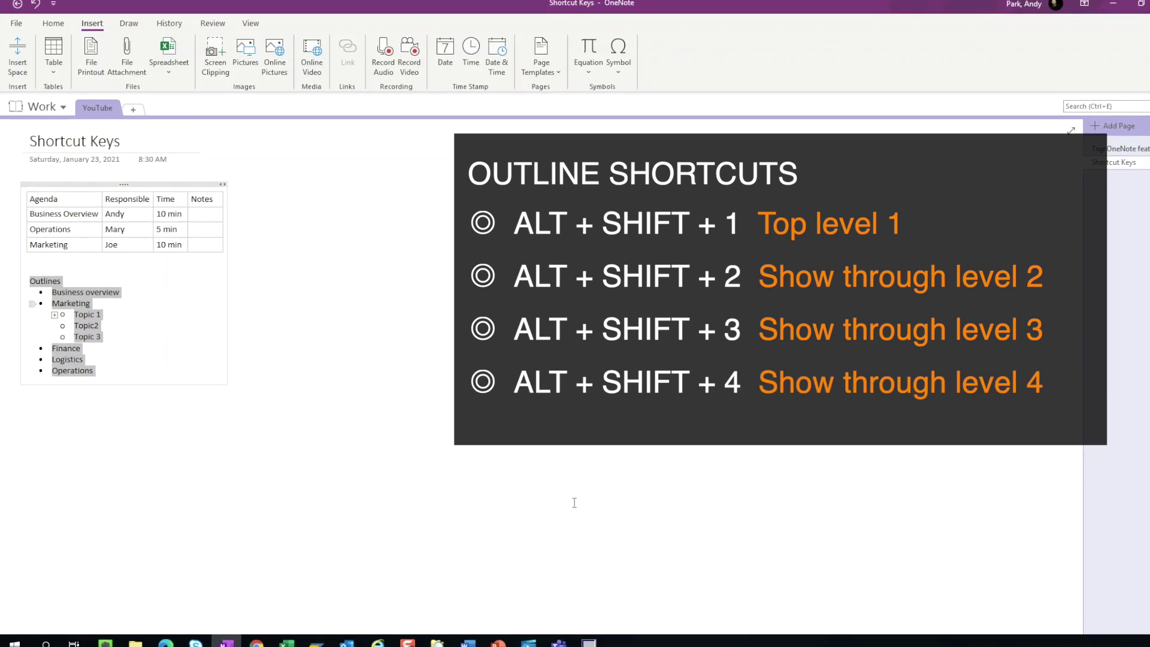
key(alt+shift+4)
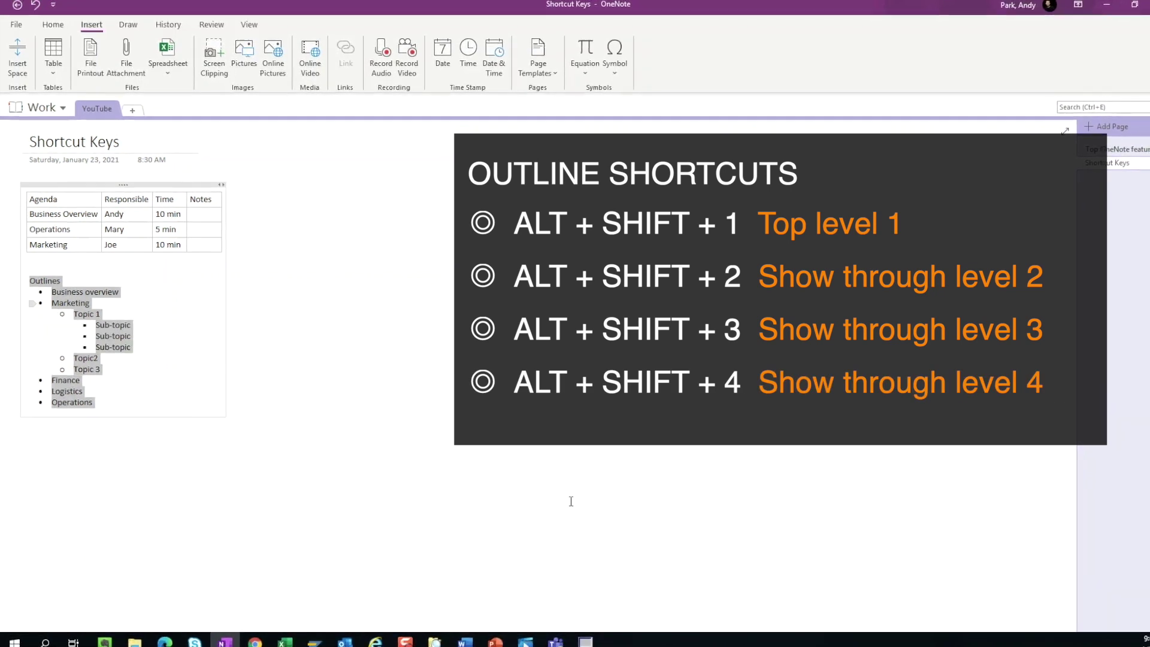
key(alt+shift+3)
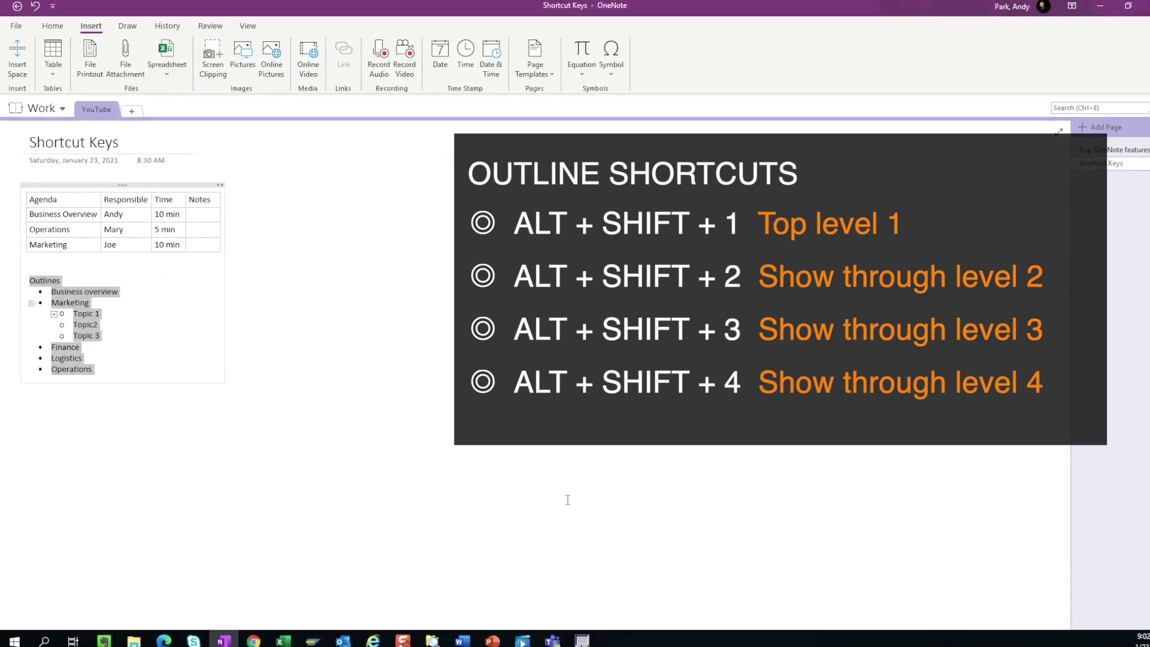
key(alt+shift+2)
key(alt+shift+3)
key(alt+shift+4)
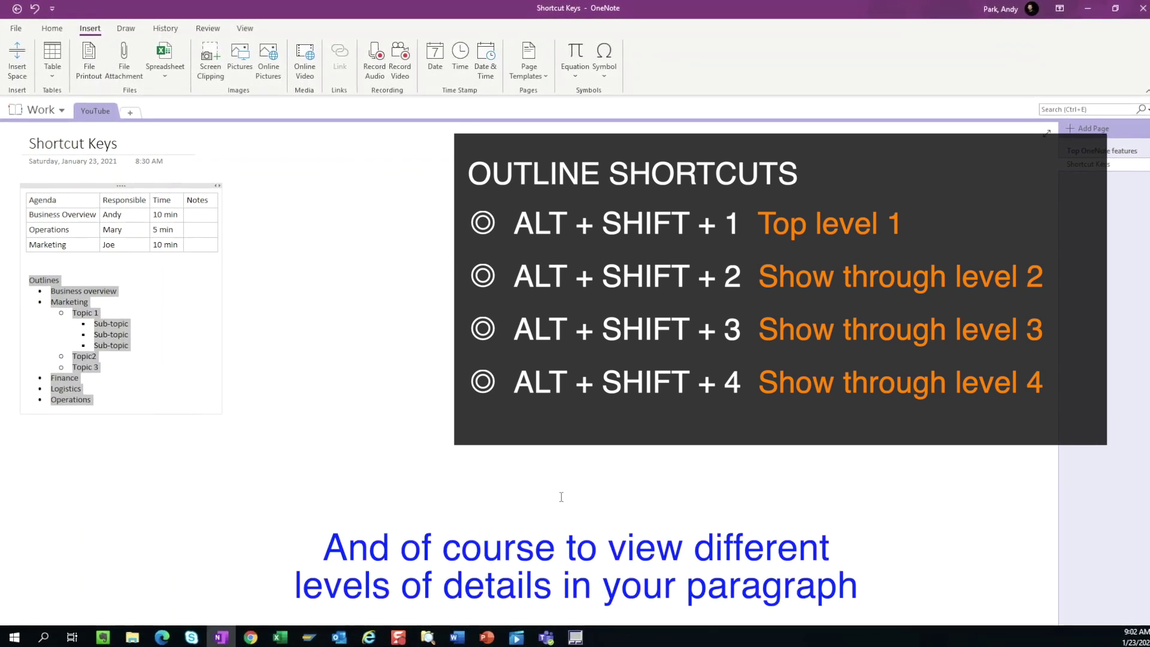
click(443, 340)
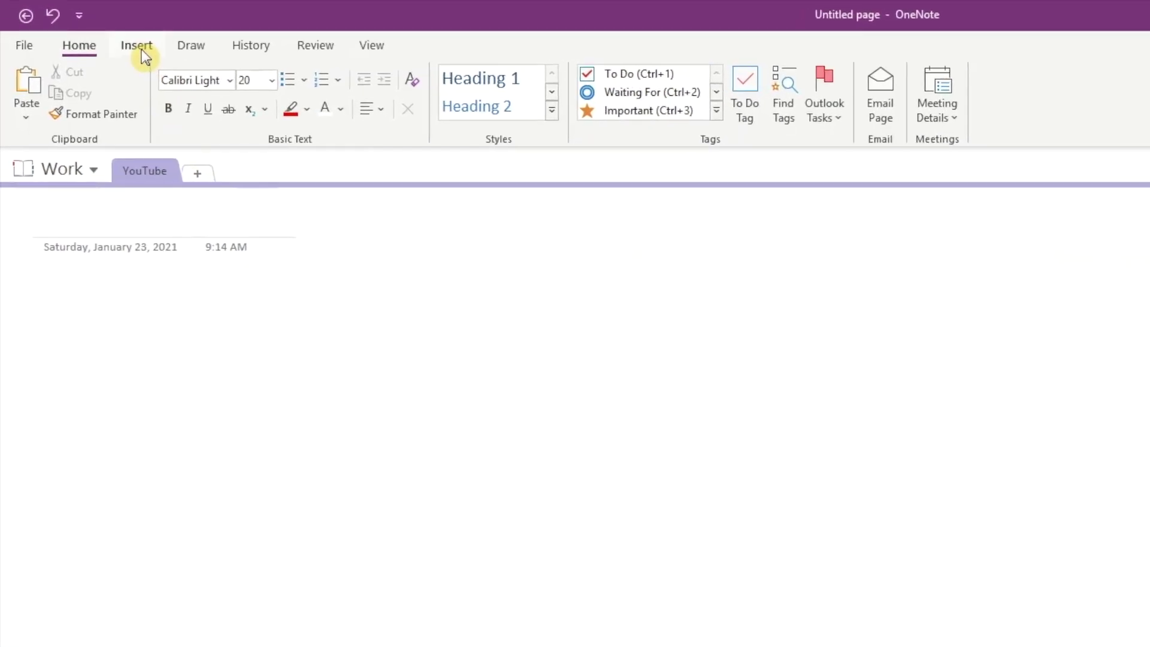
Create a page from the Detailed Meeting Notes template in Insert > Page Templates
click(141, 46)
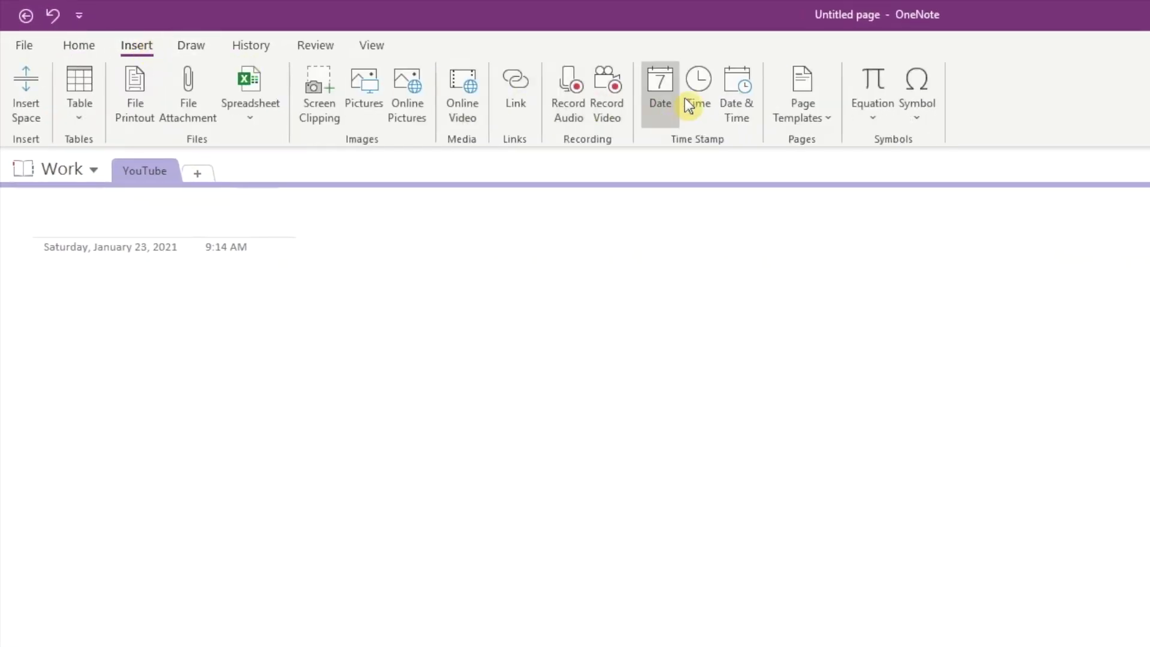
click(816, 110)
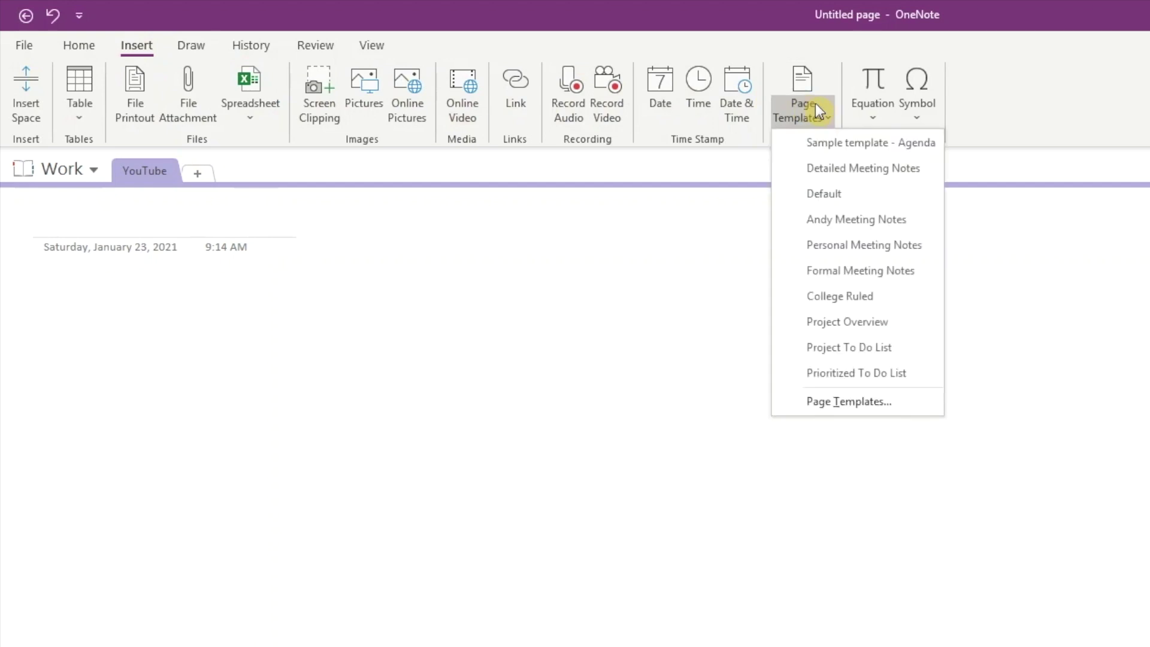
click(856, 170)
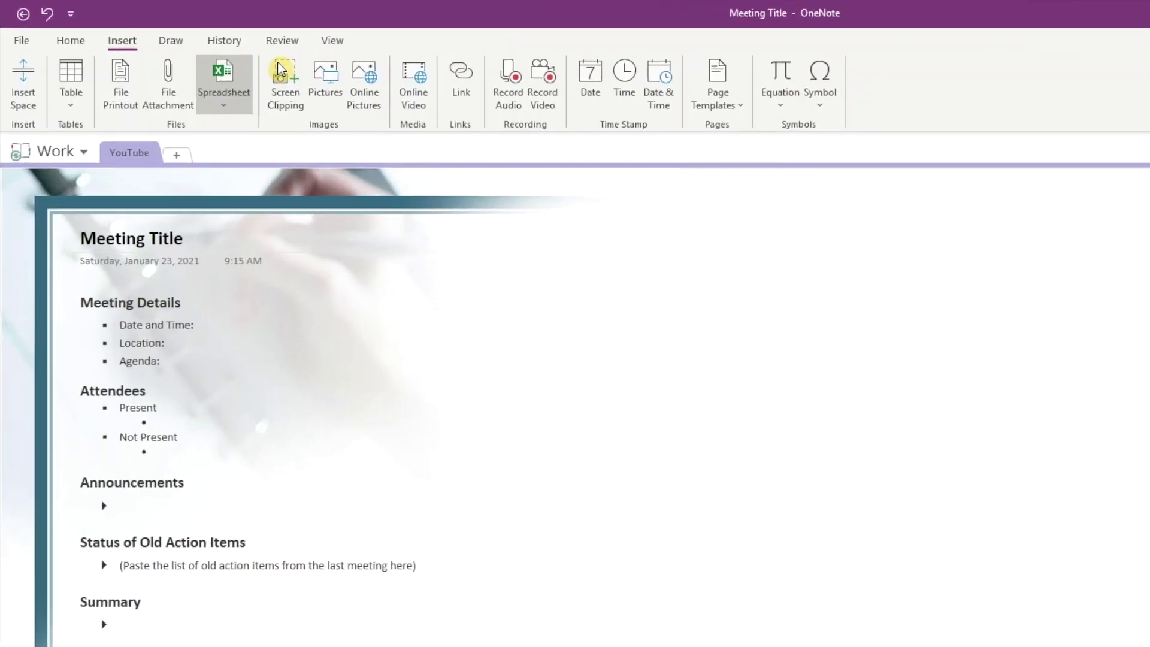
click(717, 94)
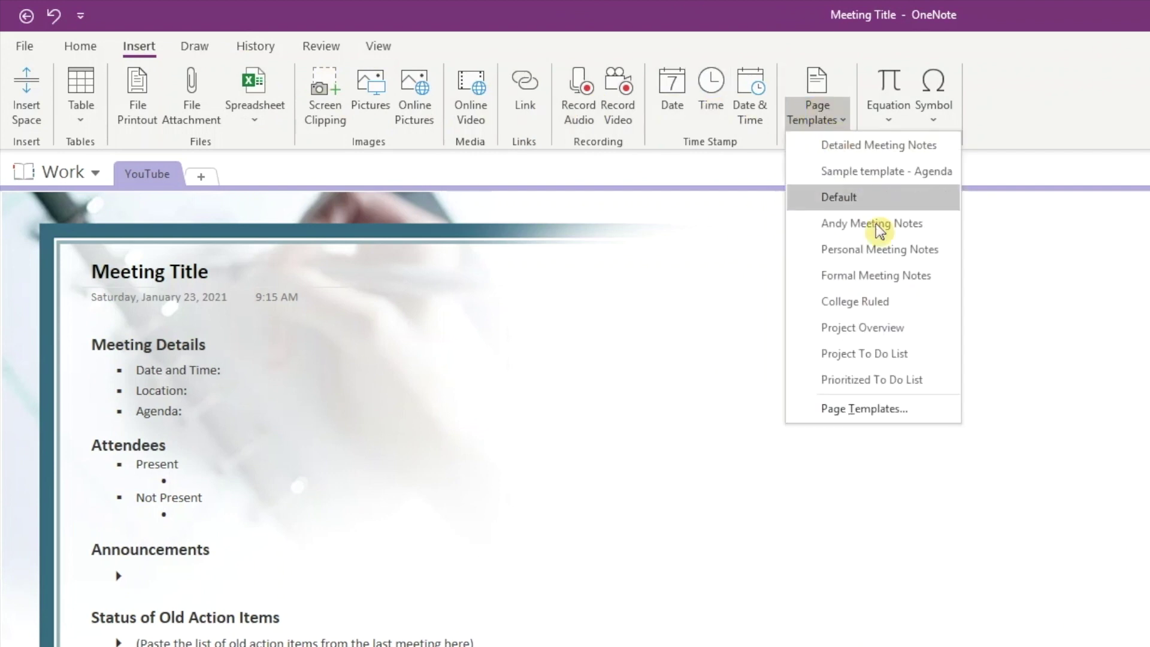
Browse the Academic and Business templates, then save the second Agenda page as a personal agenda template
click(822, 408)
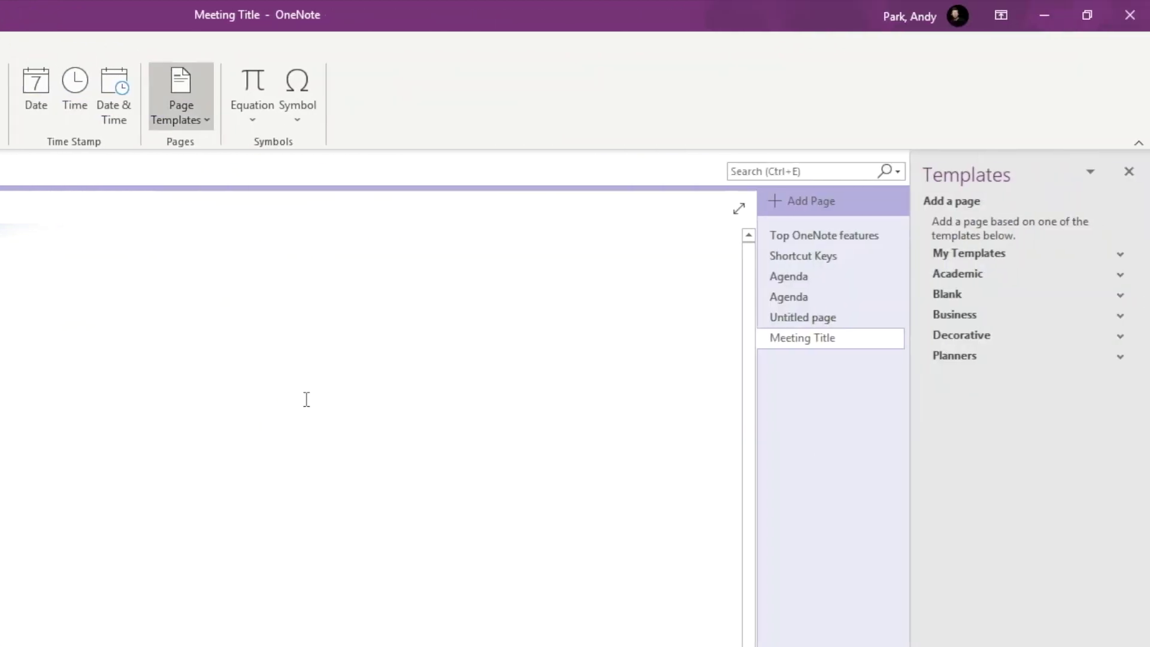
click(1117, 274)
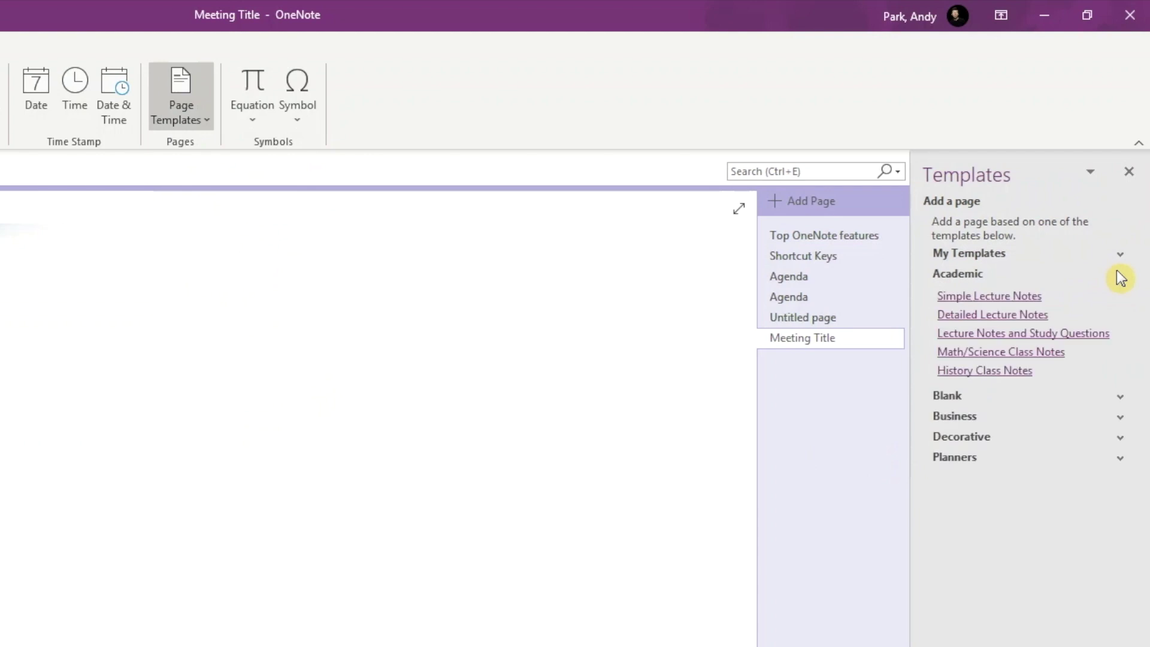
click(1120, 417)
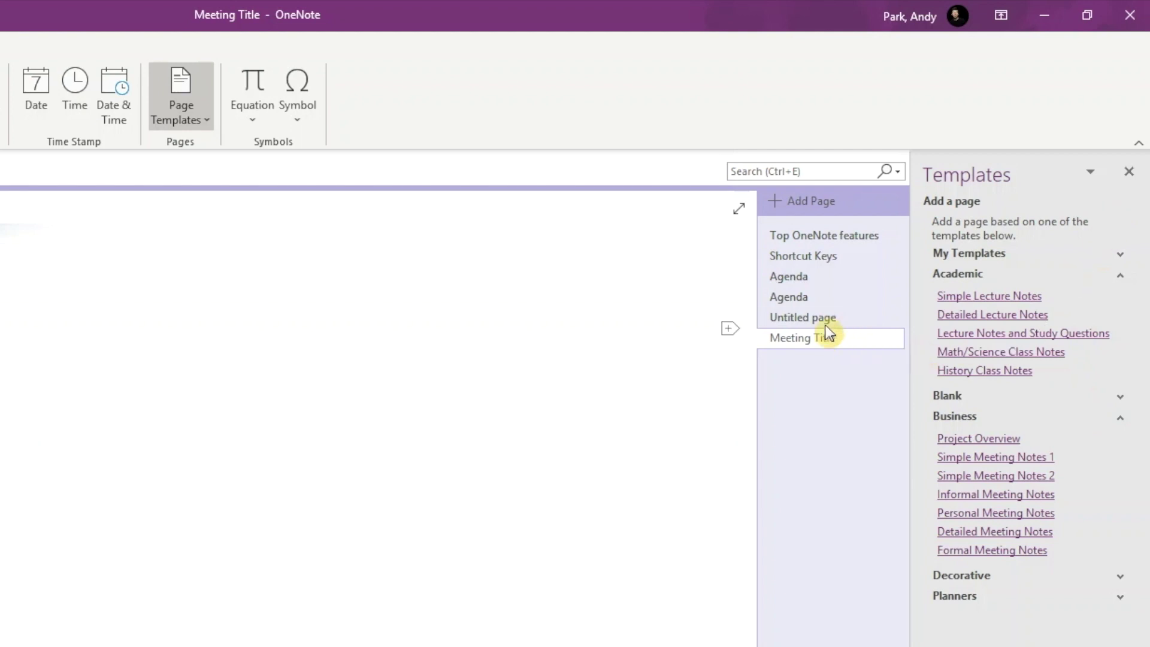
click(797, 297)
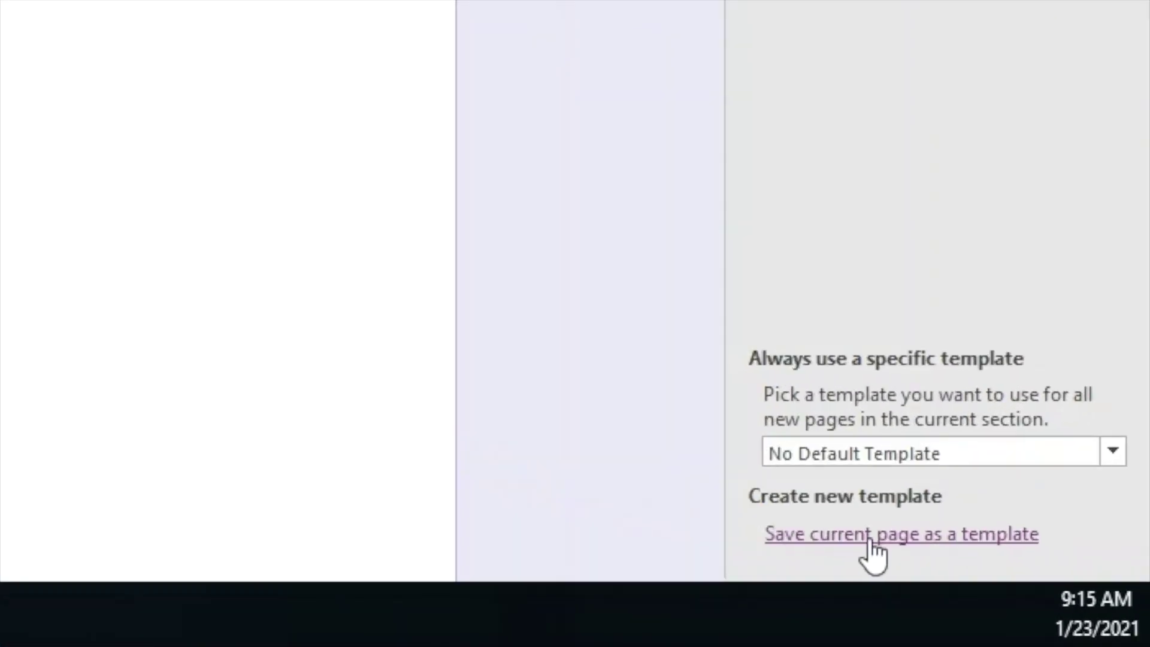
click(875, 534)
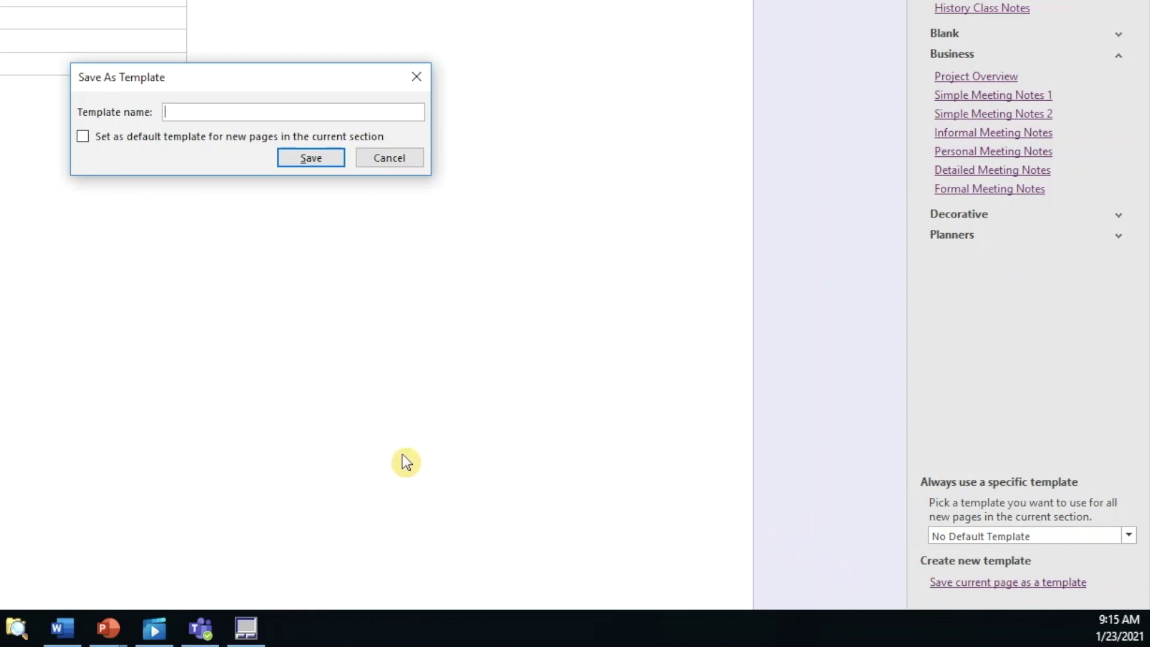
text(Andy's Agenda)
Confirm the custom agenda template and apply it from My Templates to a new page
click(314, 155)
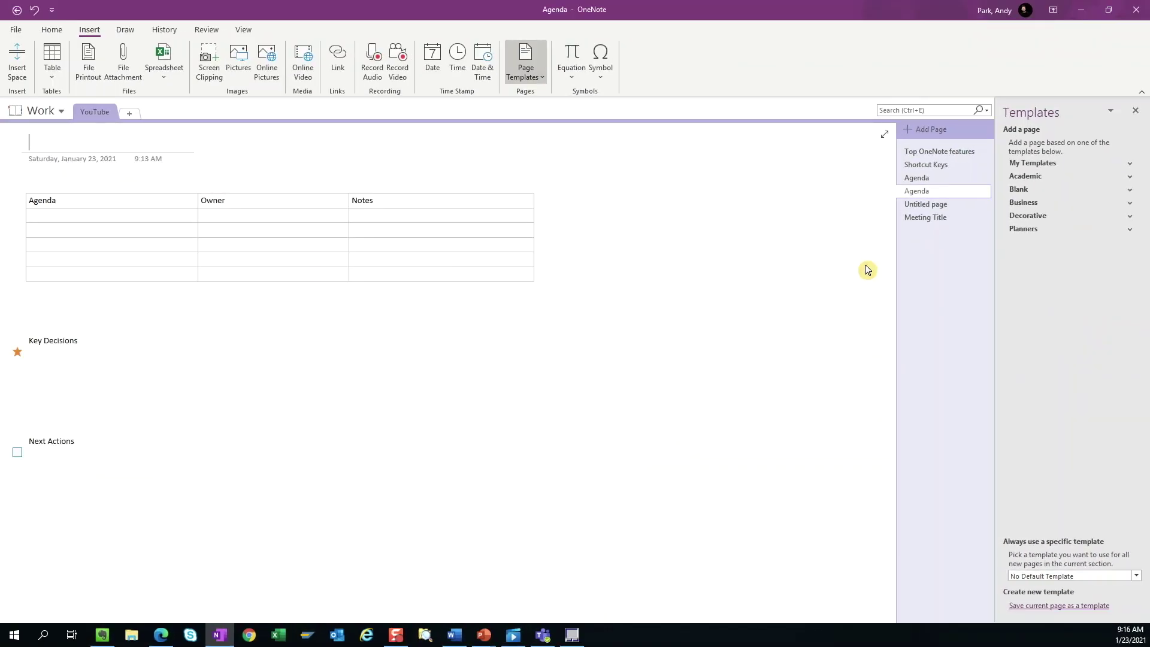
click(921, 132)
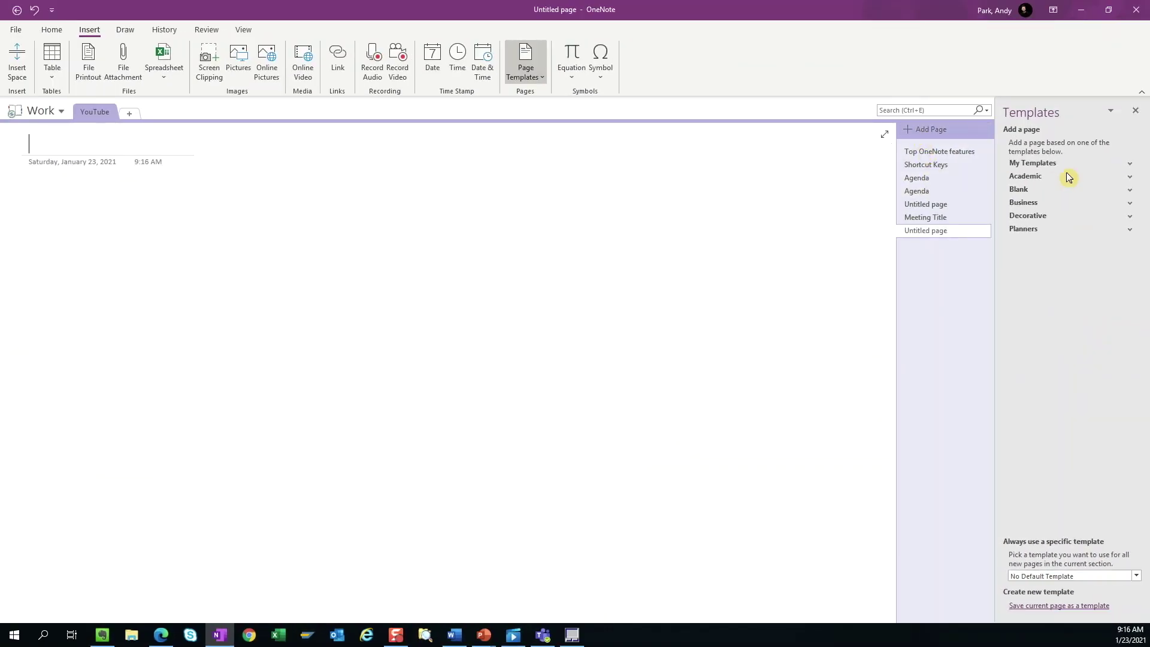
click(1130, 163)
click(1052, 224)
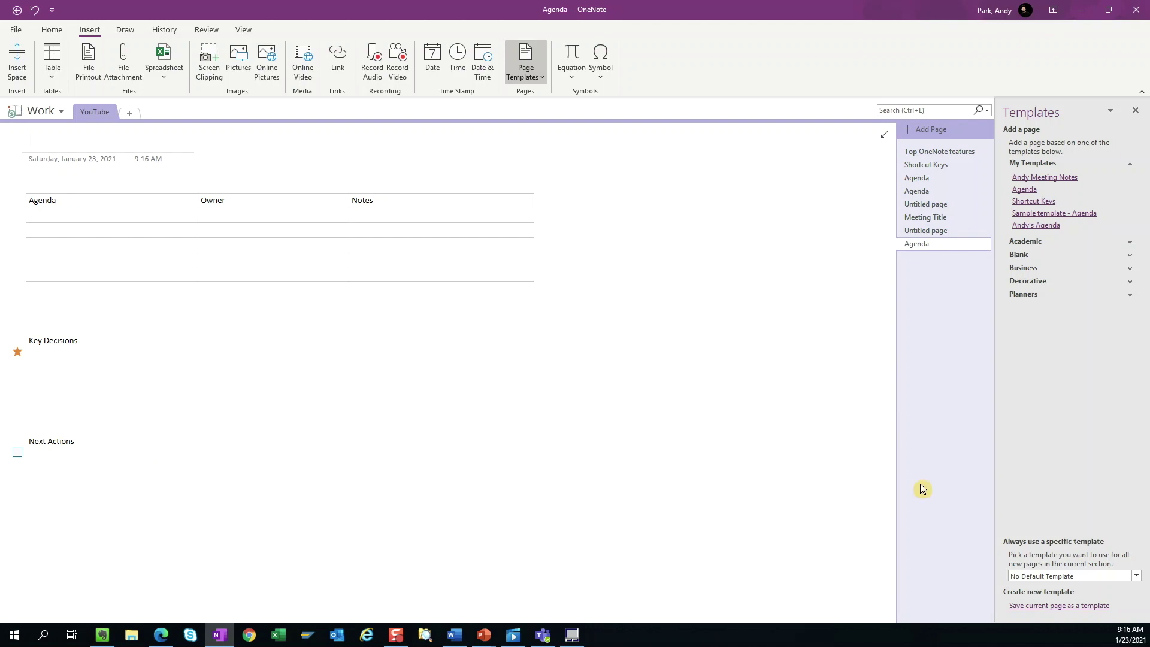
Make the custom agenda template the section default and add three new Agenda pages
click(1136, 575)
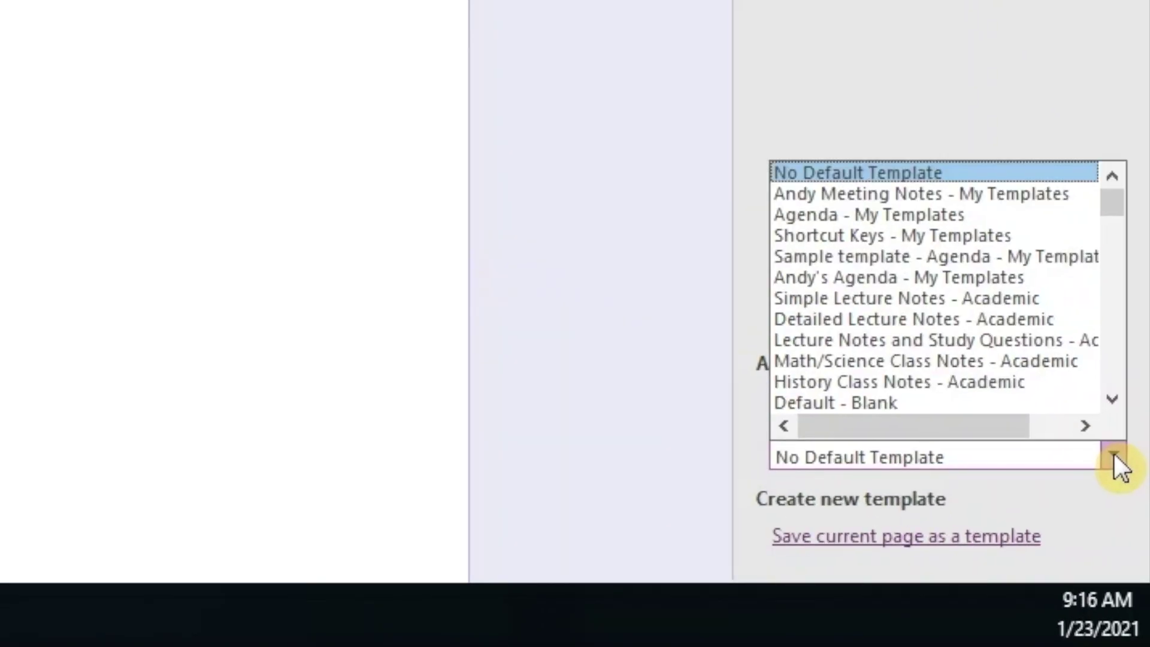
click(905, 280)
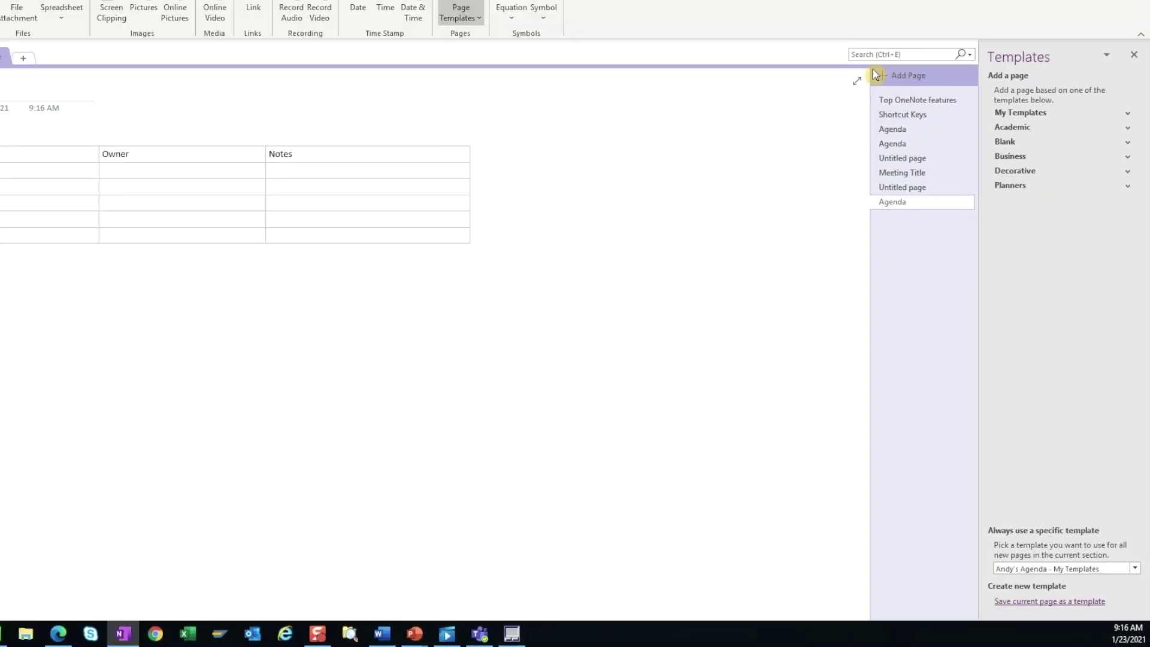
click(878, 77)
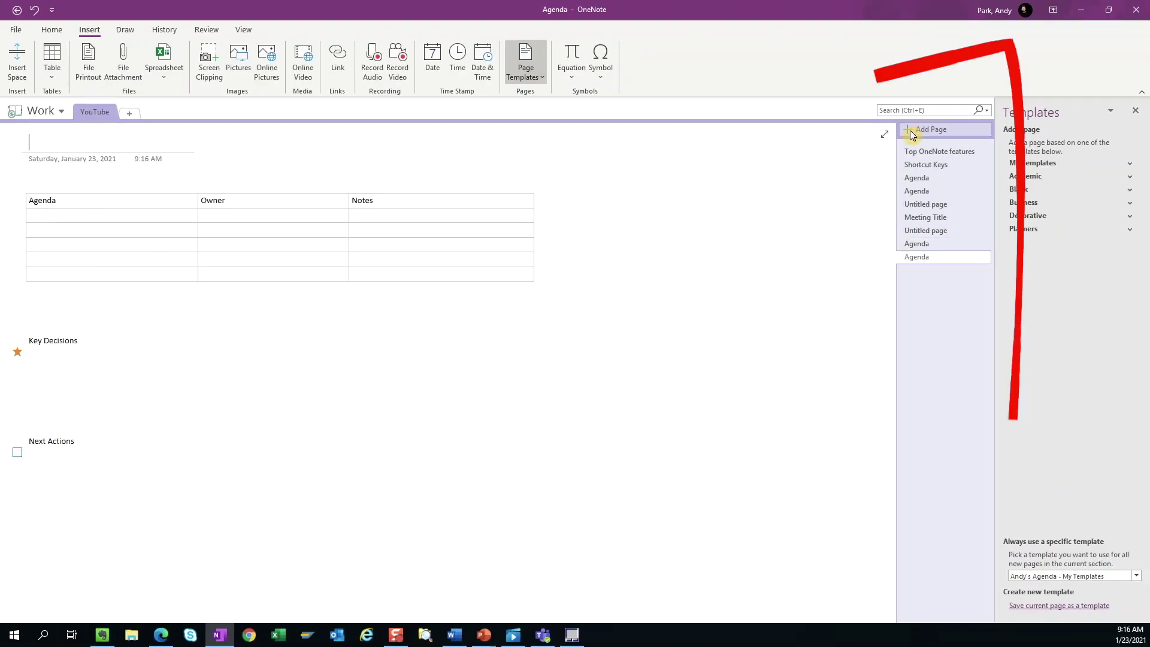
click(878, 77)
click(911, 135)
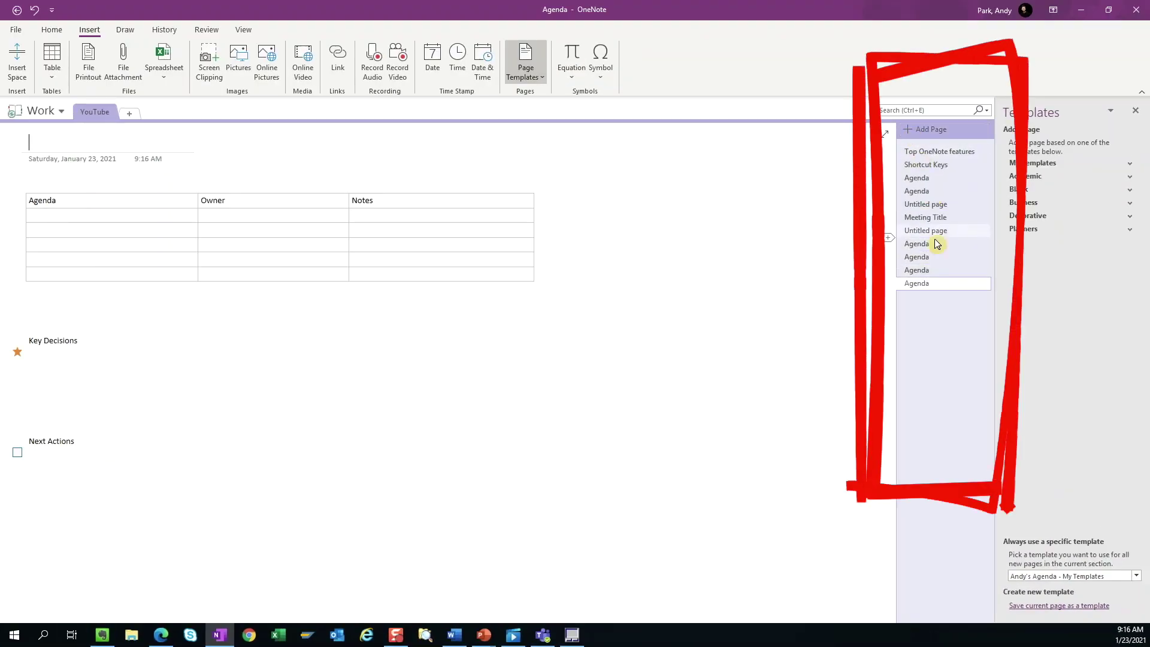